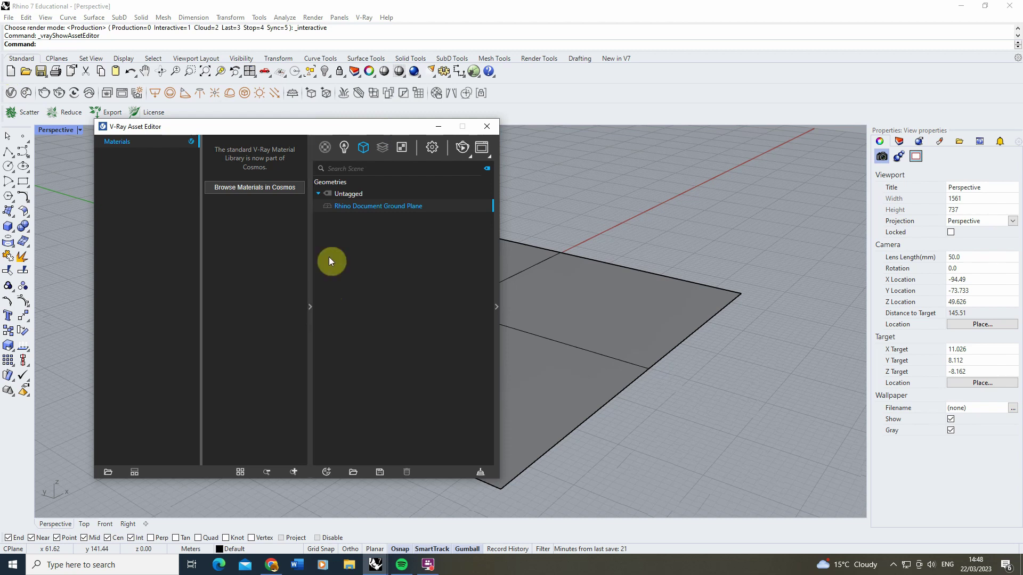
Import the Mountain Alder 005 tree from the Chaos Cosmos vegetation library and place one copy at the centre of the ground surface
click(256, 190)
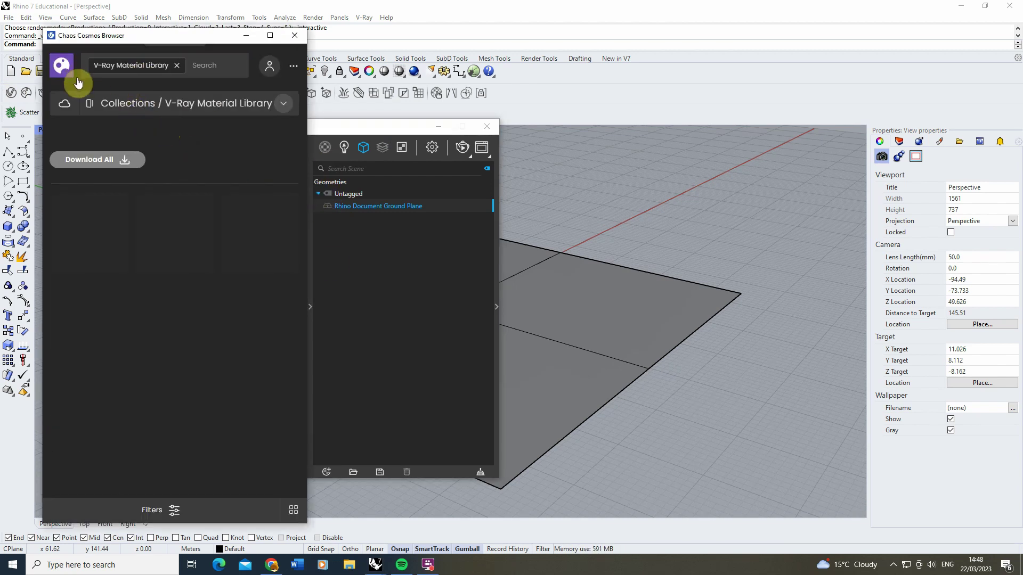
click(63, 68)
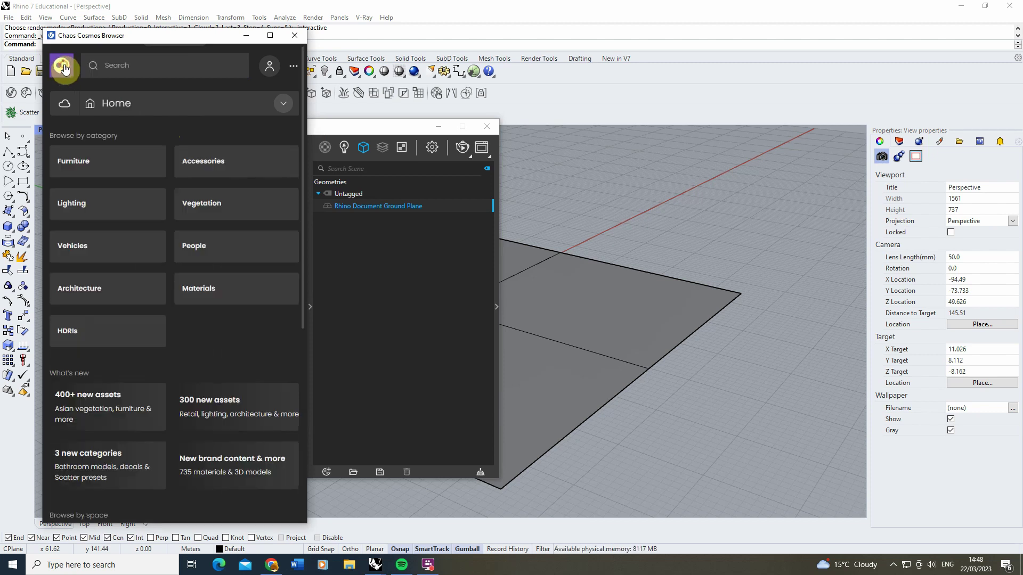
click(224, 205)
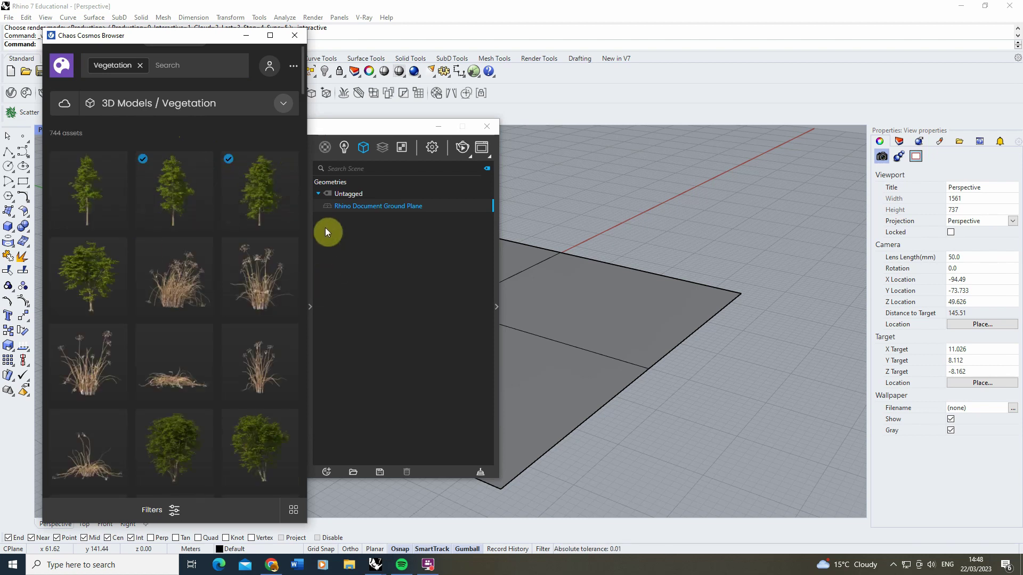
mouse_move(167, 197)
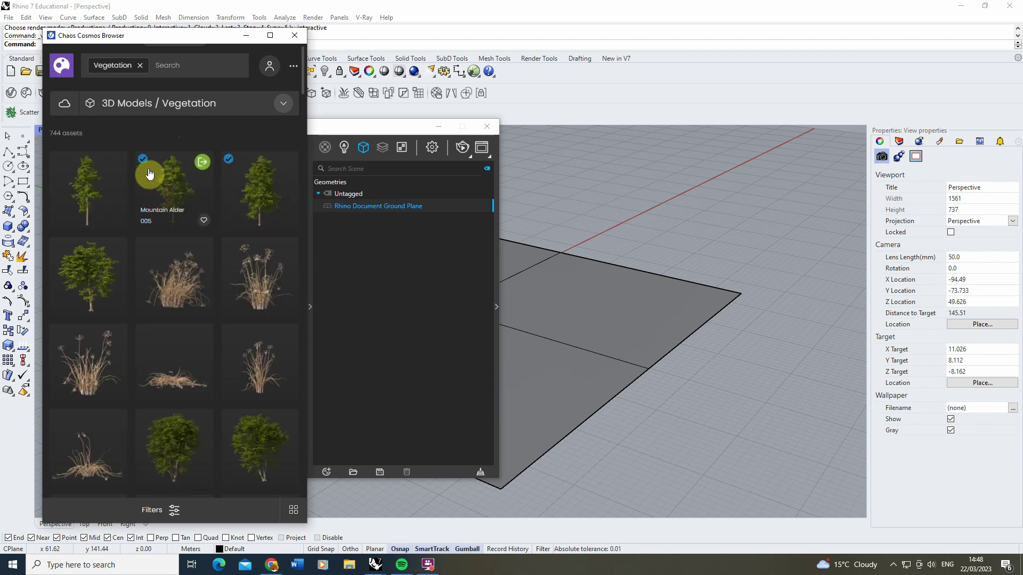
click(203, 164)
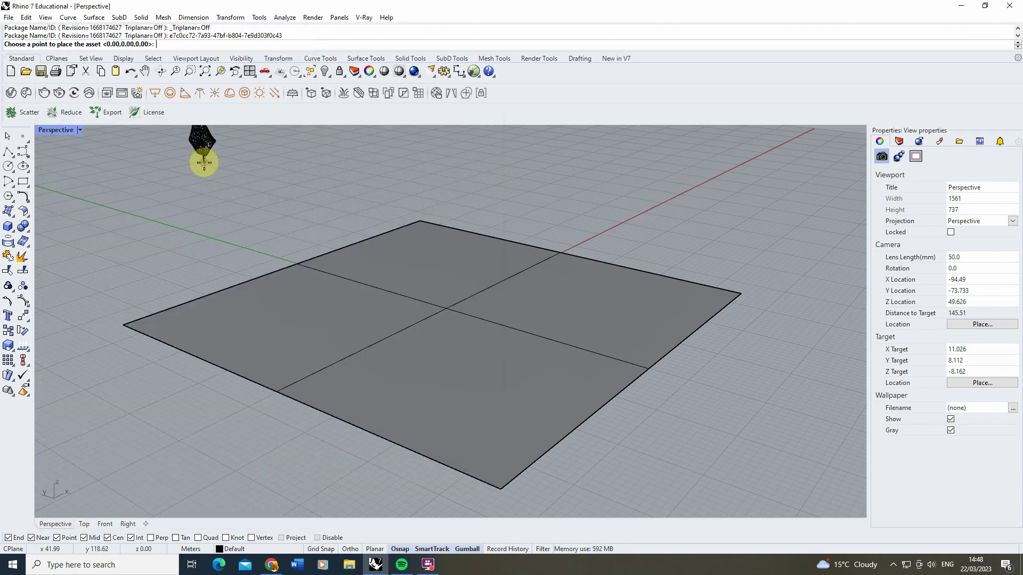
click(446, 308)
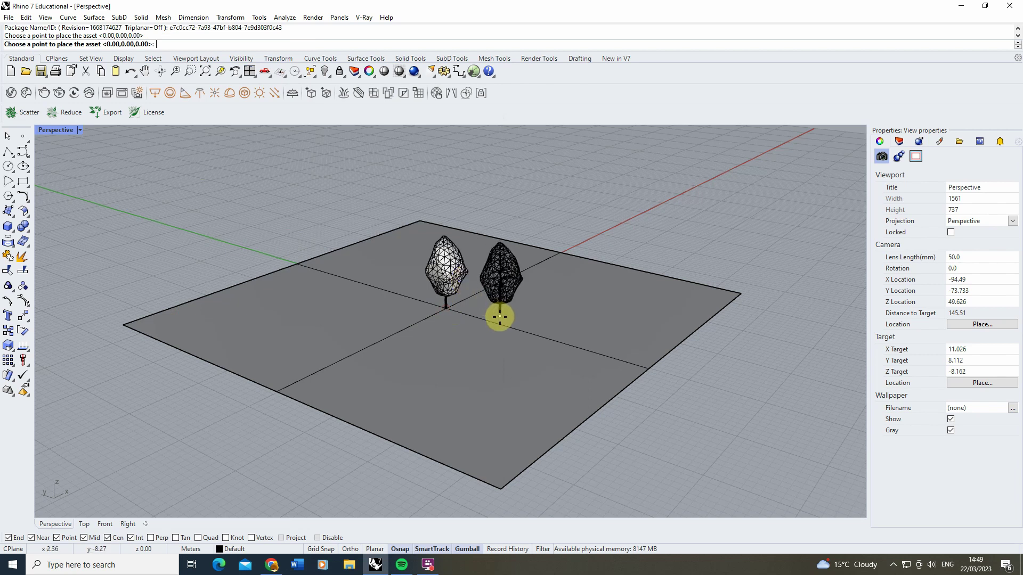
key(Escape)
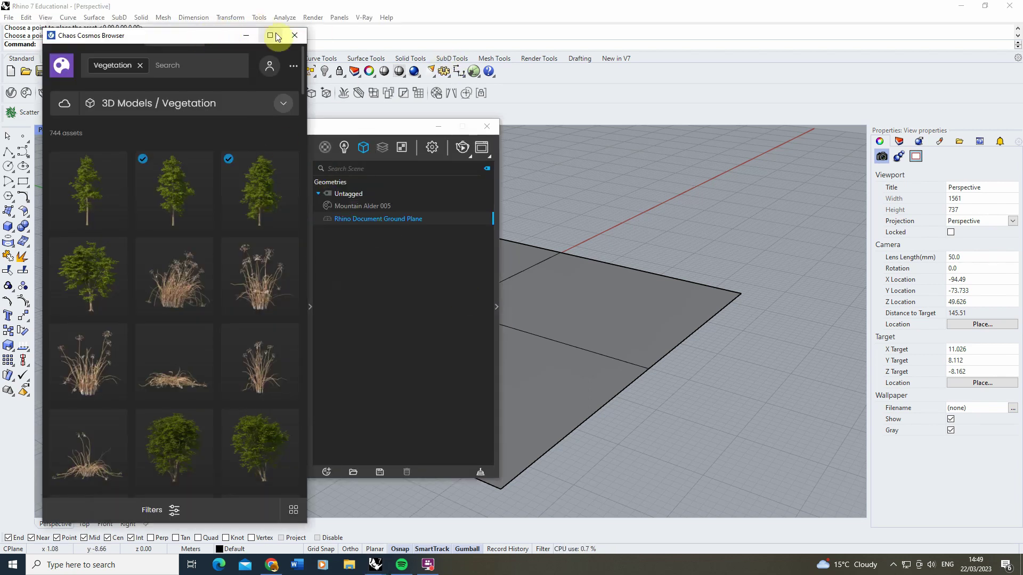
click(294, 35)
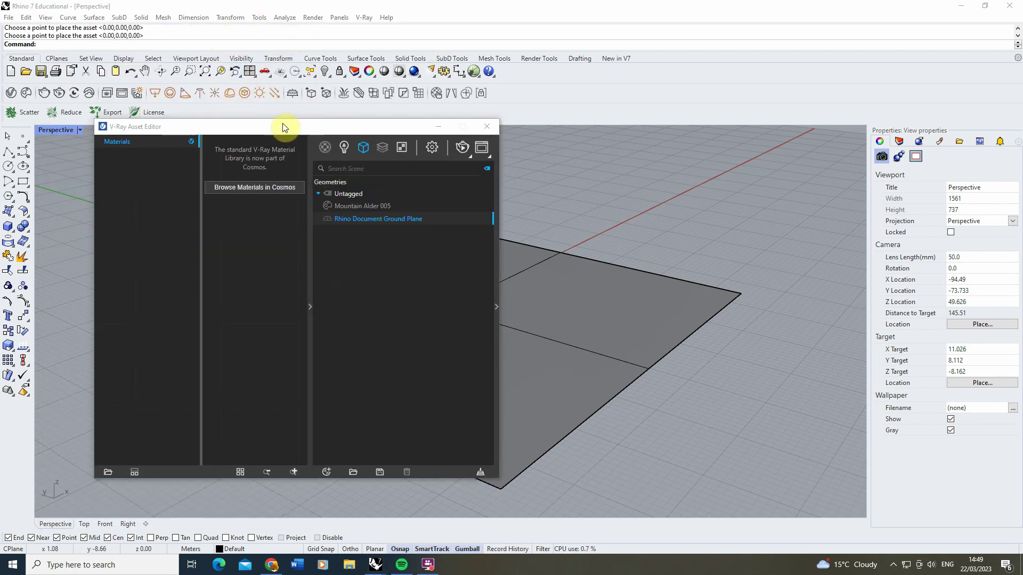
Start an interactive V-Ray render and frame the placed tree closely in the Perspective view
drag(285, 127, 359, 120)
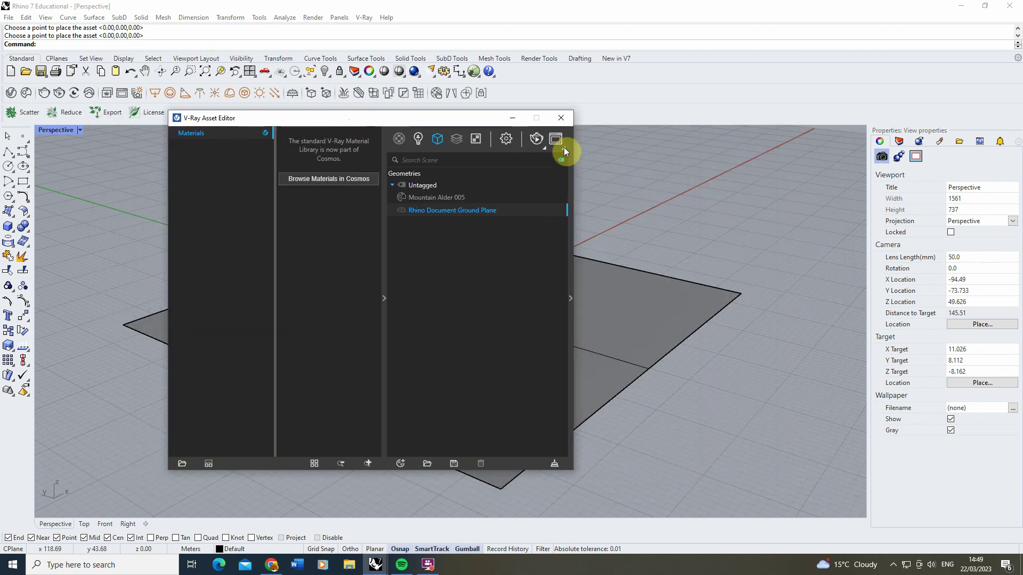
click(536, 140)
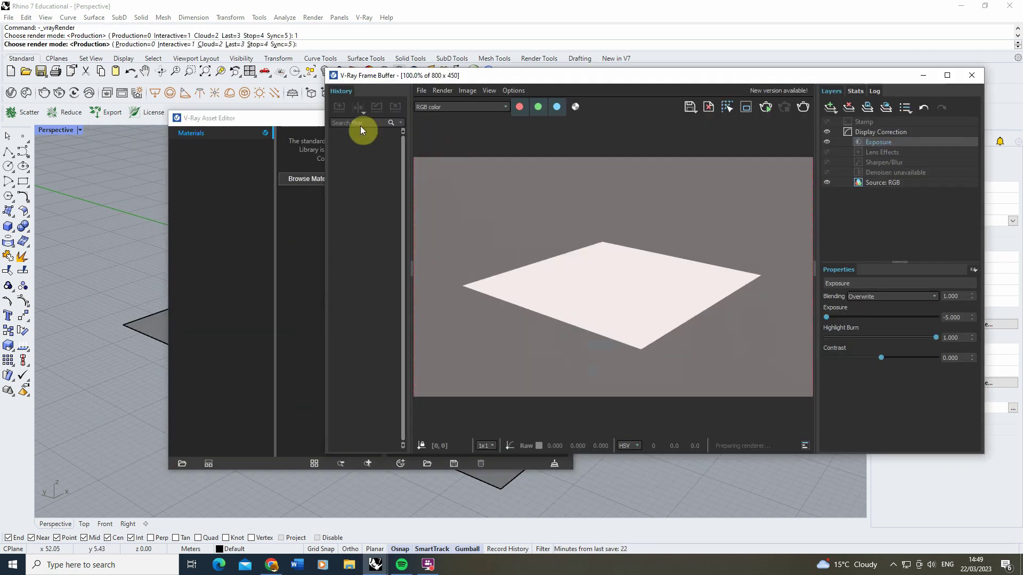
drag(305, 123, 137, 122)
click(104, 271)
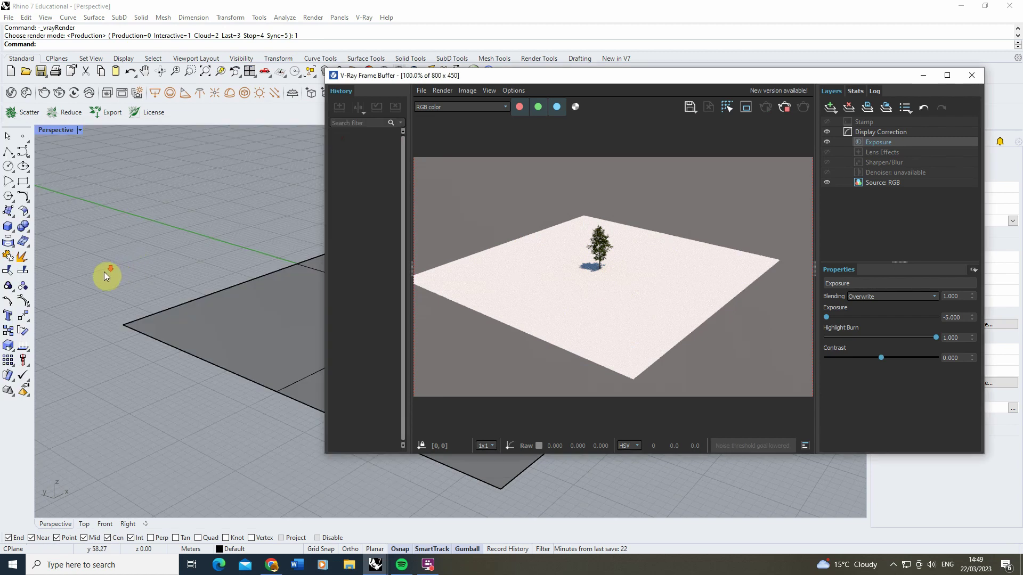
scroll(251, 258, up, 10)
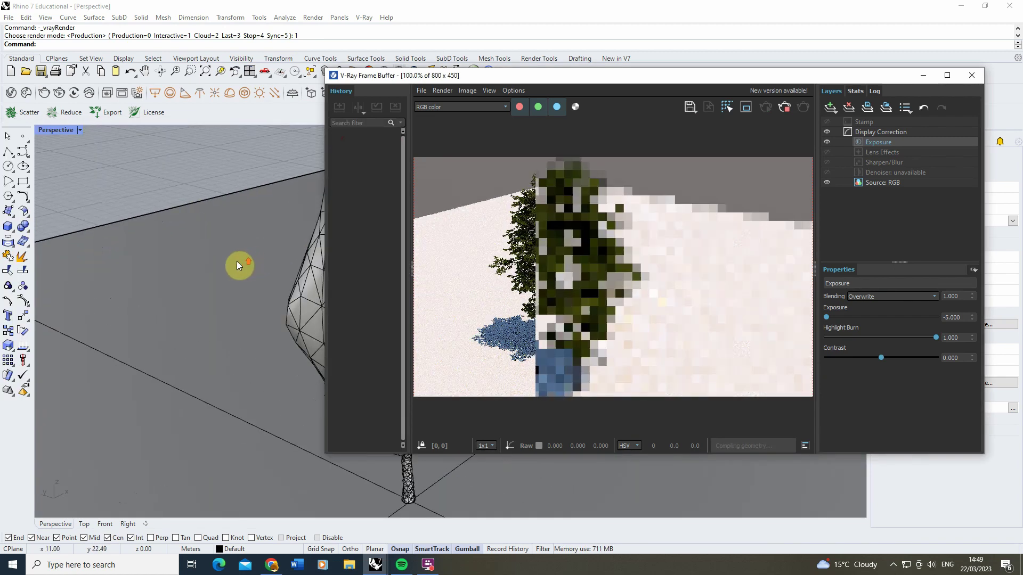
scroll(216, 271, up, 2)
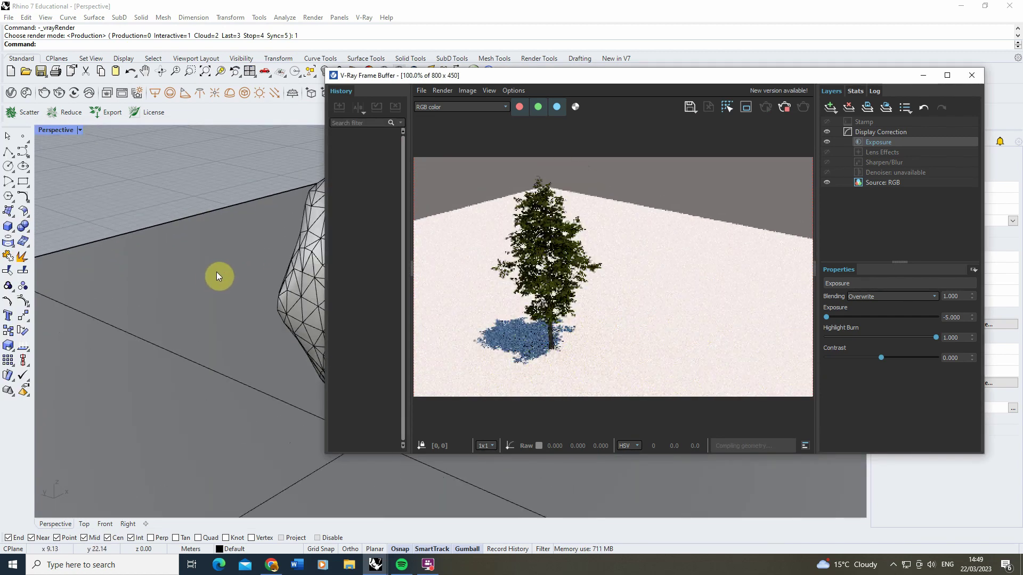
Select the tree and show the parameters of its Mountain Alder 005 asset in the V-Ray Asset Editor
click(298, 313)
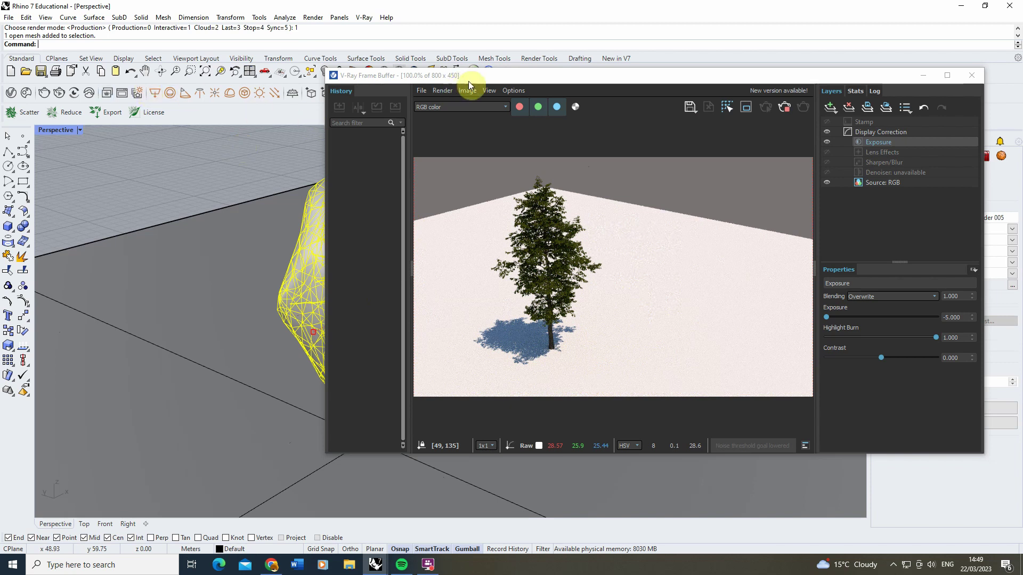
drag(469, 81, 442, 149)
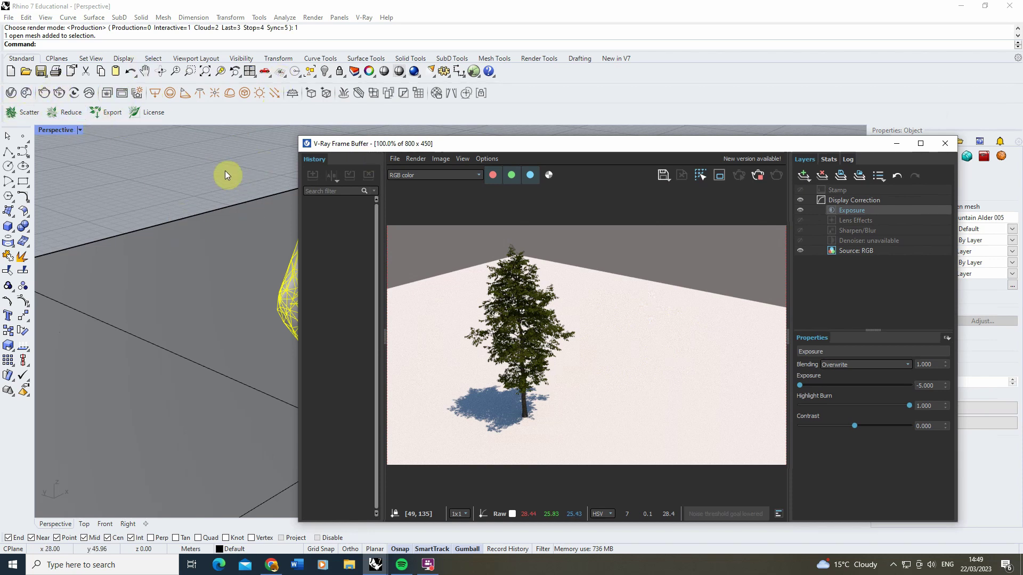
click(15, 96)
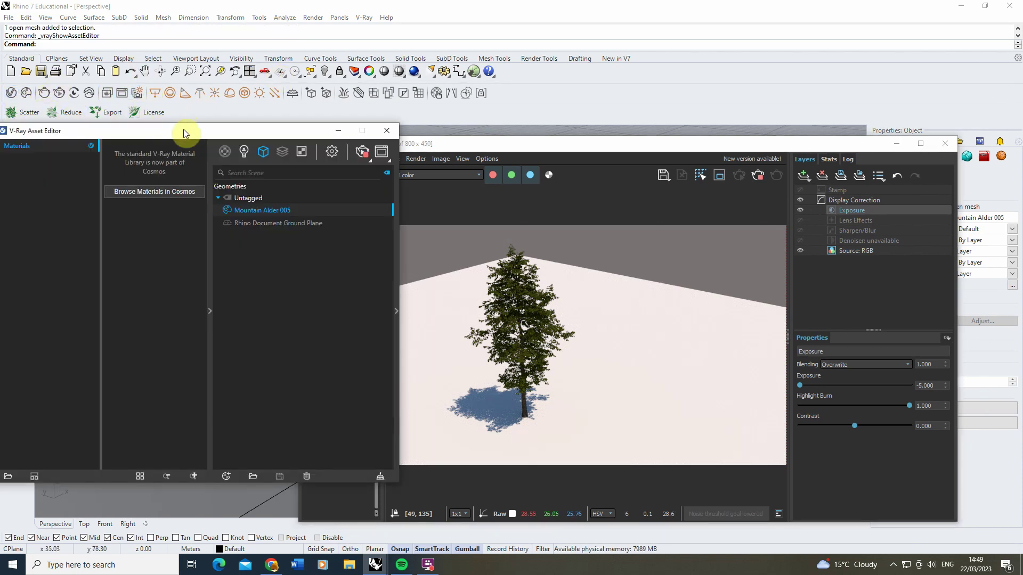
drag(184, 129, 264, 120)
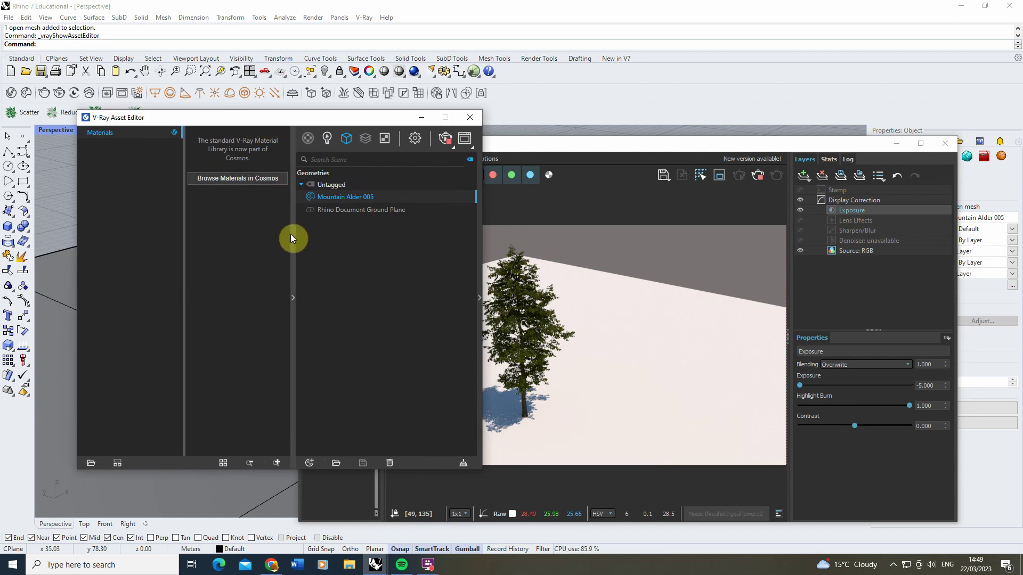
click(295, 258)
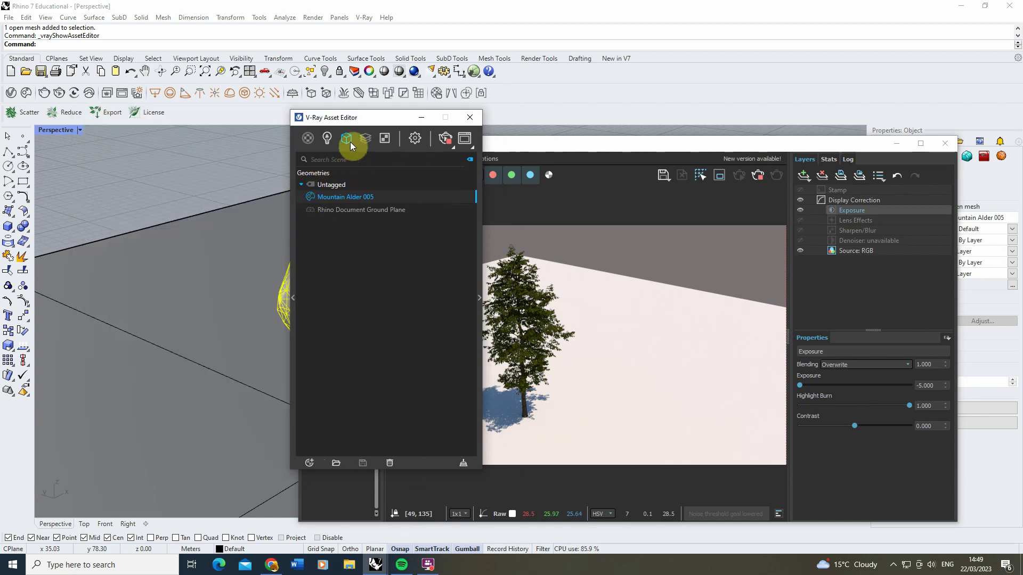
drag(350, 118, 134, 110)
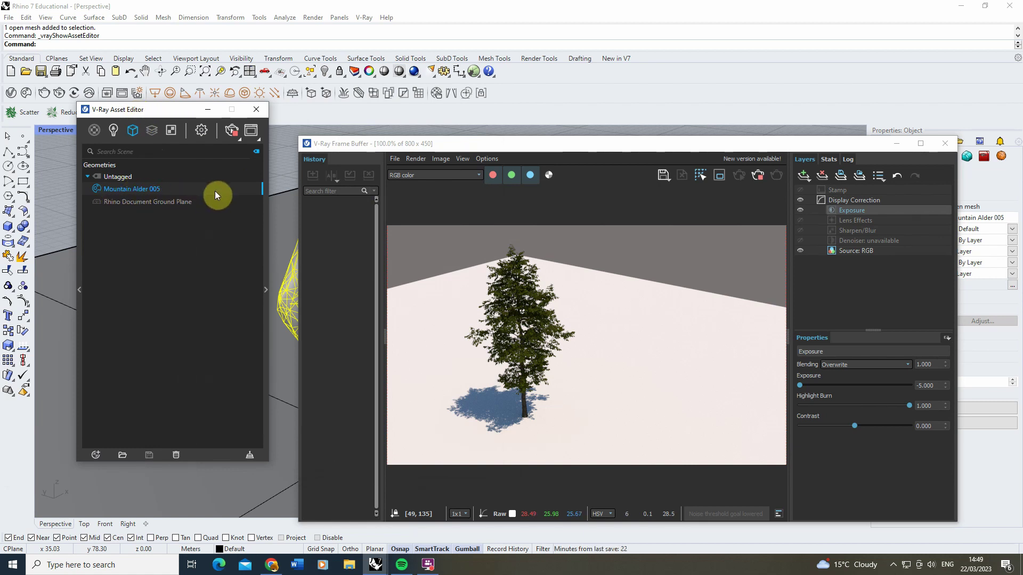
click(264, 245)
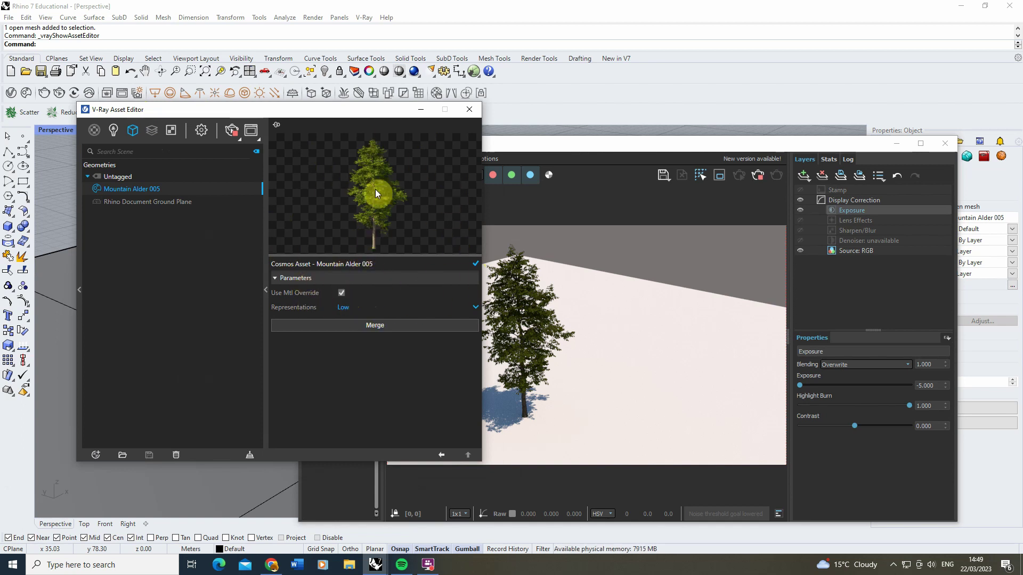
Stop the interactive render and merge the Mountain Alder 005 Cosmos asset so its materials become editable
click(693, 143)
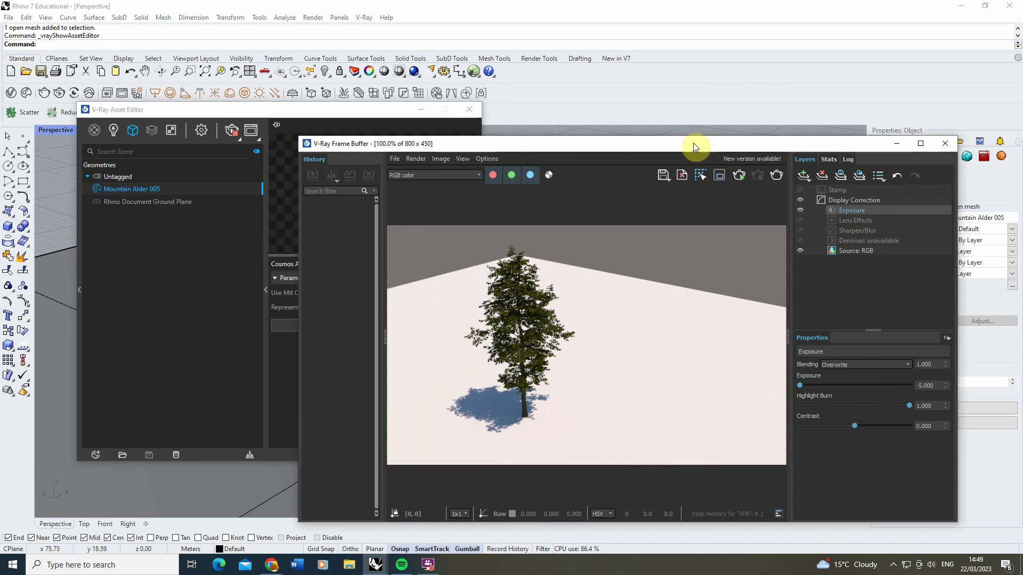
drag(692, 143, 744, 107)
click(331, 110)
drag(331, 110, 301, 113)
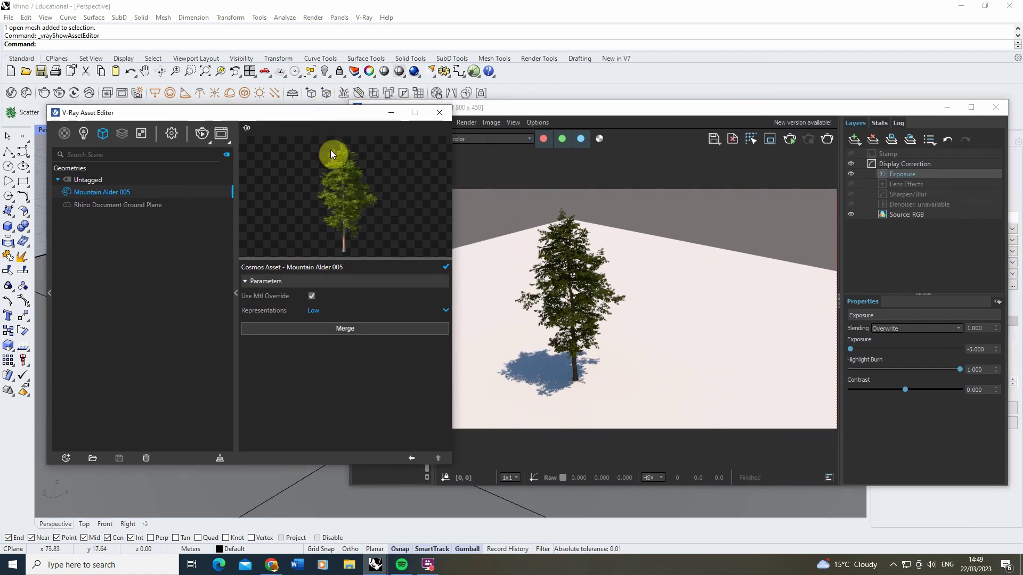
click(343, 328)
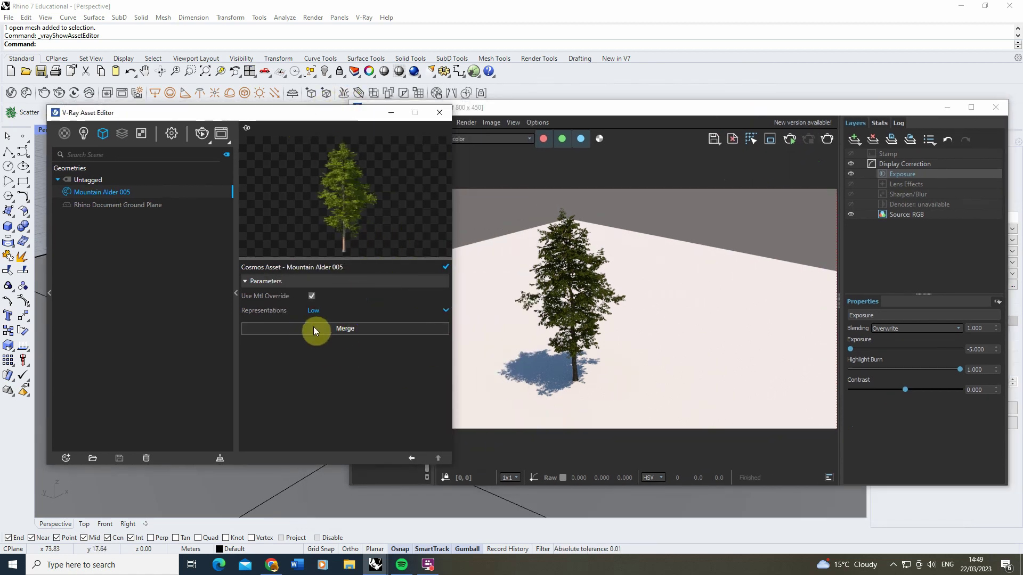
click(363, 330)
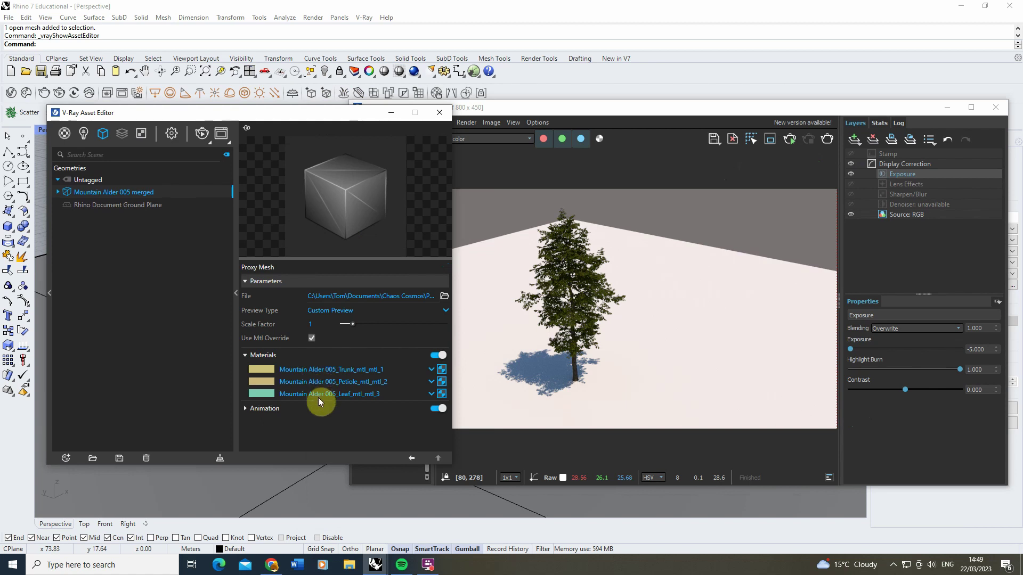
Review the merged tree's leaf, petiole and trunk materials, and clear the render window away from the model
click(68, 136)
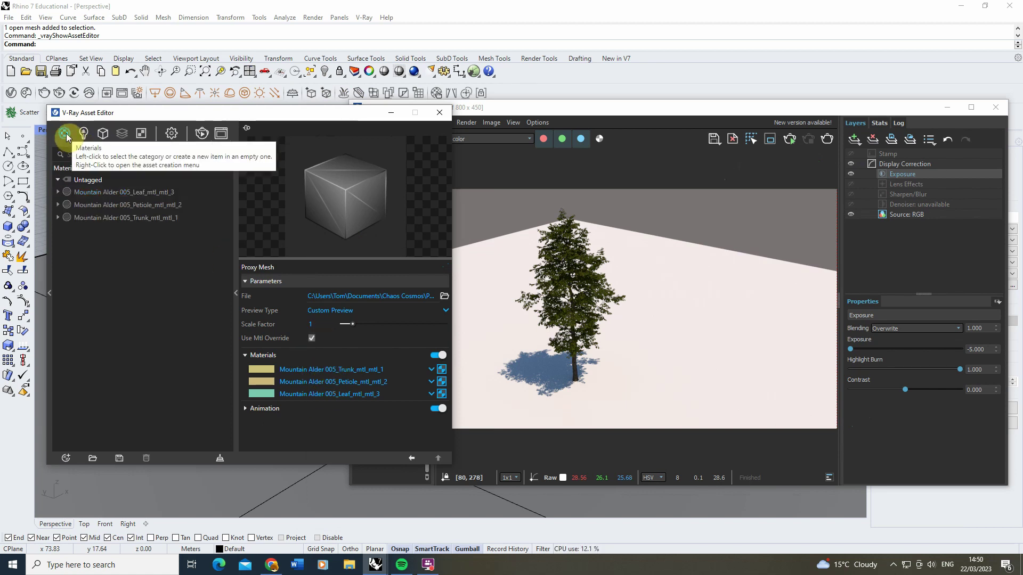
click(104, 191)
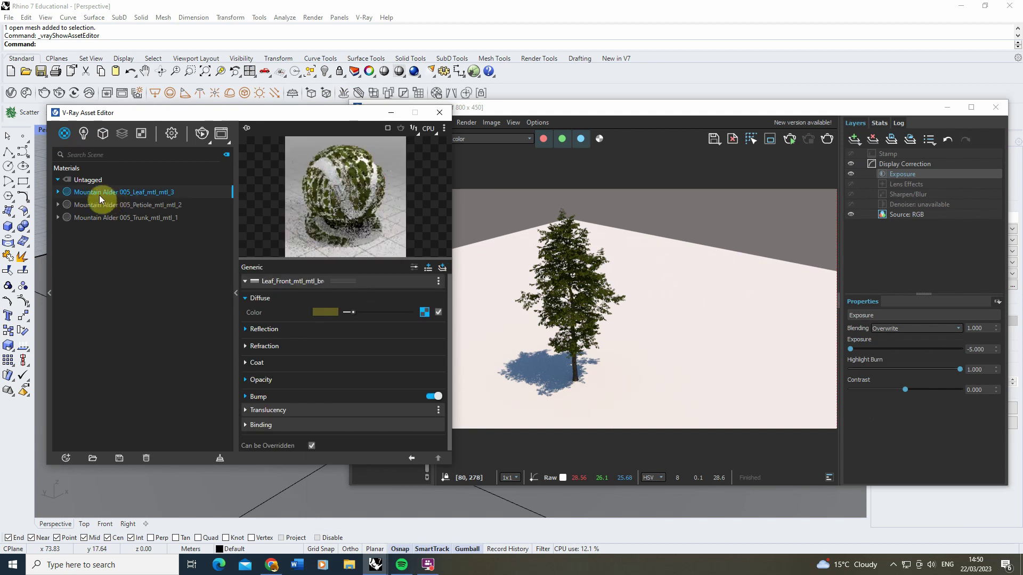
click(139, 204)
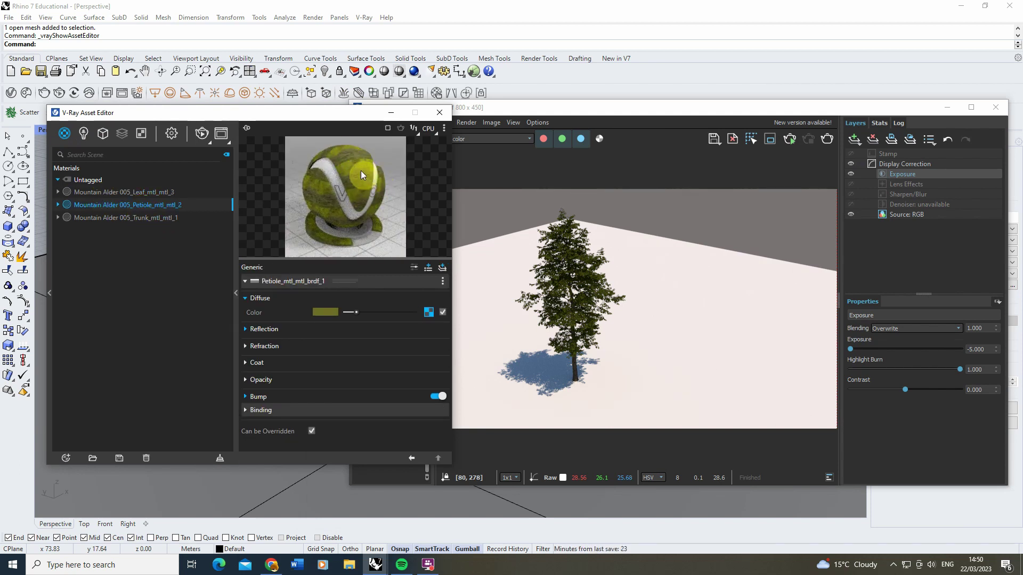
click(159, 217)
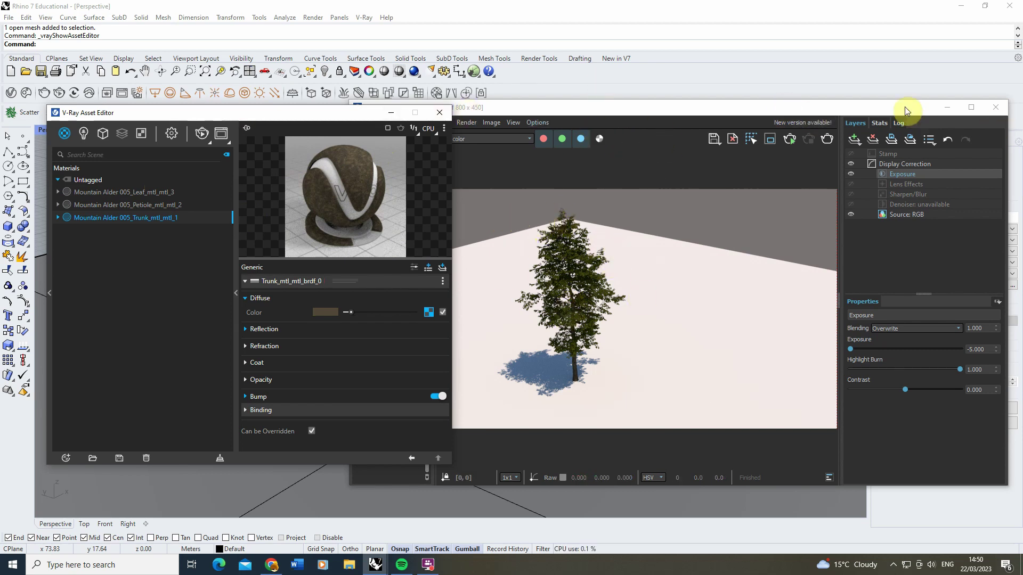
click(949, 109)
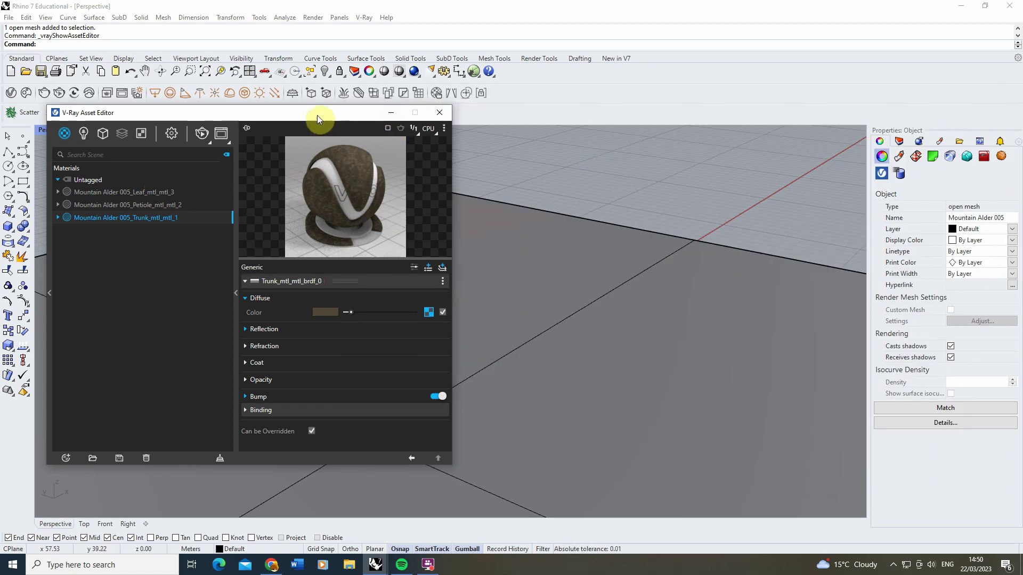
drag(318, 115, 703, 150)
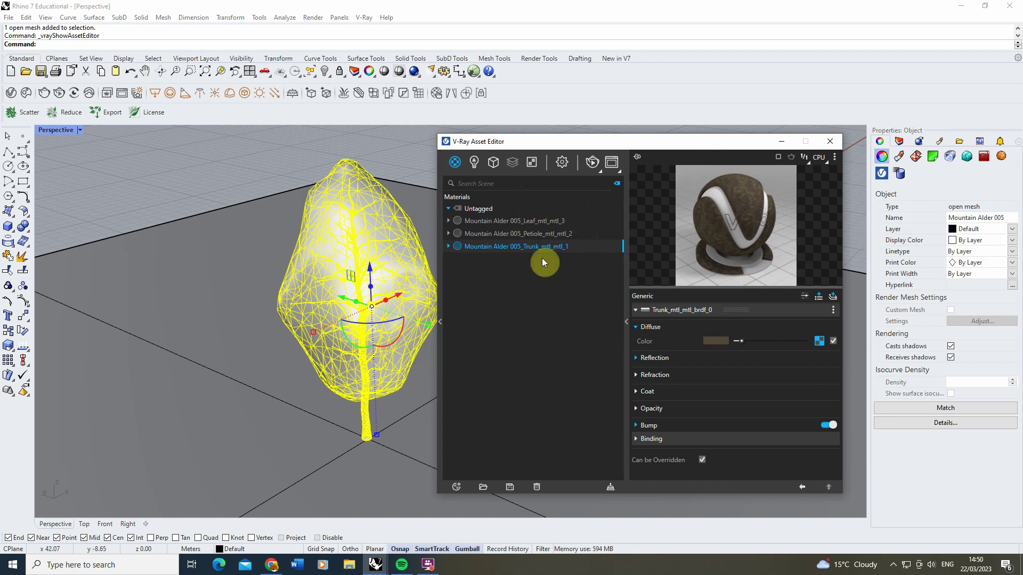
Duplicate the tree's leaf material and rename the copy Mountain Alder 005_Leaf_mtl_mtl_3_autumn
click(528, 223)
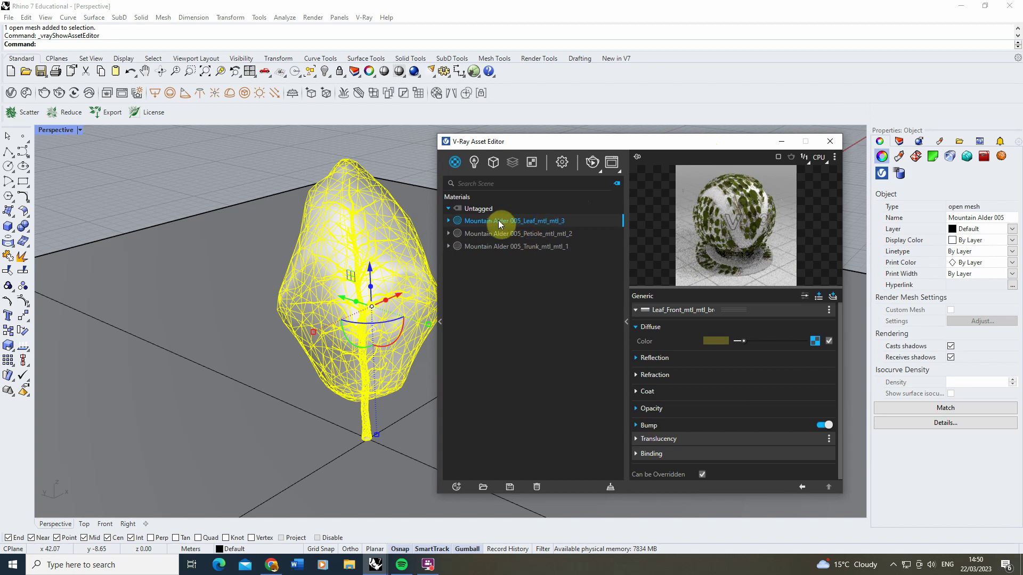
right_click(536, 221)
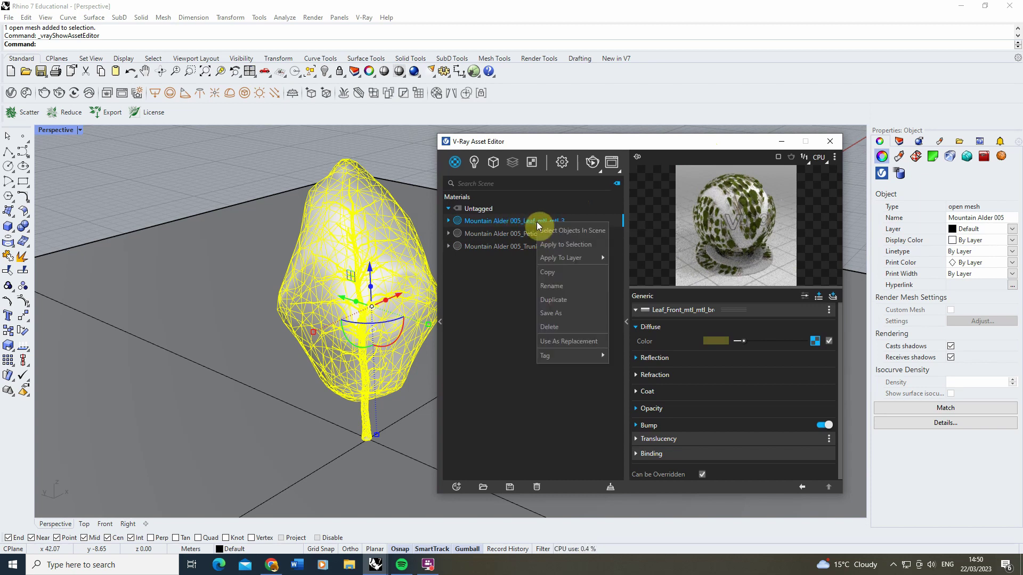
click(555, 301)
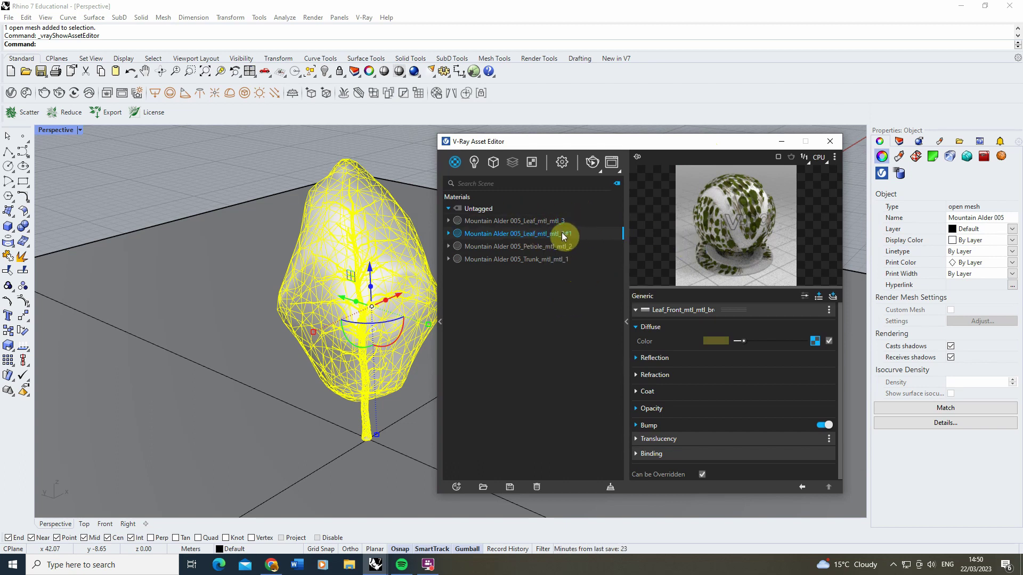
click(564, 236)
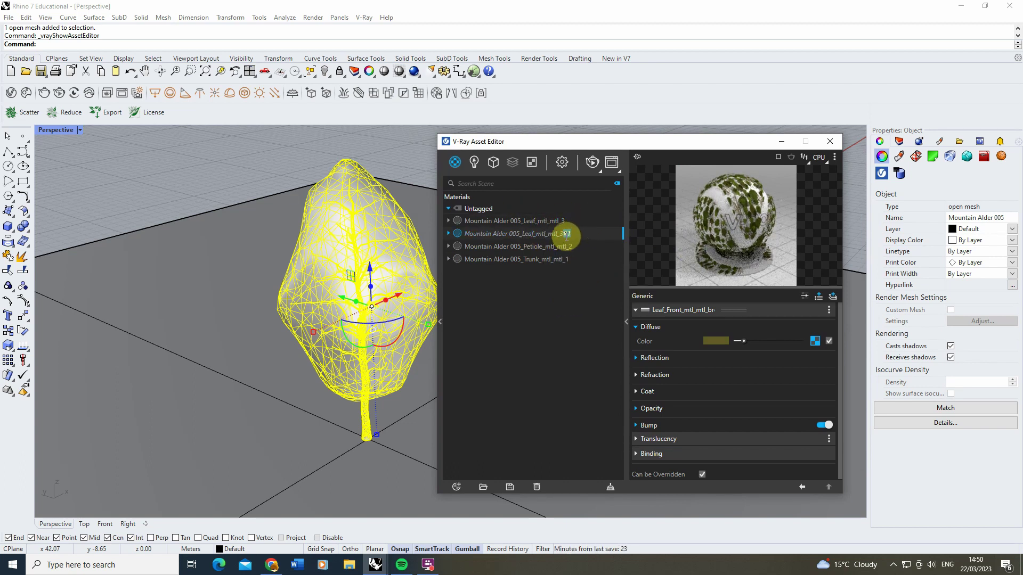
text(_autumn)
key(Return)
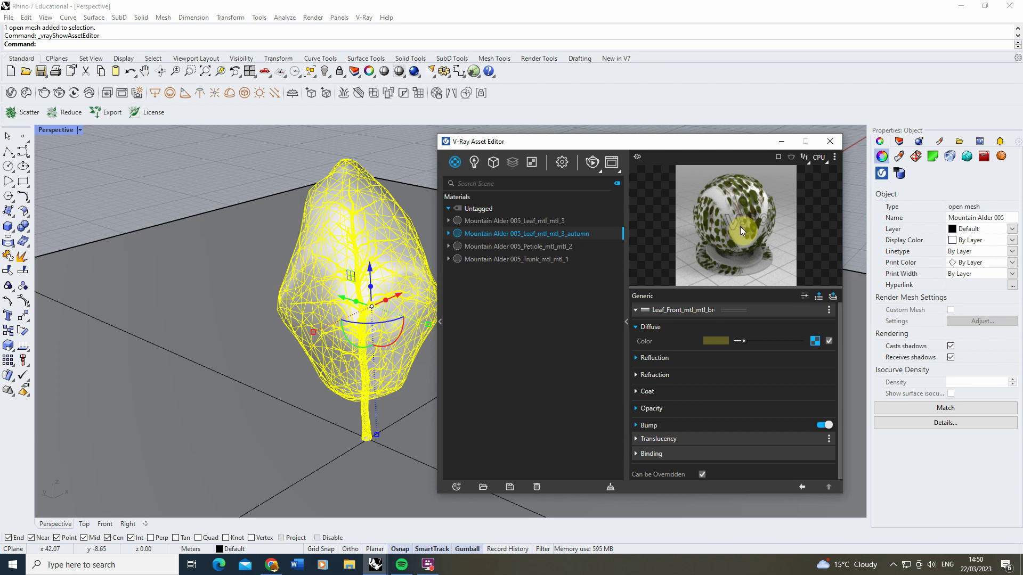
Replace the bitmap on the autumn leaf material's diffuse color with a Color Correction texture
click(814, 341)
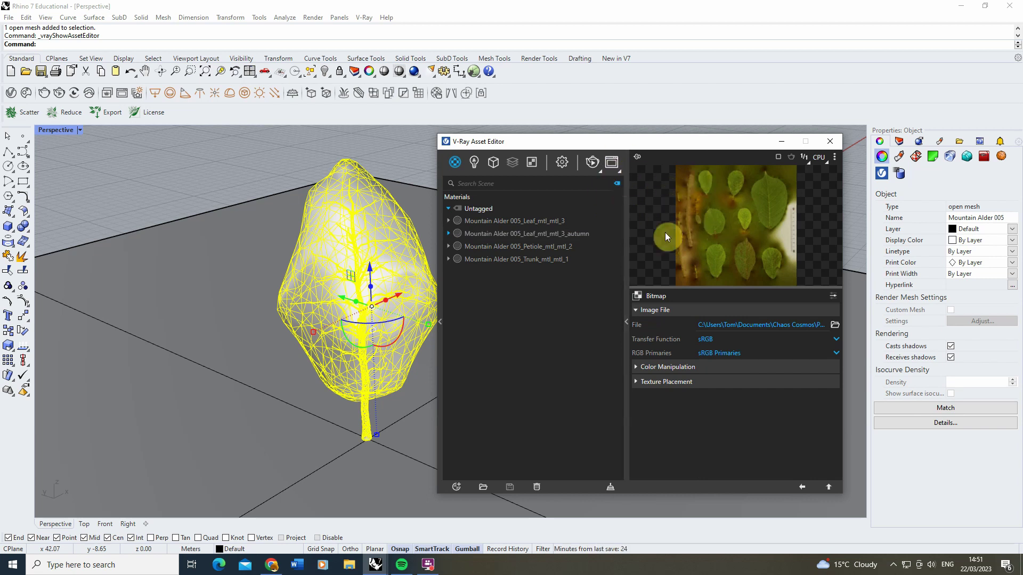
click(638, 295)
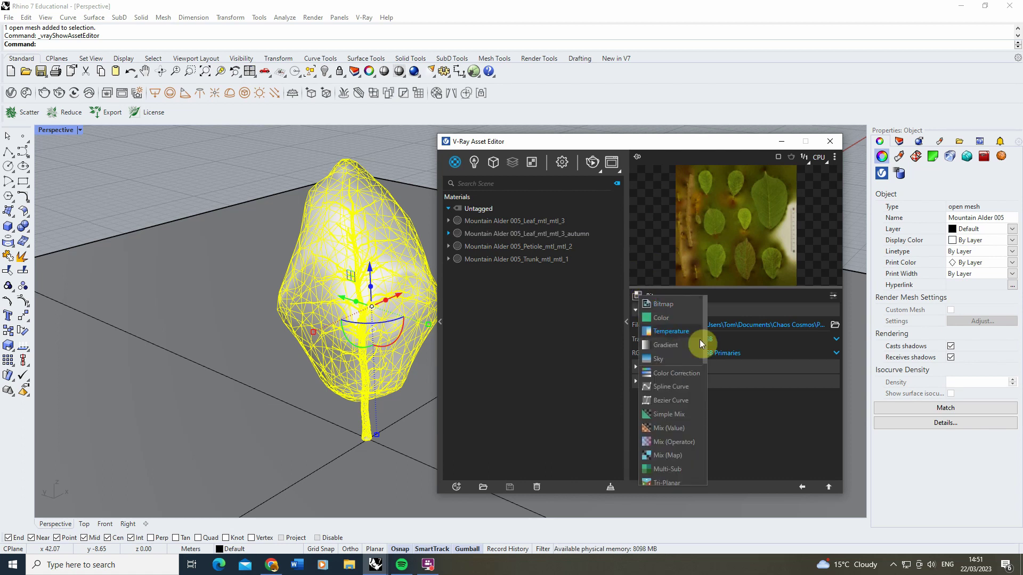
click(679, 377)
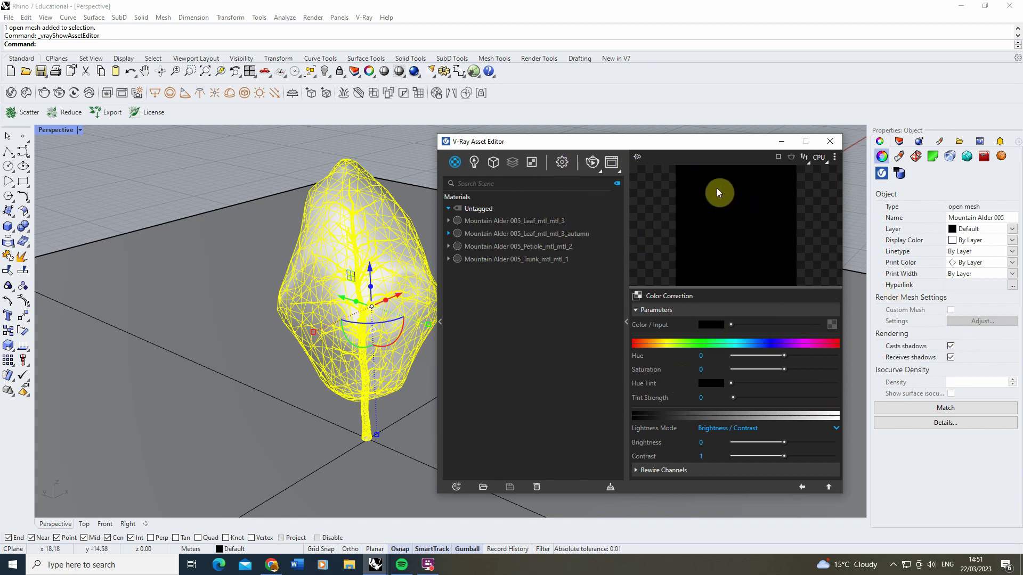
Copy the diffuse bitmap from Mountain Alder 005_Leaf_mtl_mtl_3 into the input of the autumn material's Color Correction
click(540, 222)
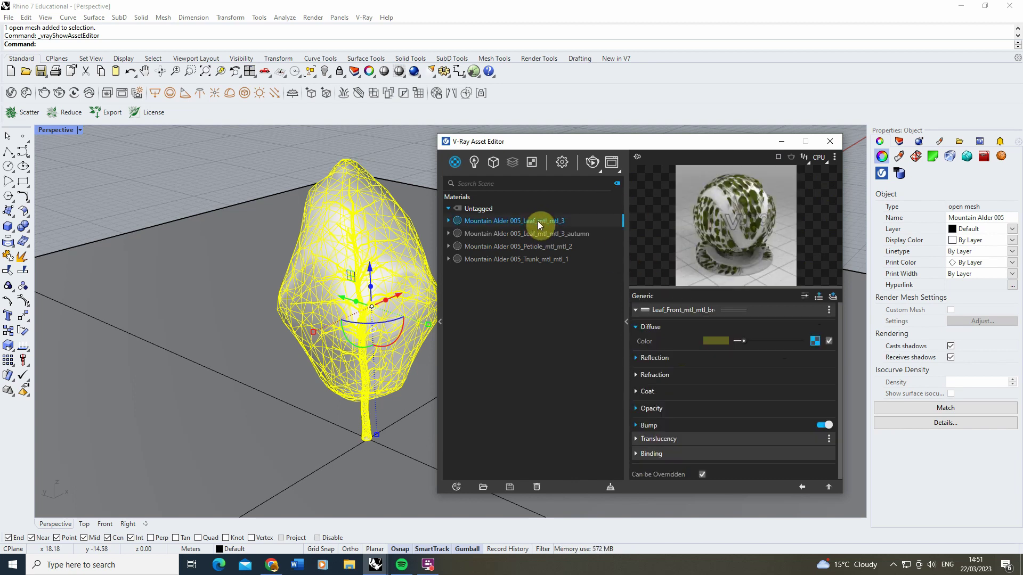
right_click(819, 346)
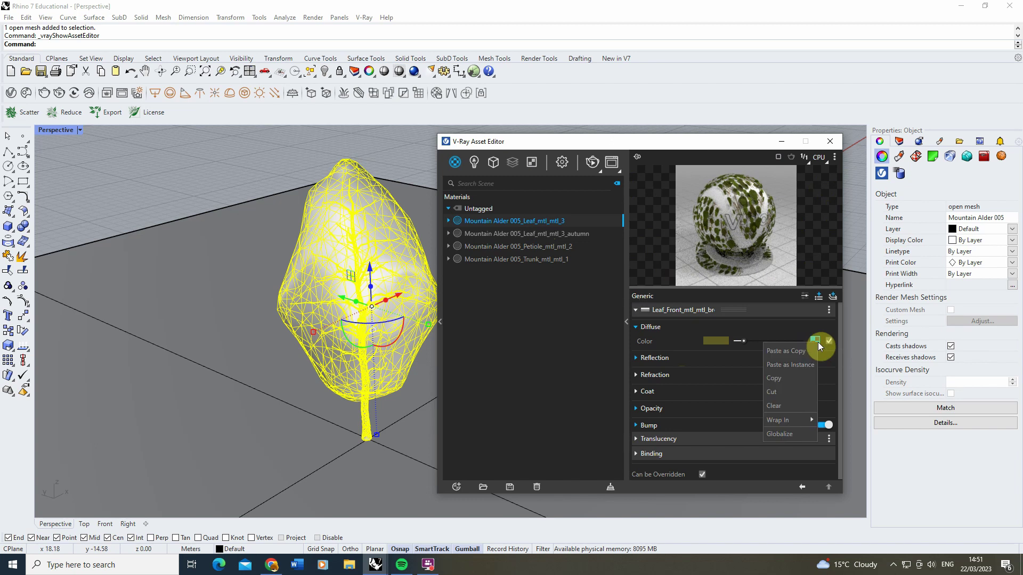
click(785, 380)
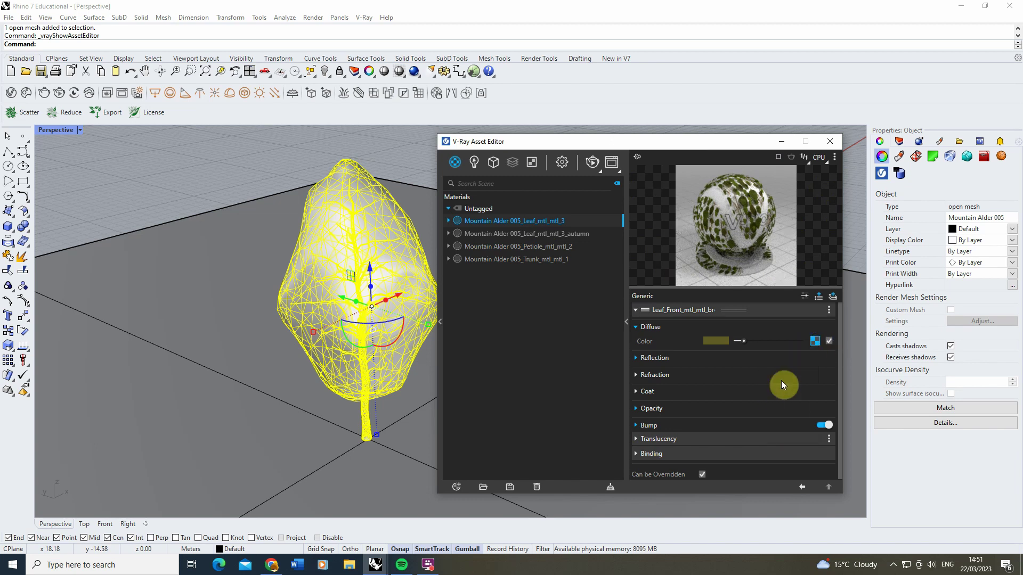
click(535, 237)
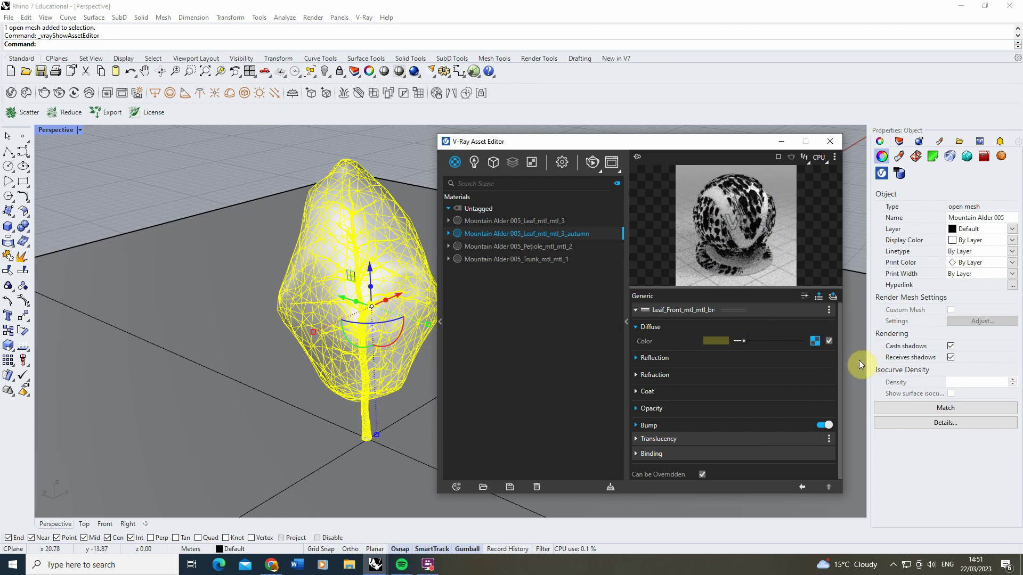
click(818, 345)
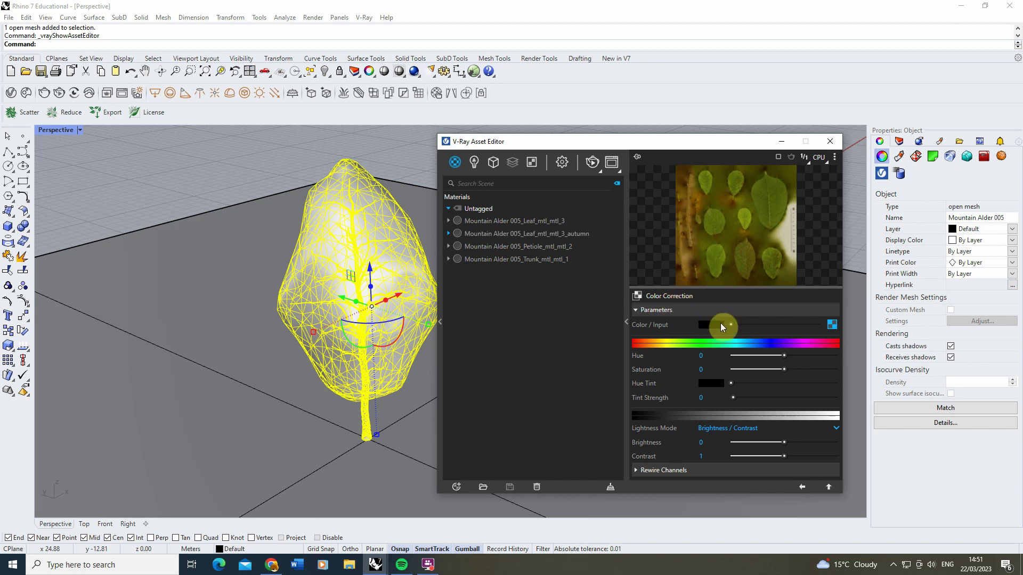
Try shifting the Color Correction's hue and saturation, and reset both to 0
drag(788, 354, 810, 356)
click(789, 369)
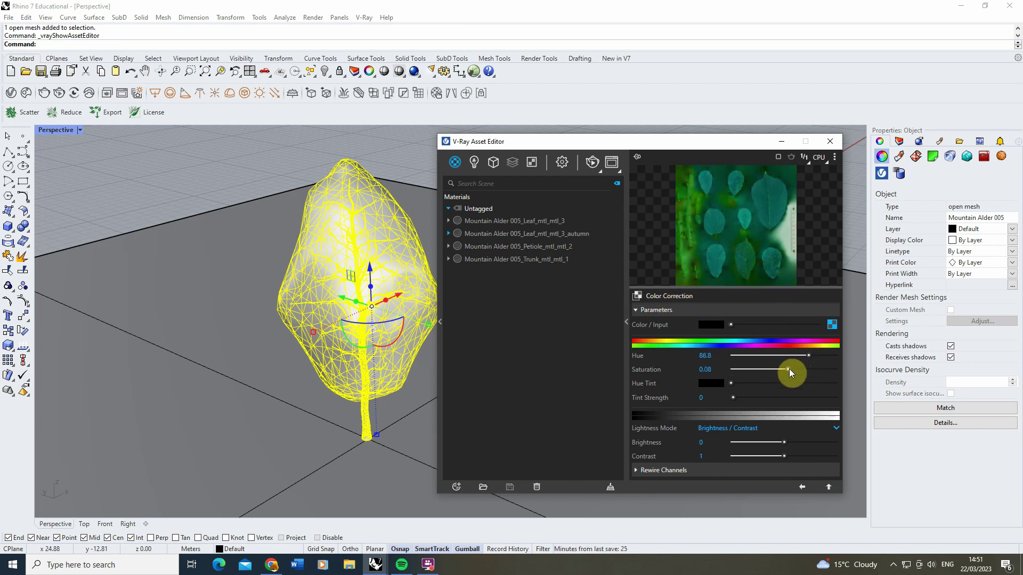
click(719, 371)
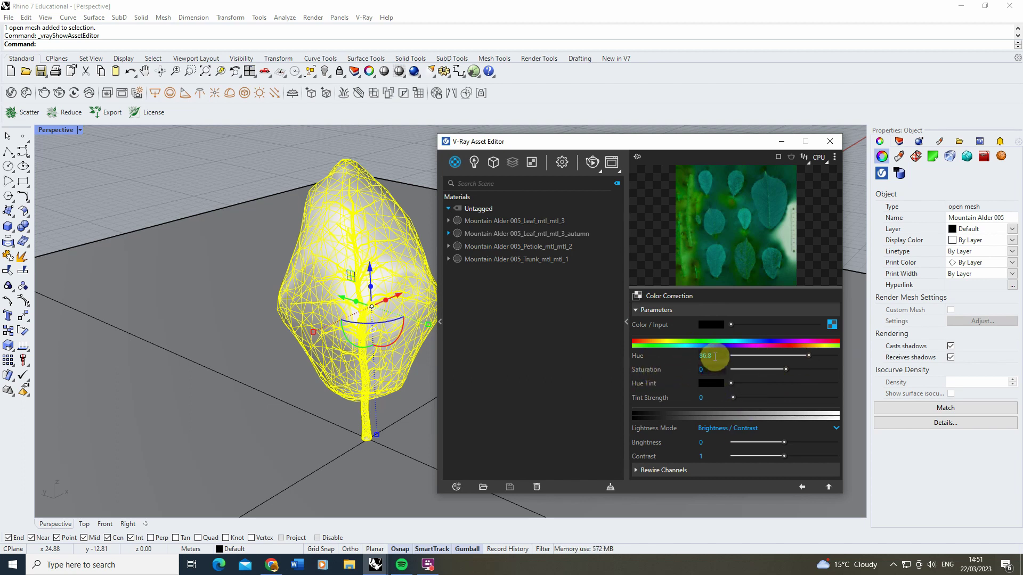
drag(804, 357, 790, 357)
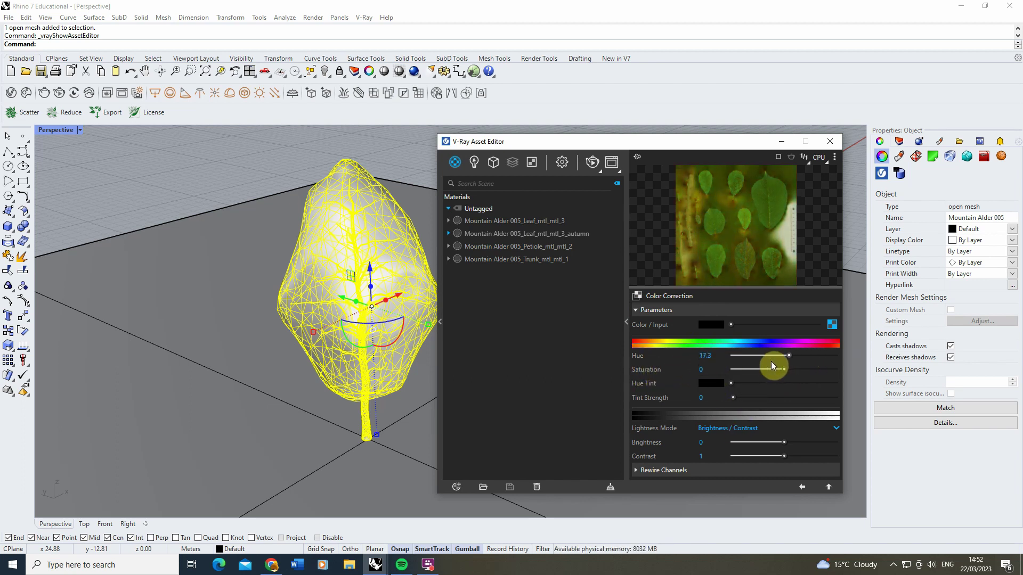
key(Return)
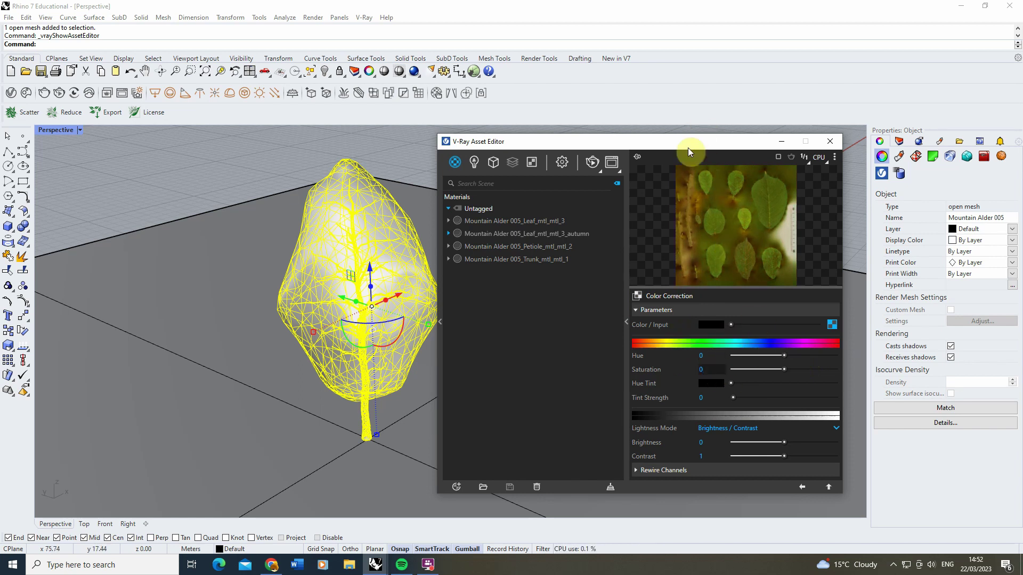
Pick an orange hue tint with hue 0.091 for the Color Correction and set the tint strength to 1
click(712, 383)
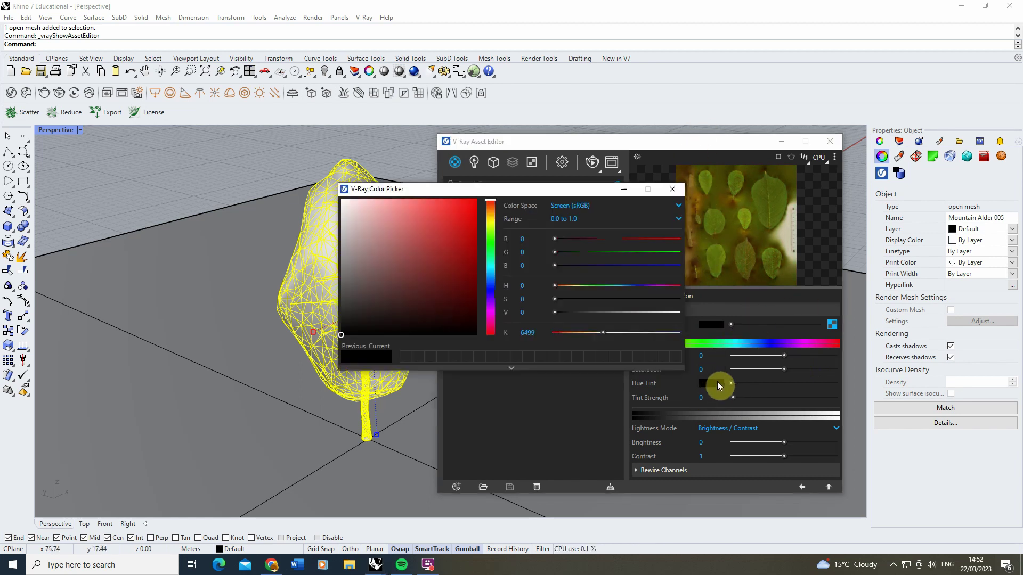
click(491, 216)
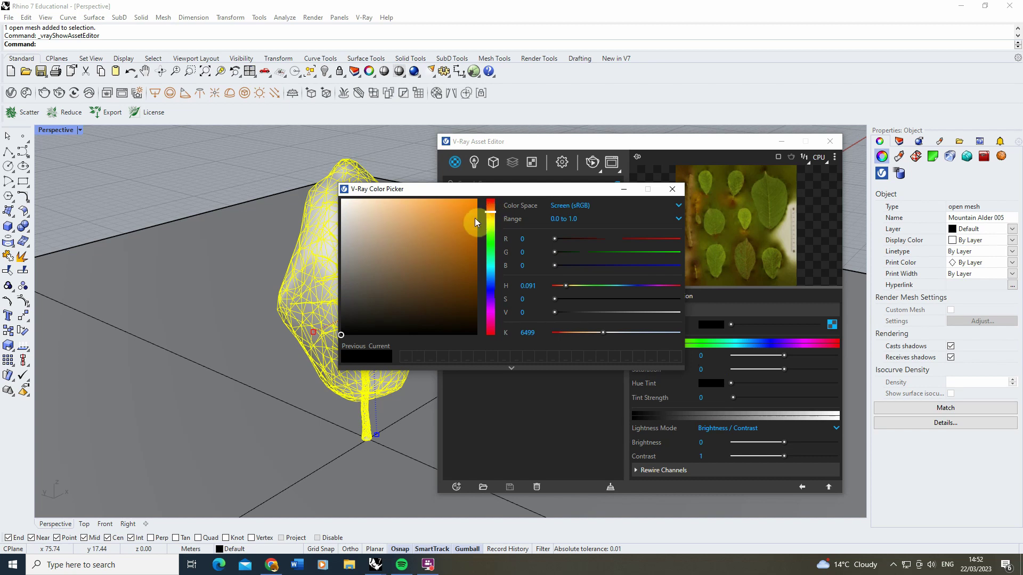
click(467, 207)
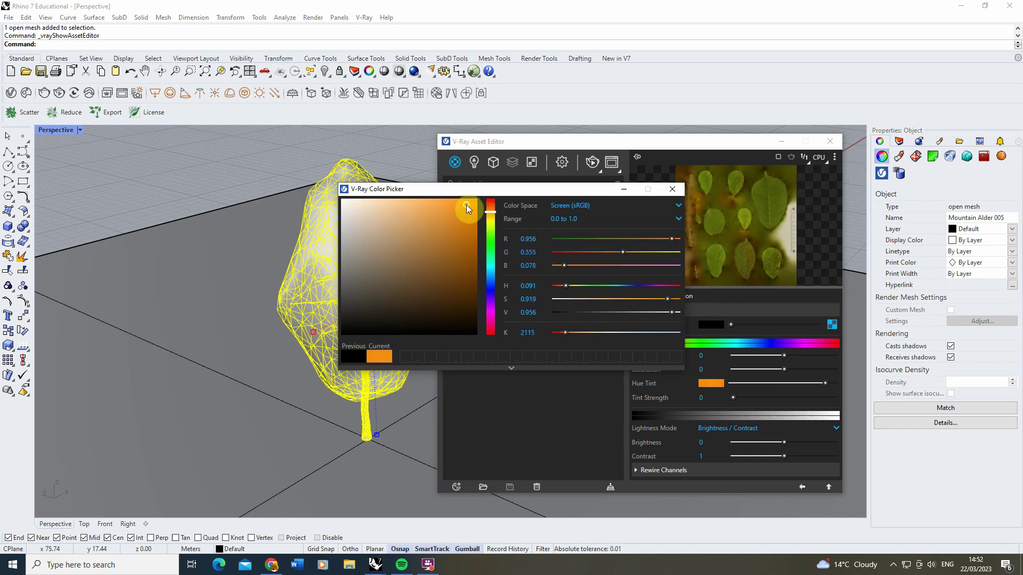
click(672, 189)
drag(734, 398, 830, 399)
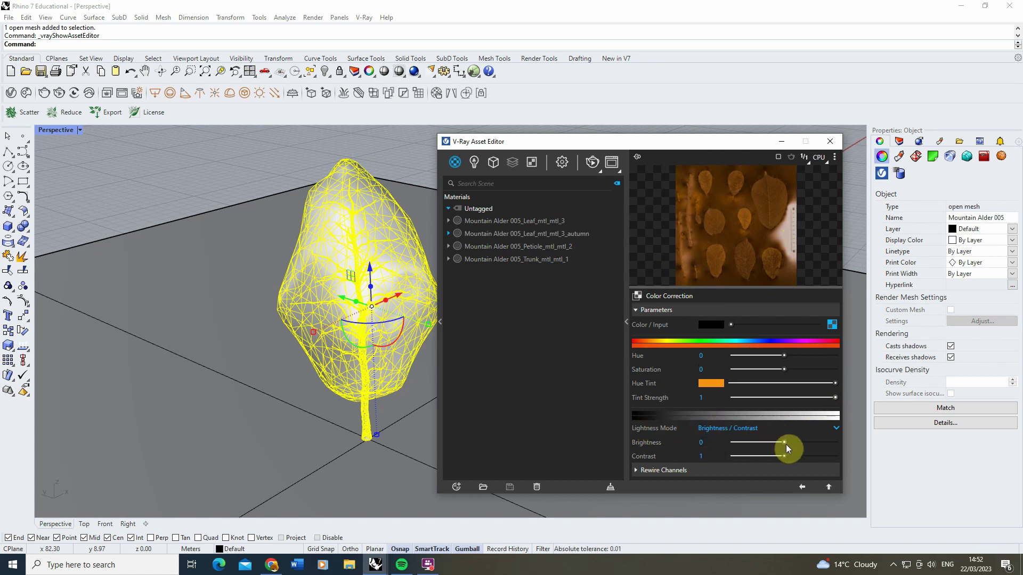
Try raising the Color Correction's brightness and reset it to 0
drag(785, 444, 816, 449)
double_click(707, 443)
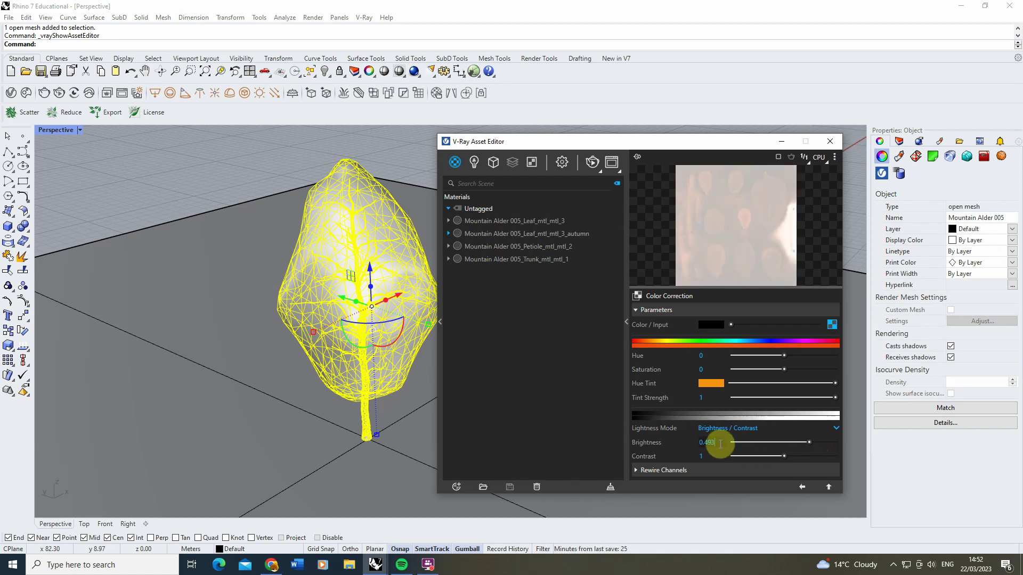
text(0)
Switch the Color Correction's lightness mode to Gain / Gamma / Lift and set the gain to 3
click(725, 429)
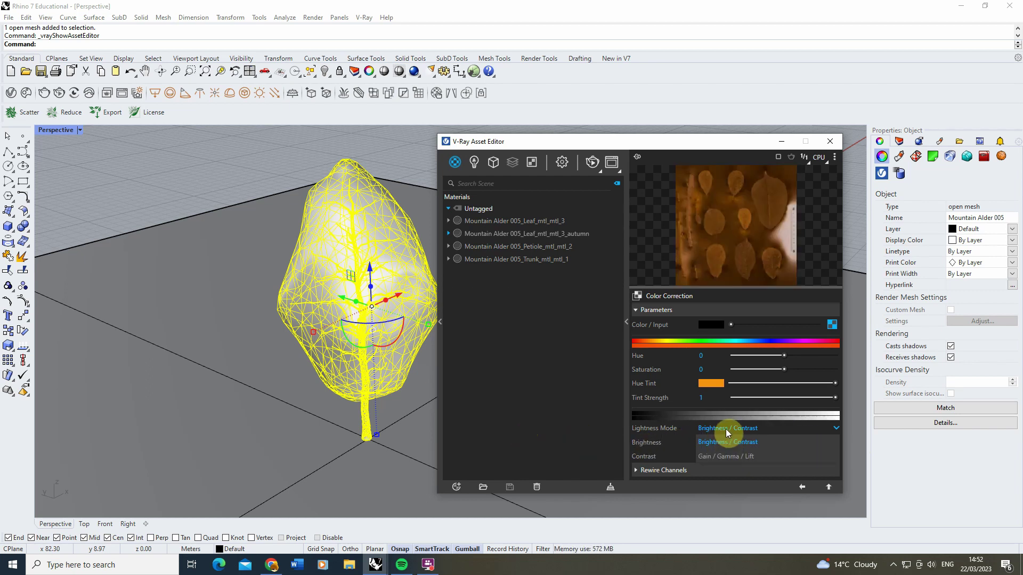
click(724, 456)
drag(781, 446, 829, 444)
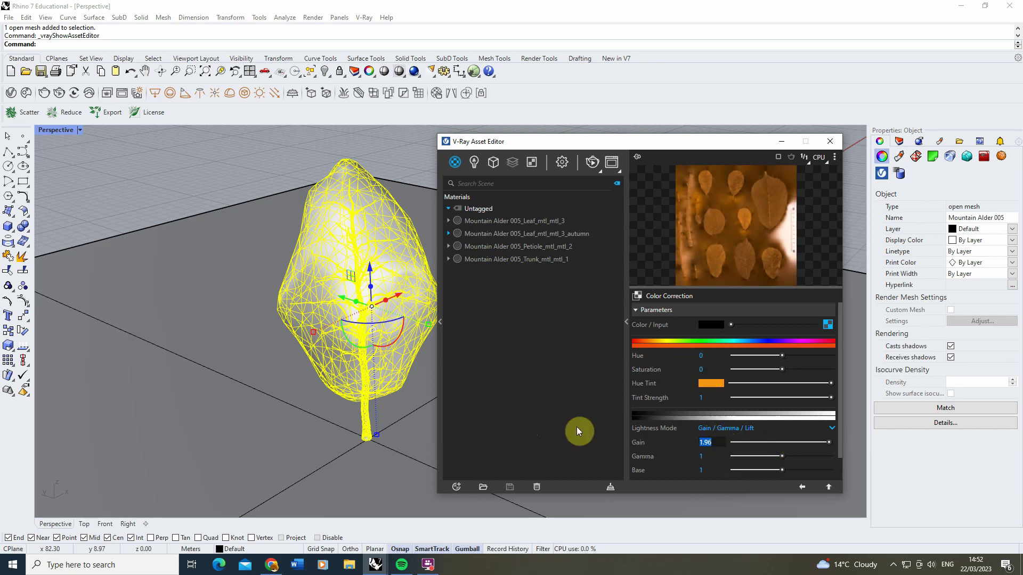
text(3)
key(Return)
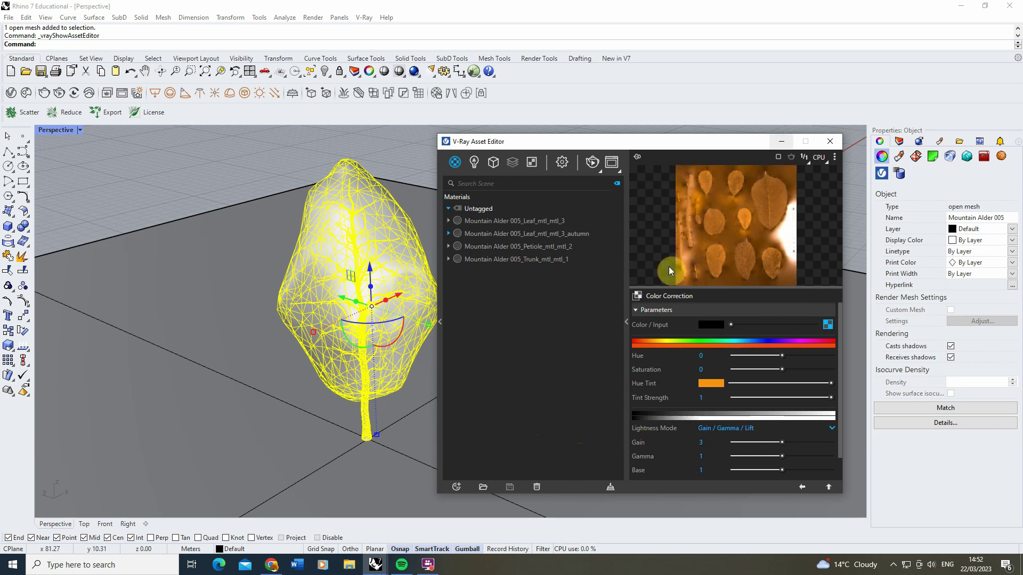
Make the hue tint a more intense orange with R 1, G 0.558 and B 0.03
click(713, 385)
click(473, 202)
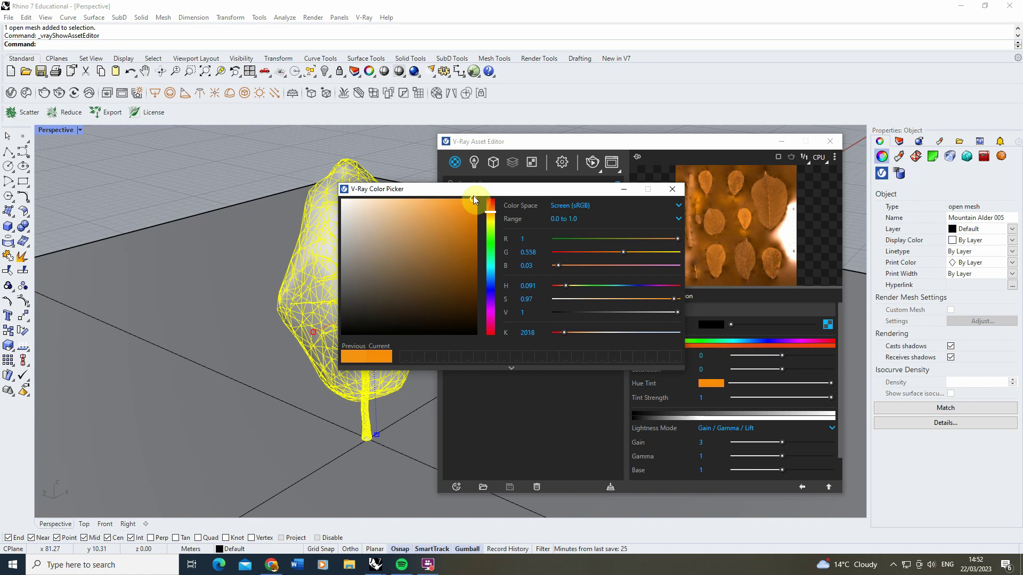
click(673, 190)
Set the Color Correction's saturation to 0.12 and gain to 3.33, and return to the autumn leaf material
click(794, 370)
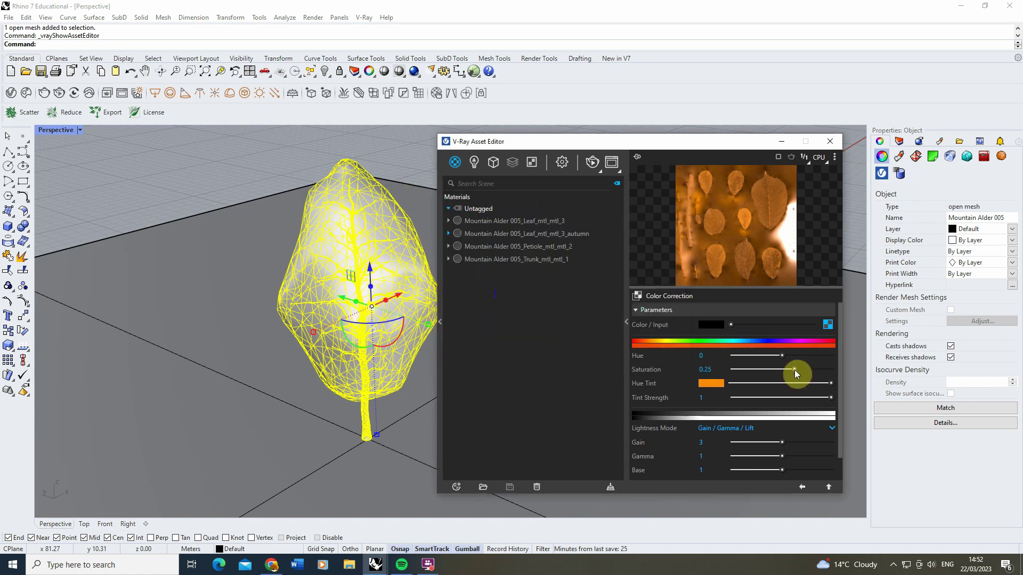
click(789, 370)
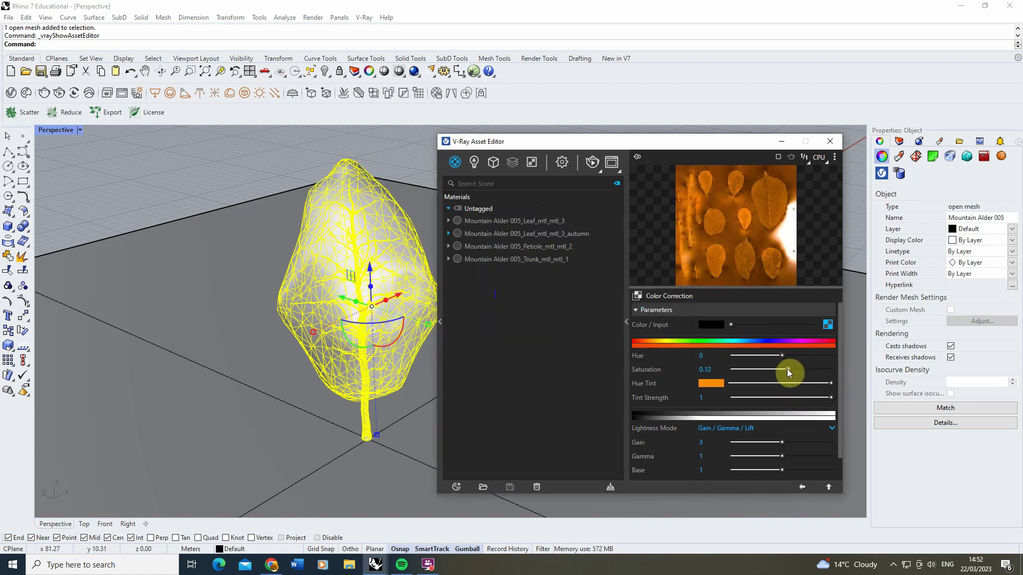
click(787, 442)
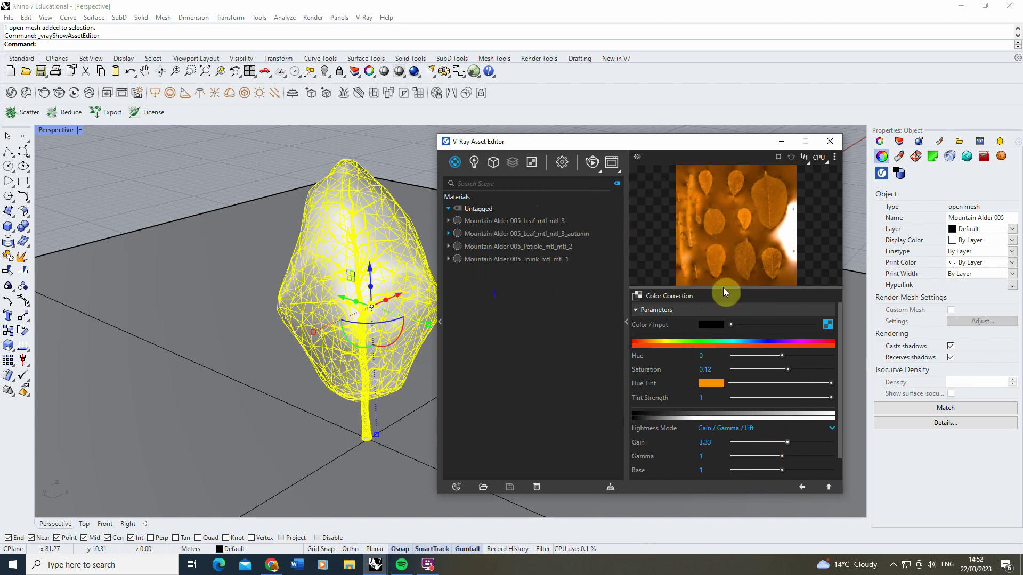
click(803, 488)
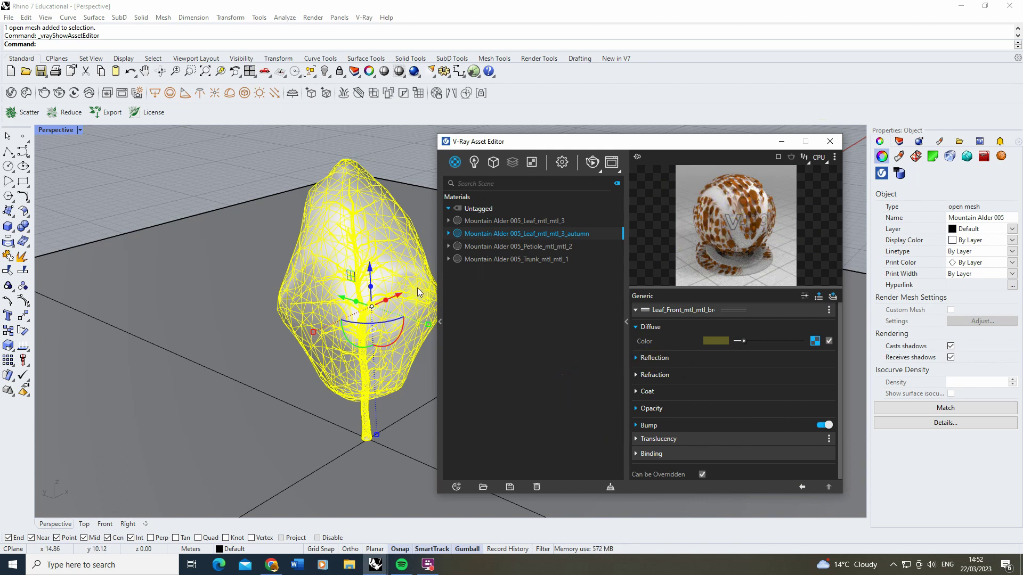
Show the merged tree's proxy mesh parameters and start an interactive render, placing the asset editor beside the render window
click(388, 149)
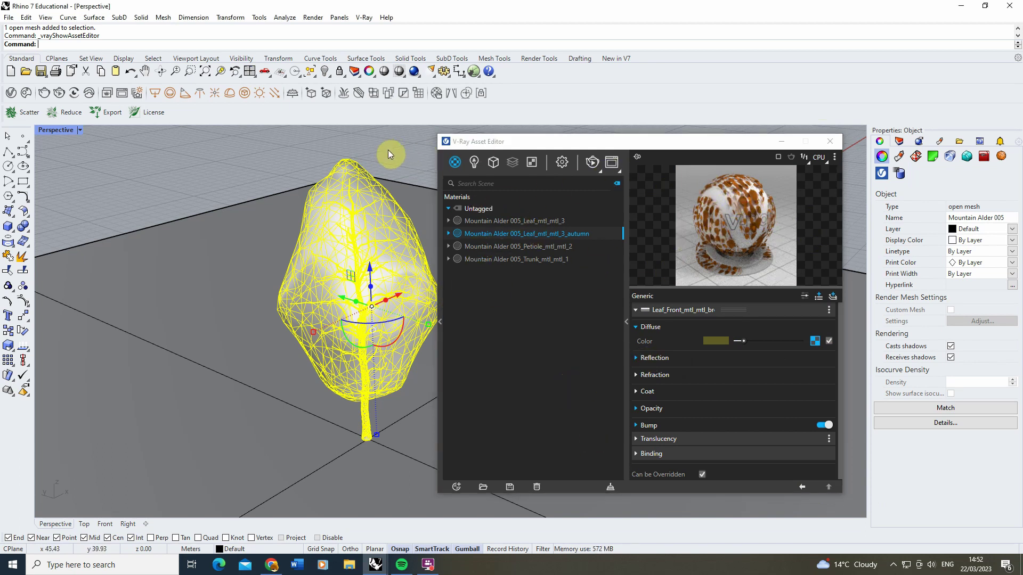
click(366, 213)
click(600, 167)
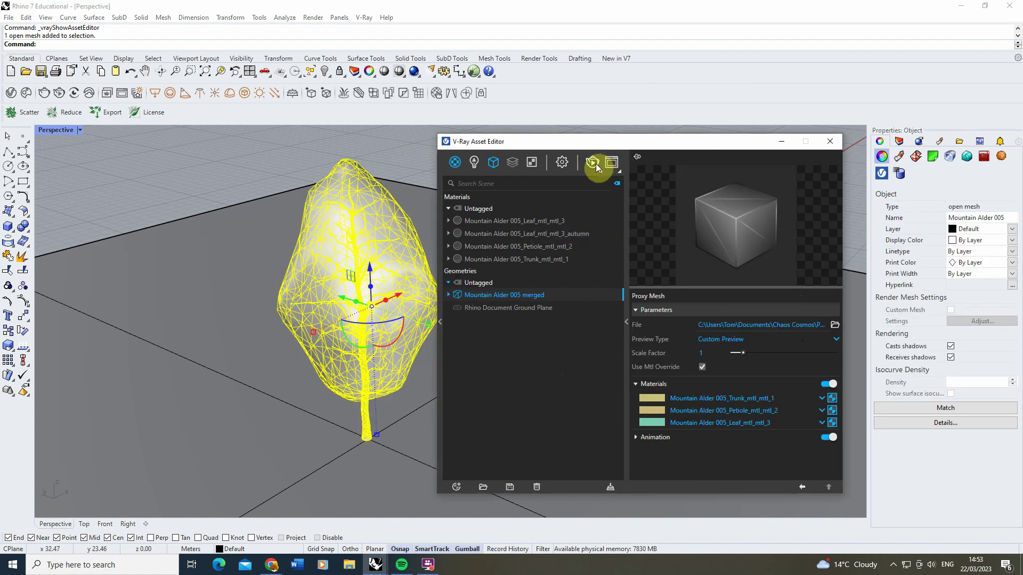
drag(594, 118, 737, 118)
drag(466, 142, 72, 128)
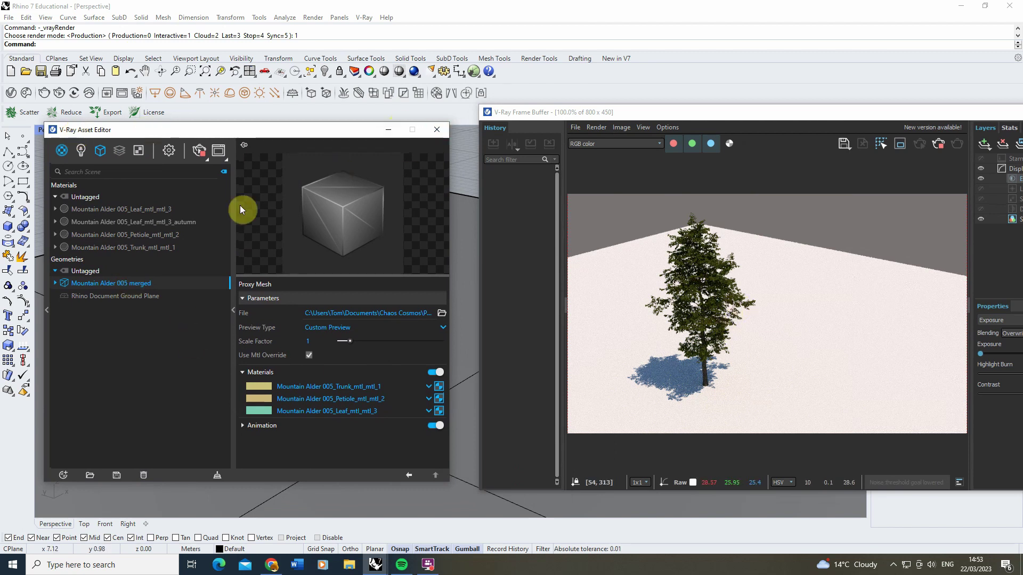
List only the geometries and assign Mountain Alder 005_Leaf_mtl_mtl_3_autumn to the merged tree's leaf slot
click(100, 150)
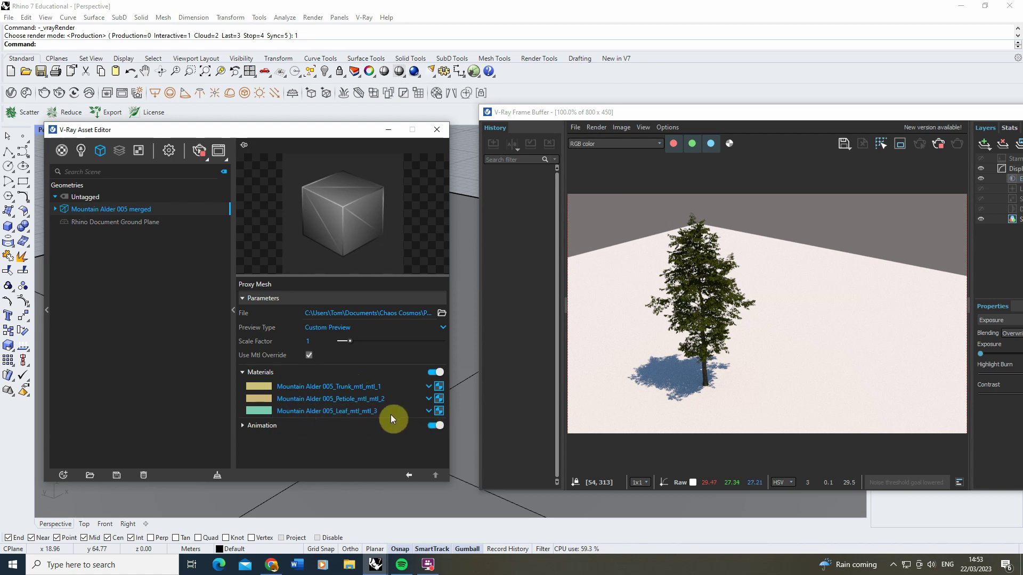
click(429, 412)
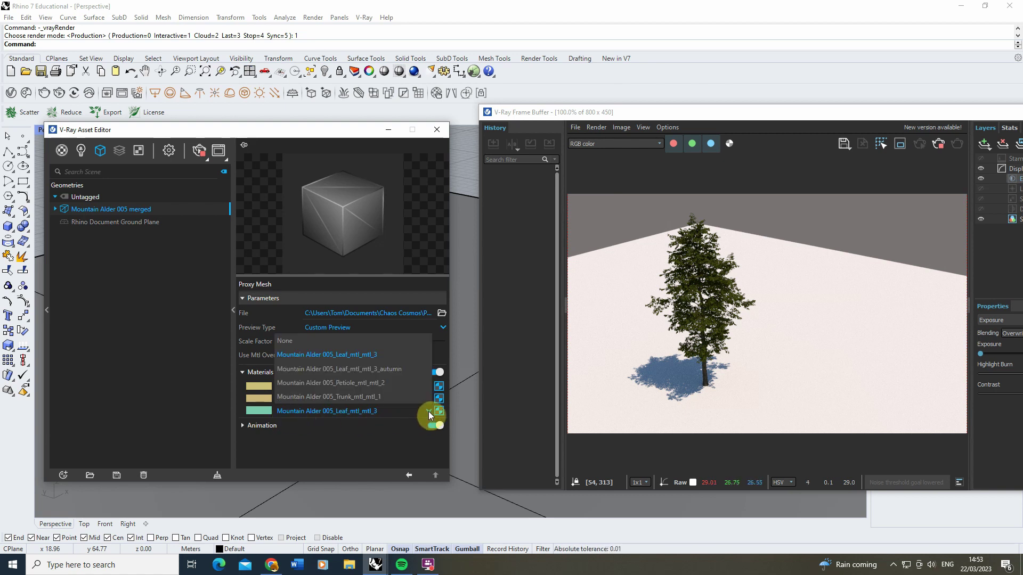
click(380, 367)
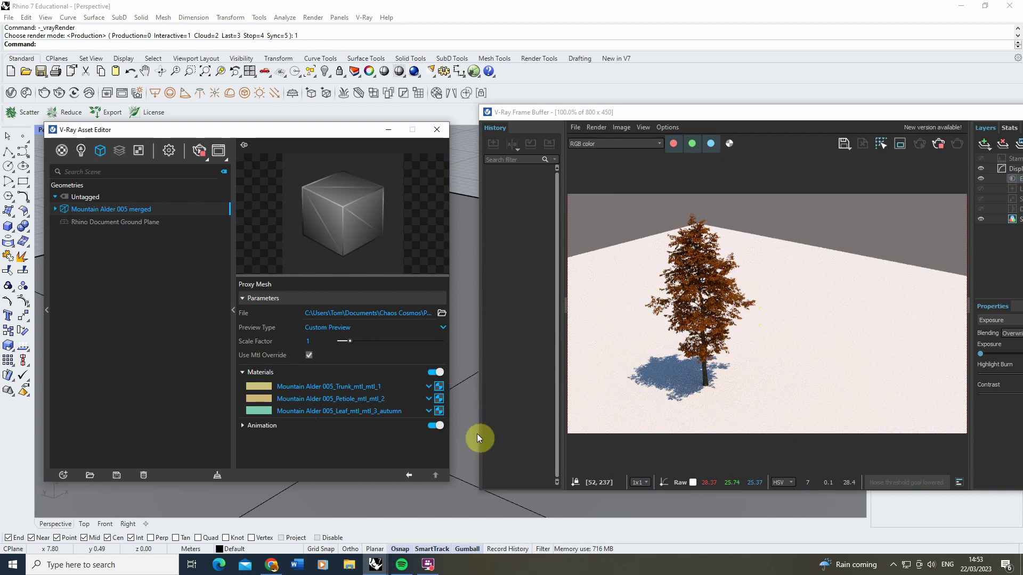
Compare the original and autumn leaf materials on the rendered tree, leaving Mountain Alder 005_Leaf_mtl_mtl_3 assigned to the leaf slot
click(429, 412)
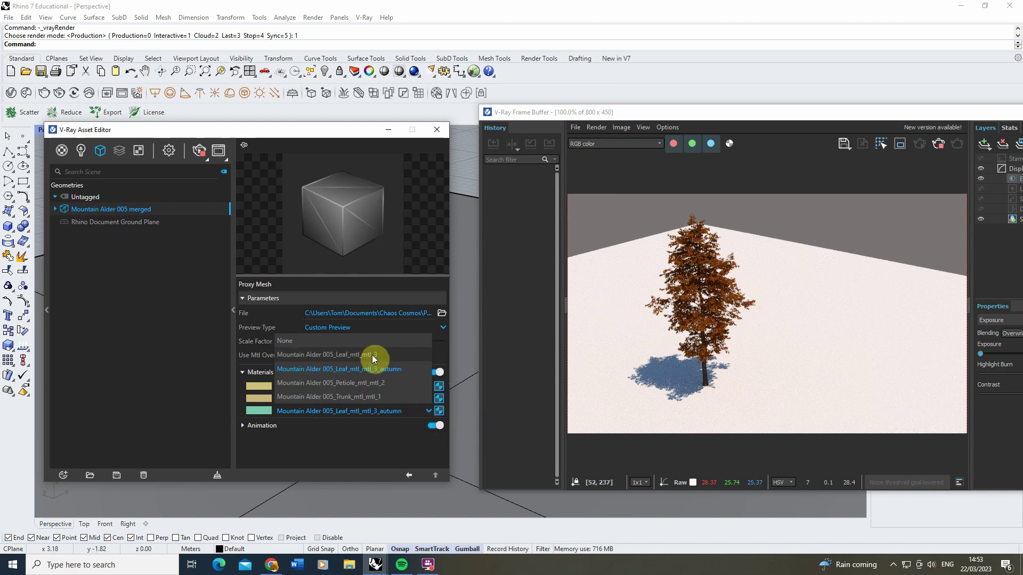
click(372, 355)
click(430, 410)
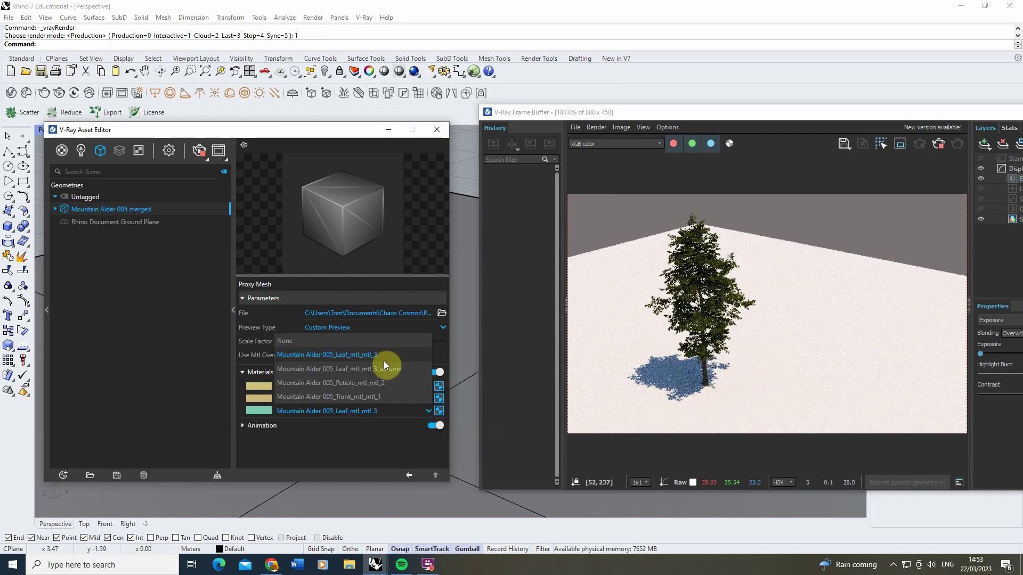
click(386, 369)
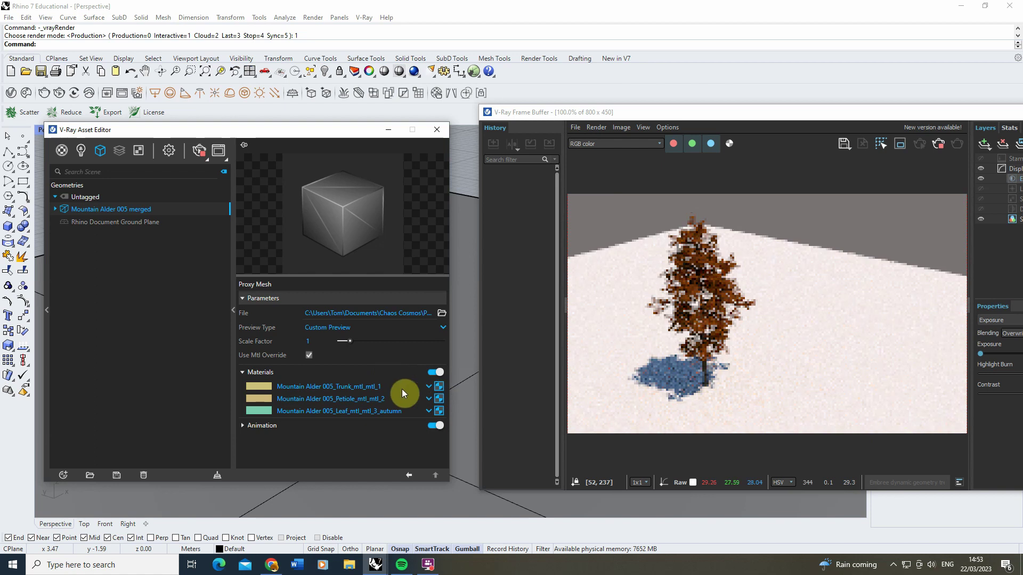
click(428, 410)
click(376, 357)
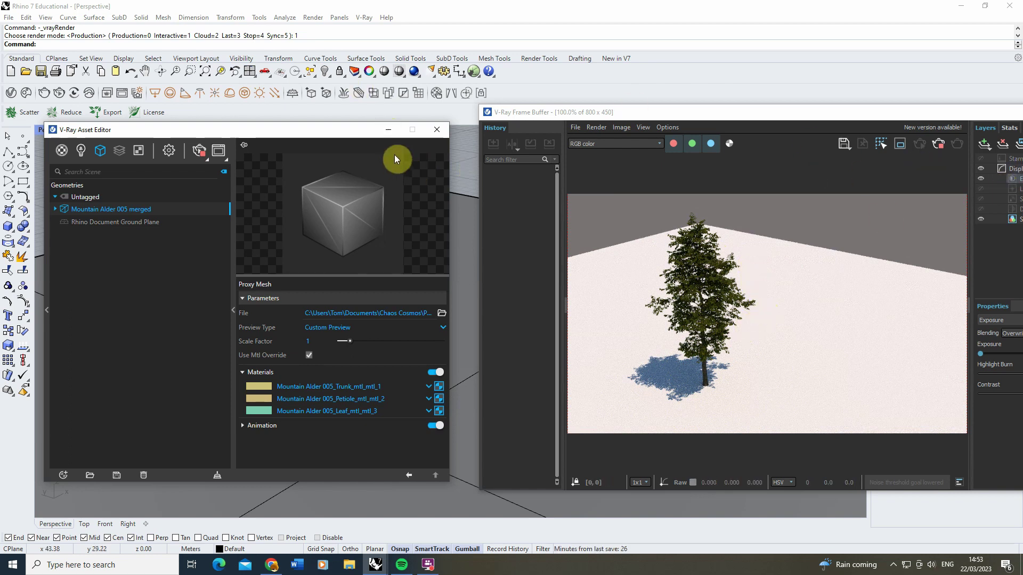
Copy the merged tree once from its trunk base to a spot along the ground plane's Y axis
drag(338, 132, 797, 124)
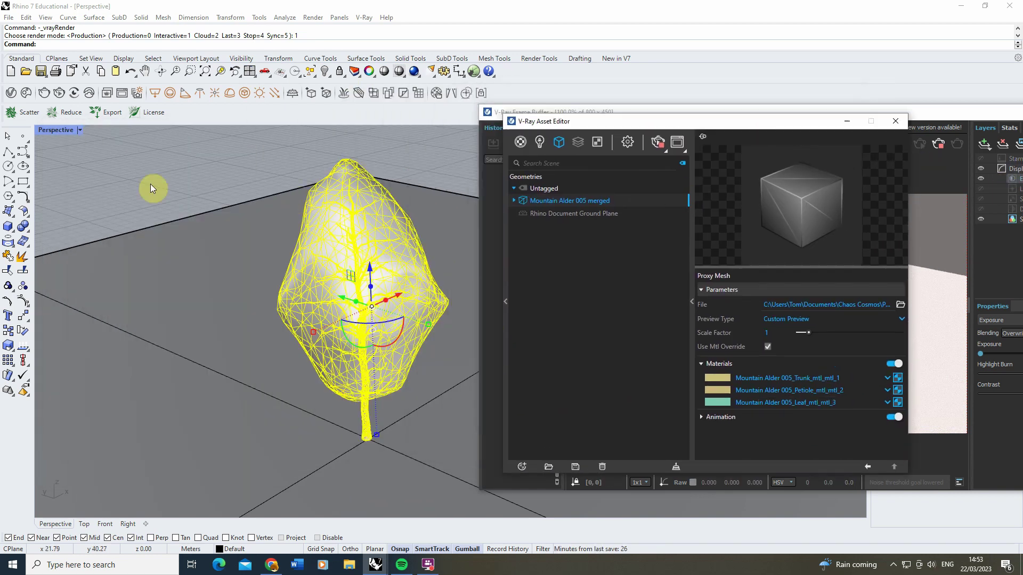
click(8, 331)
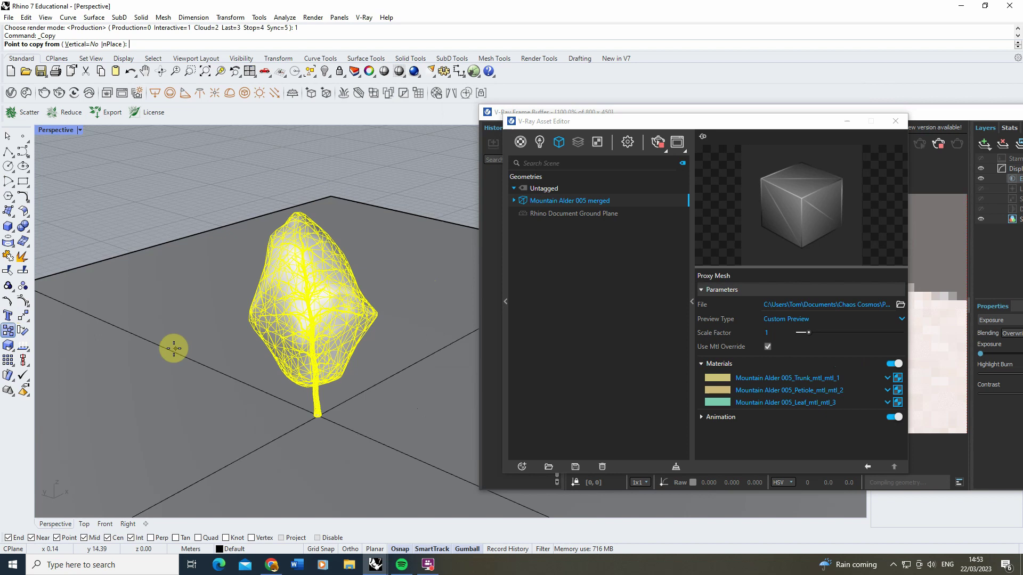
click(316, 409)
click(201, 362)
key(Return)
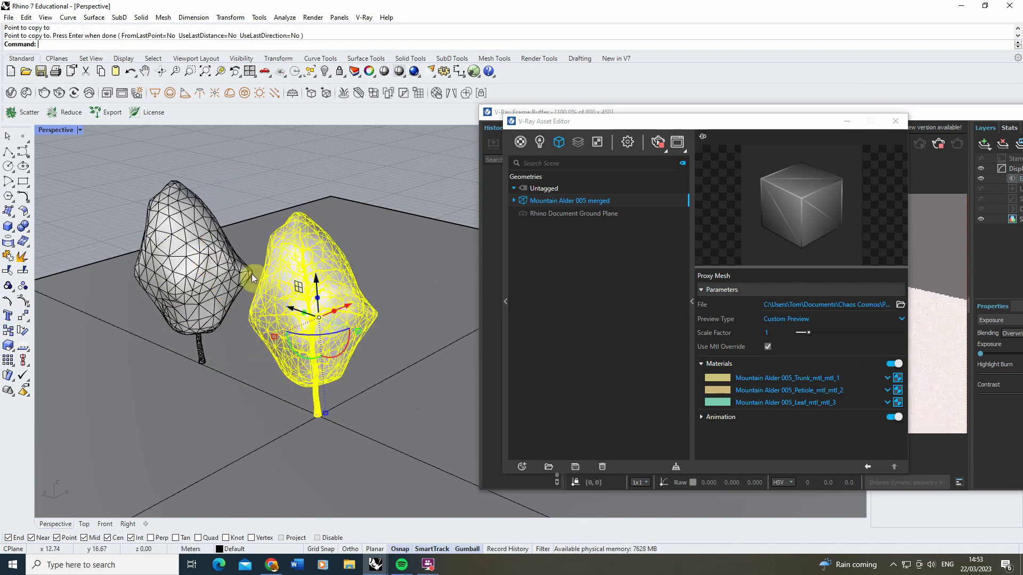
Frame both trees in the interactive render and place the asset editor beside the render window
click(651, 116)
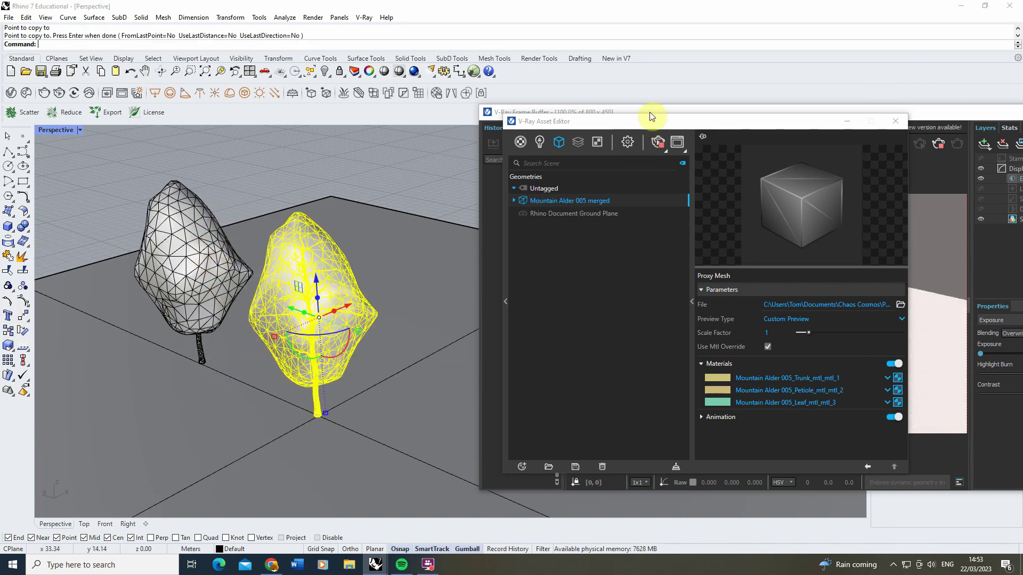
click(651, 113)
right_drag(318, 297, 523, 155)
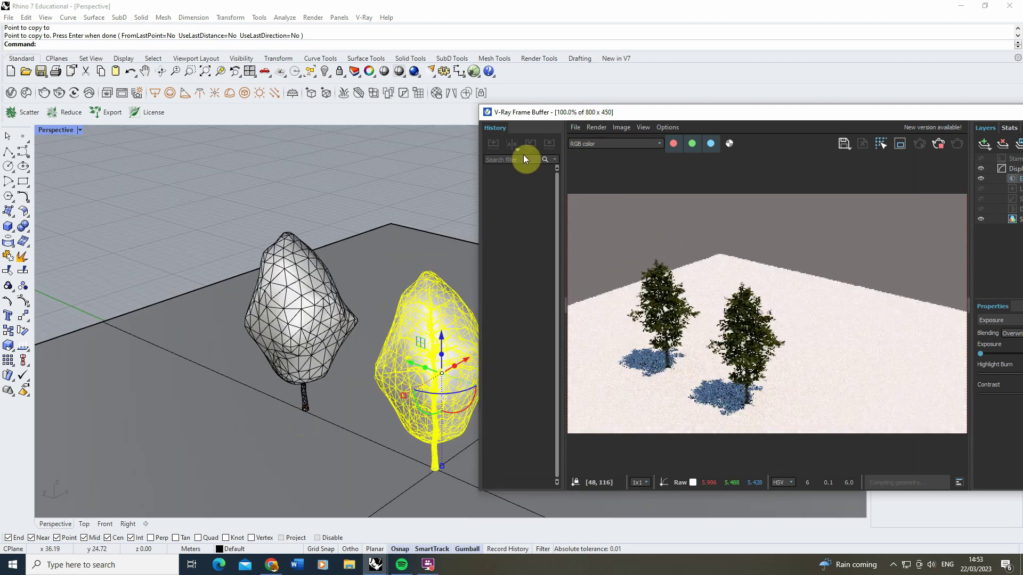
drag(560, 110, 550, 142)
click(550, 119)
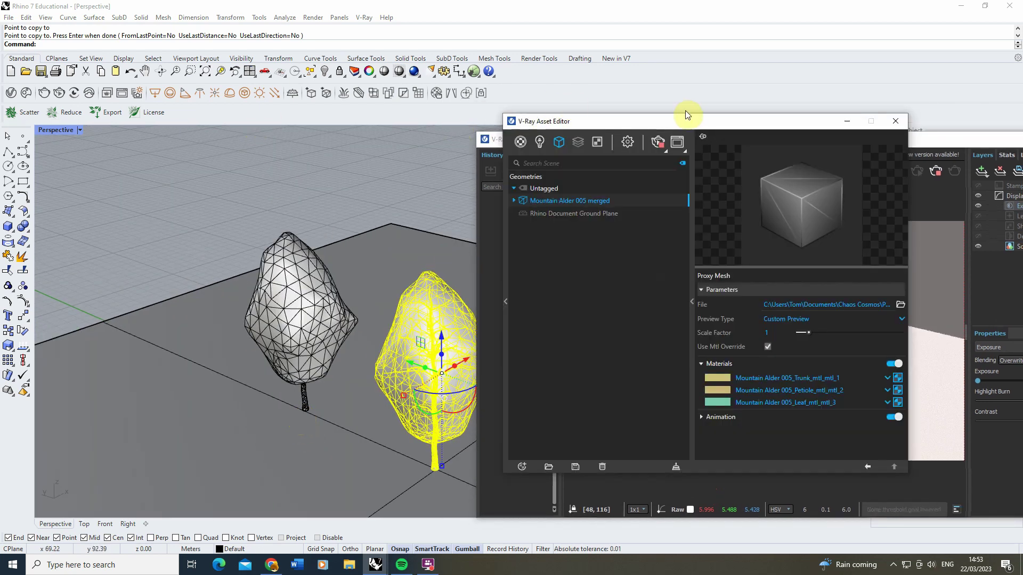
drag(687, 114, 209, 122)
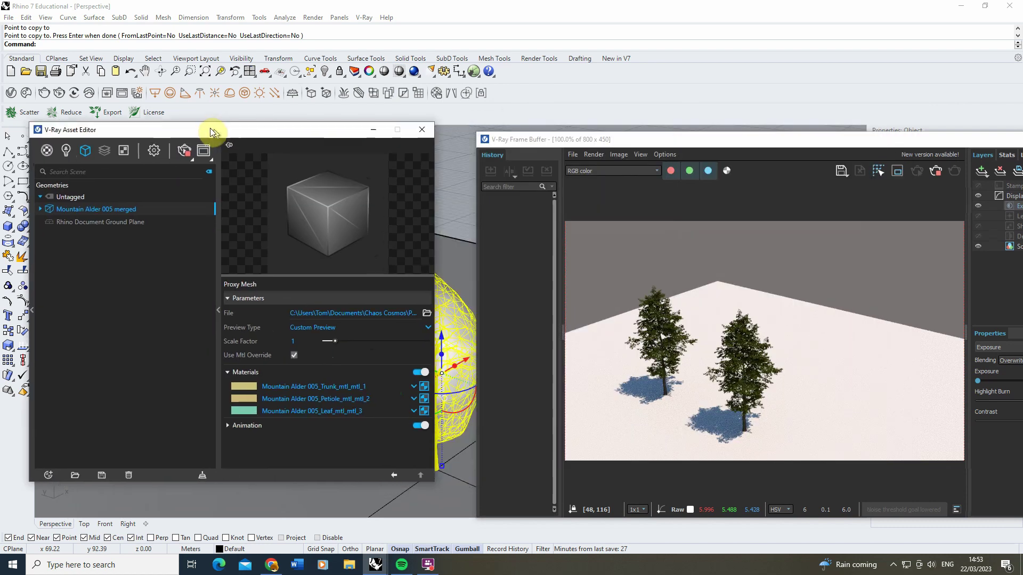
Compare the autumn and original leaf materials on both rendered trees, leaving Mountain Alder 005_Leaf_mtl_mtl_3 assigned to the leaf slot
click(408, 410)
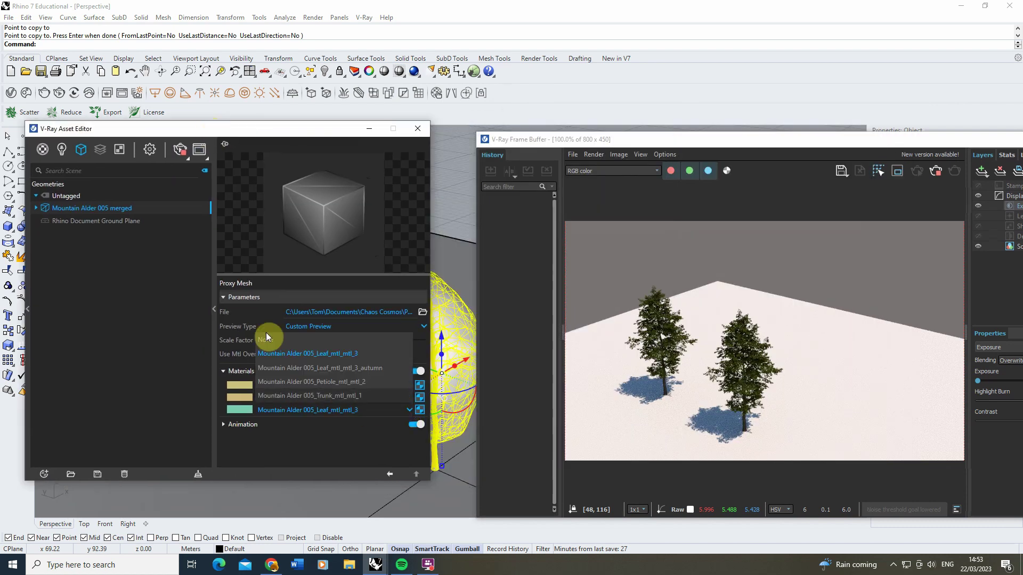
click(354, 368)
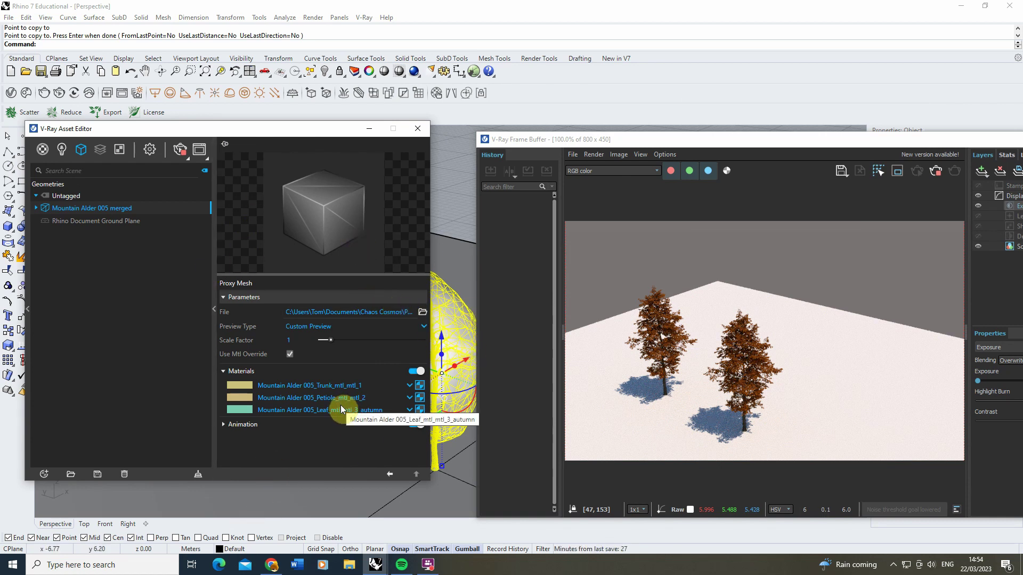
click(361, 414)
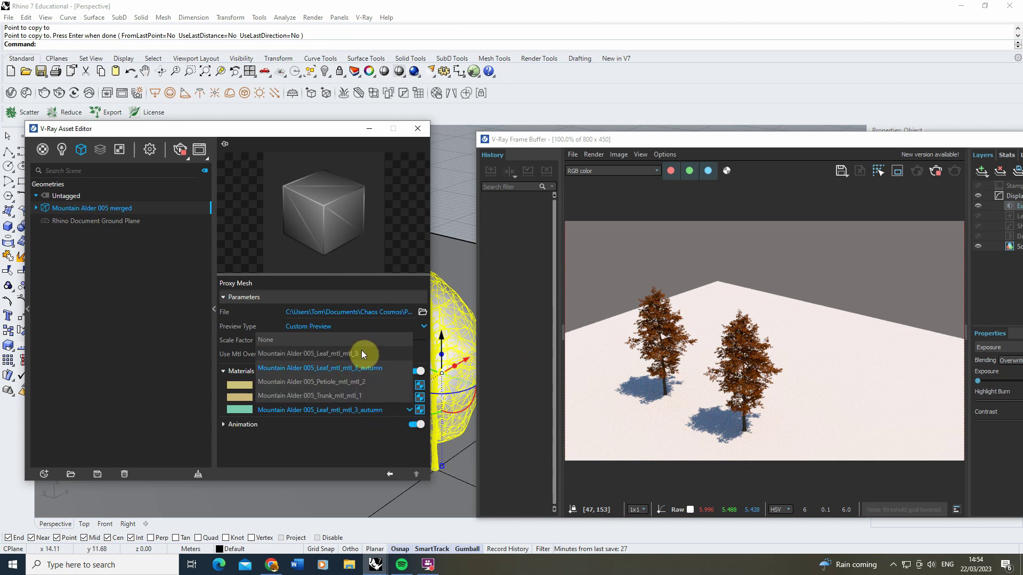
click(361, 350)
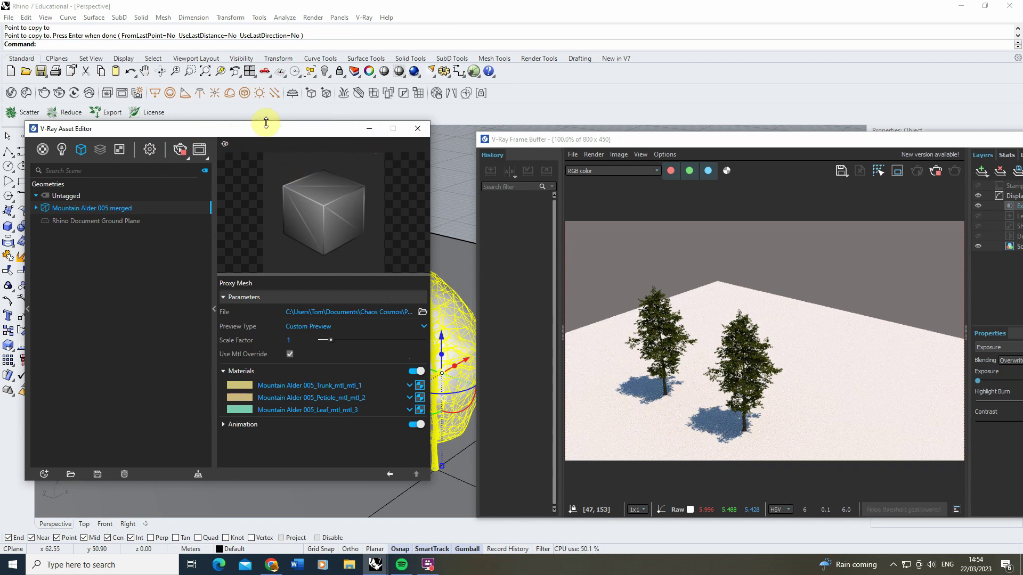
Duplicate the Mountain Alder 005 merged geometry asset and show the duplicate's proxy mesh parameters
drag(203, 132, 357, 122)
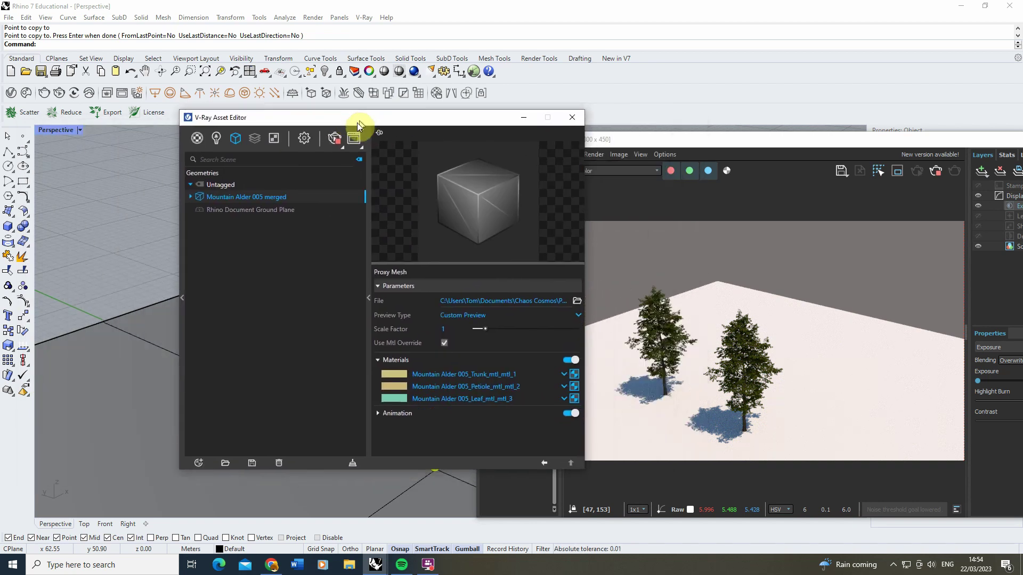
right_click(253, 200)
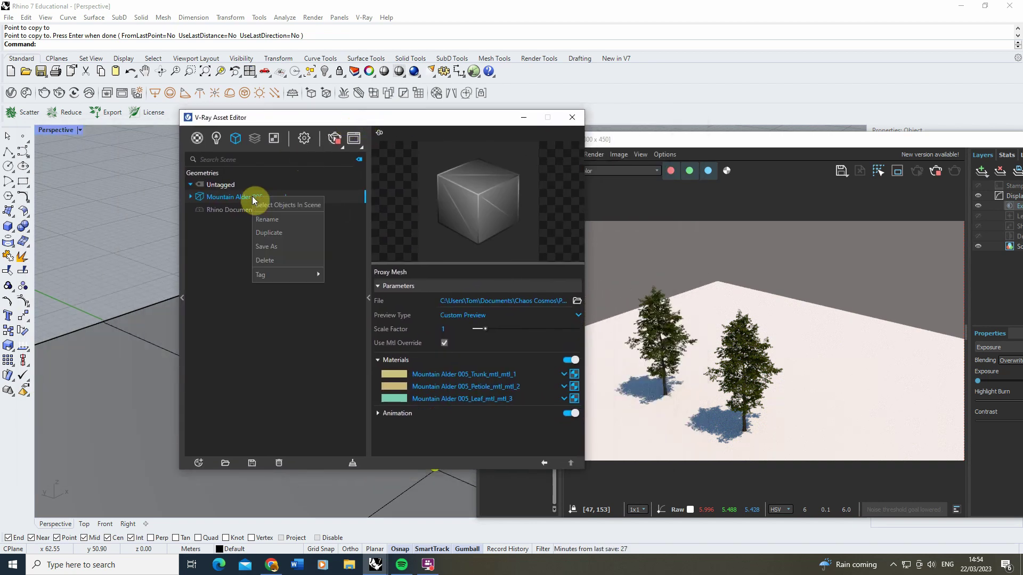
click(278, 234)
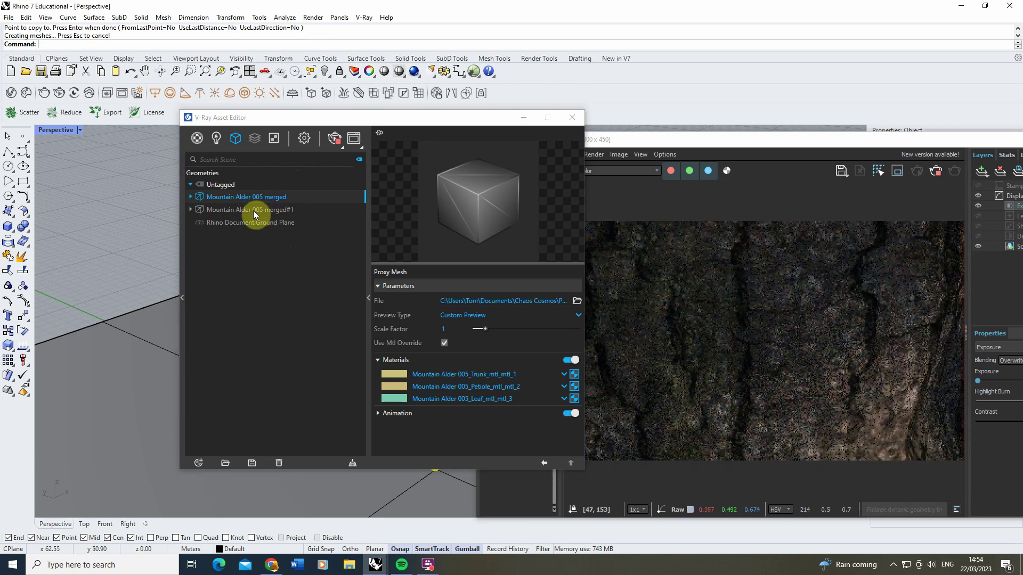
click(267, 211)
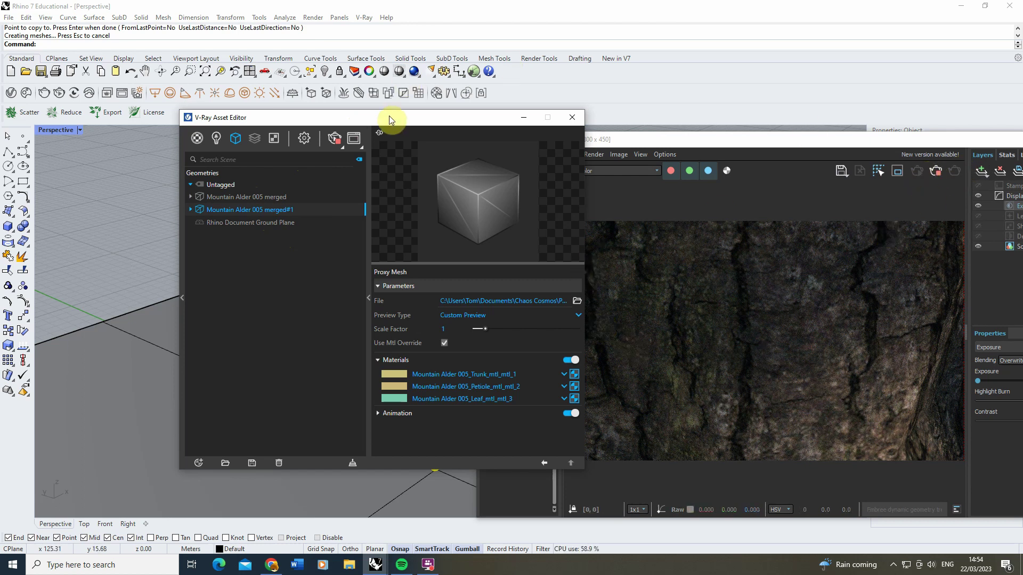
Minimize the render window and move the asset editor aside so both trees are clear in the viewport
drag(391, 120, 238, 133)
drag(929, 140, 829, 139)
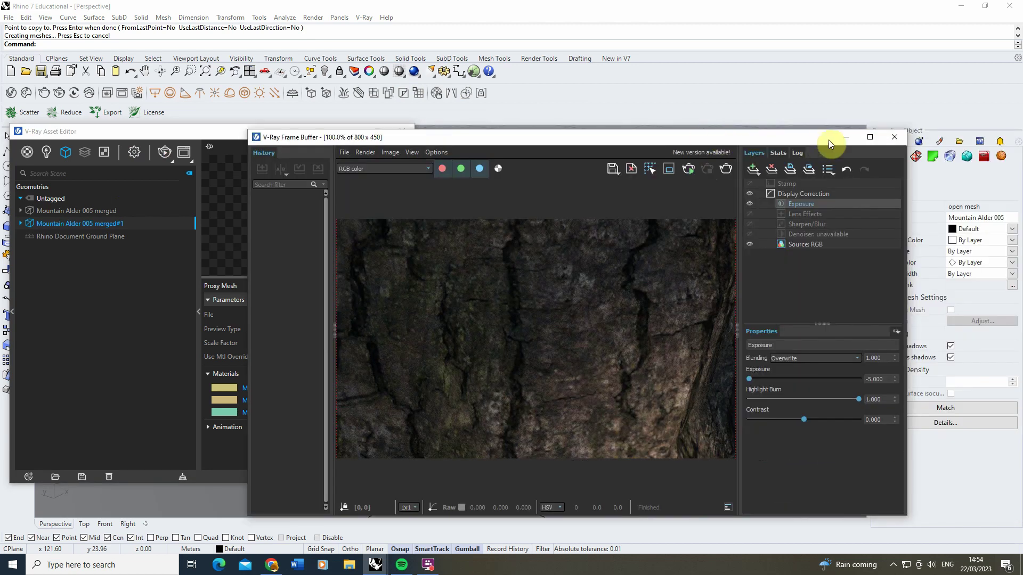
click(845, 137)
drag(264, 136, 798, 133)
scroll(174, 278, down, 2)
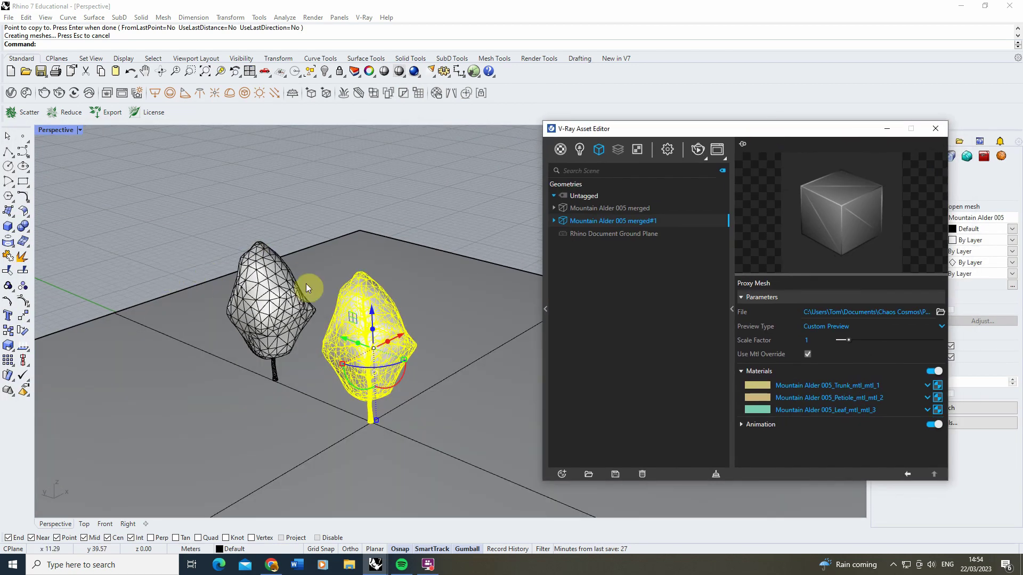
Move the original tree along the Y axis to just beyond its copy and deselect it
click(445, 201)
click(389, 343)
drag(353, 345, 183, 288)
click(322, 181)
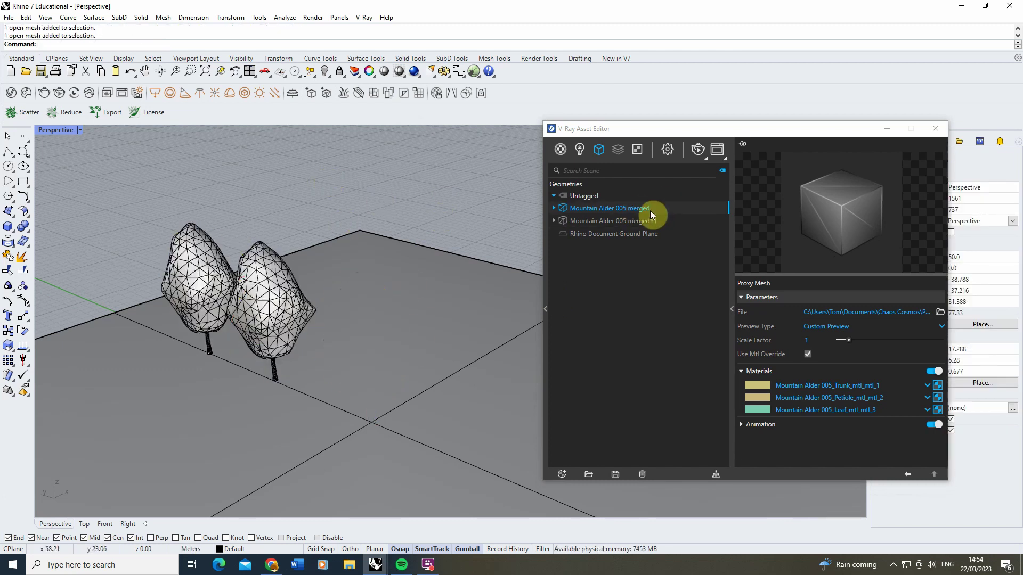
Select the scene objects that belong to the duplicated tree asset and look for them in the viewport
click(610, 222)
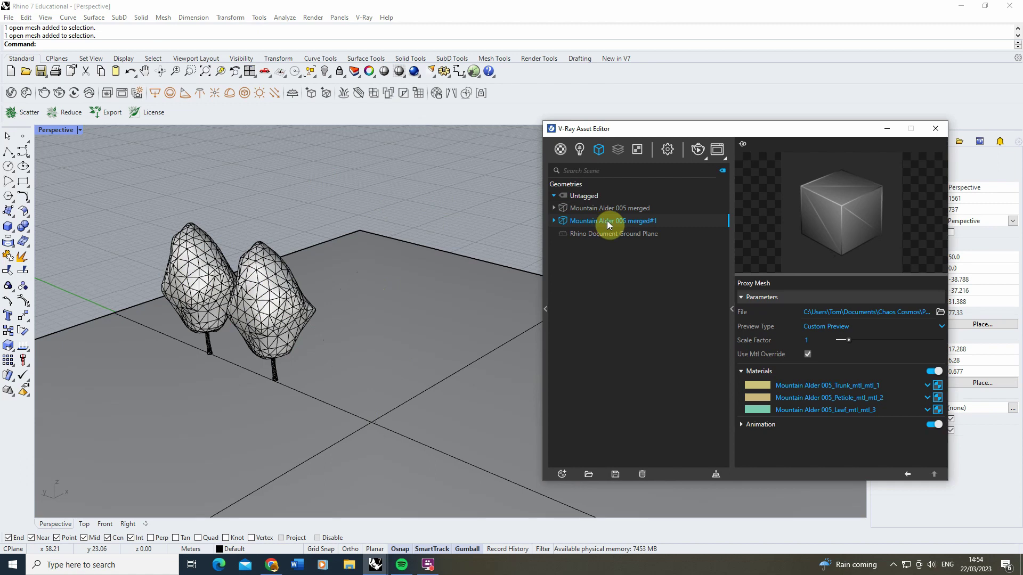
right_click(609, 224)
click(635, 229)
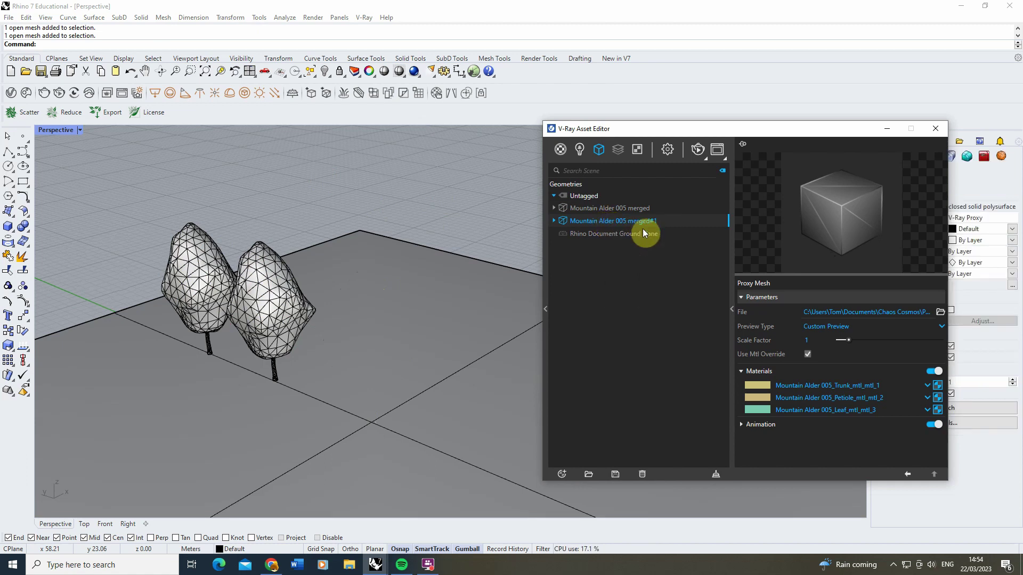
scroll(375, 424, up, 5)
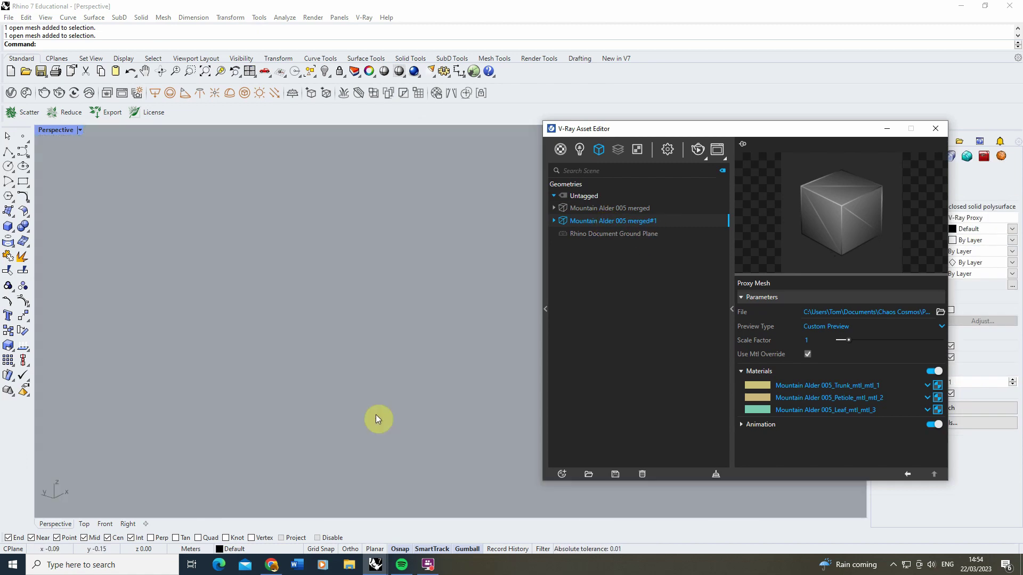
scroll(341, 369, down, 4)
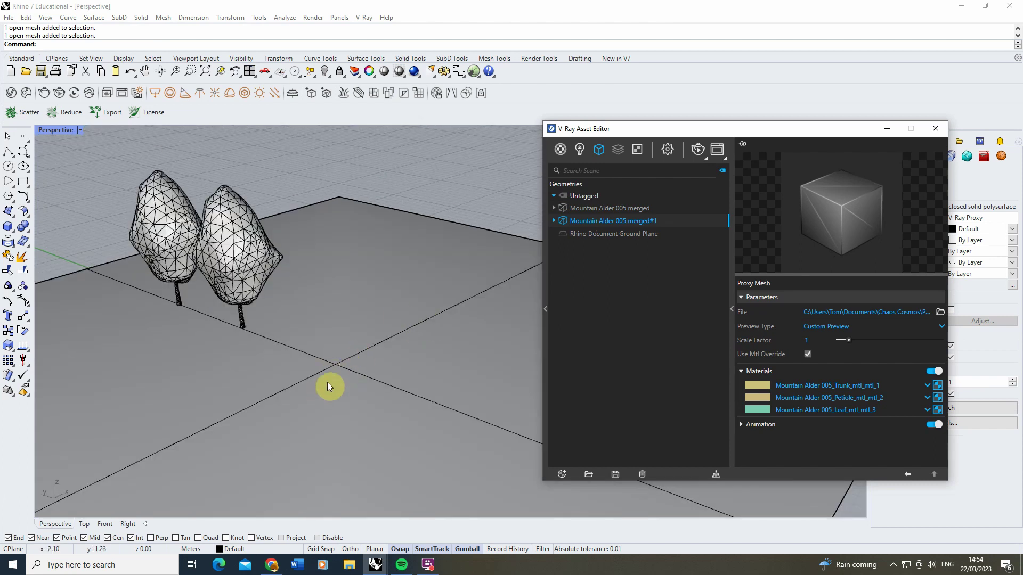
Set the duplicated tree asset's preview type to Proxy Preview
drag(767, 132, 727, 129)
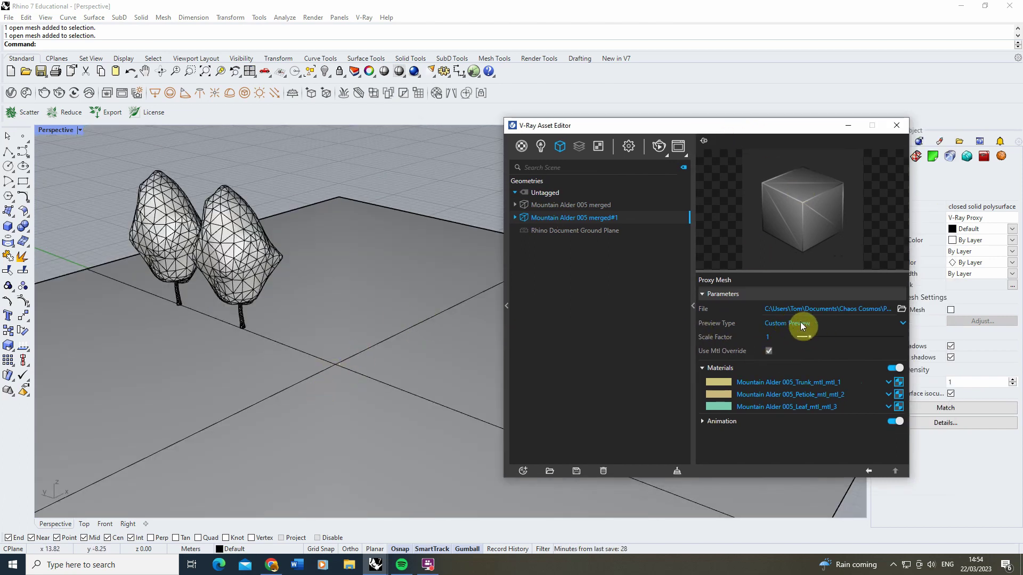
click(793, 323)
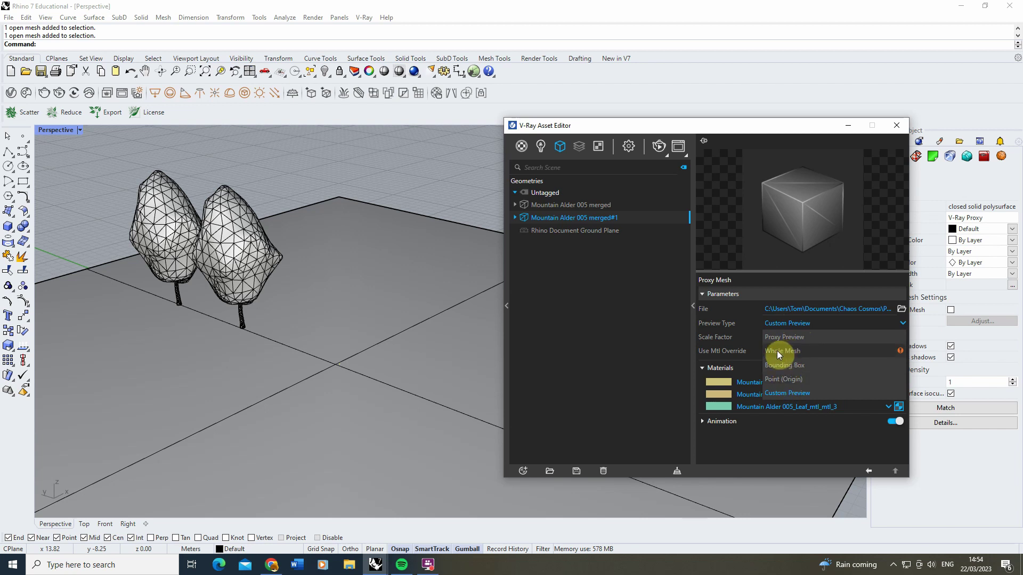
click(796, 338)
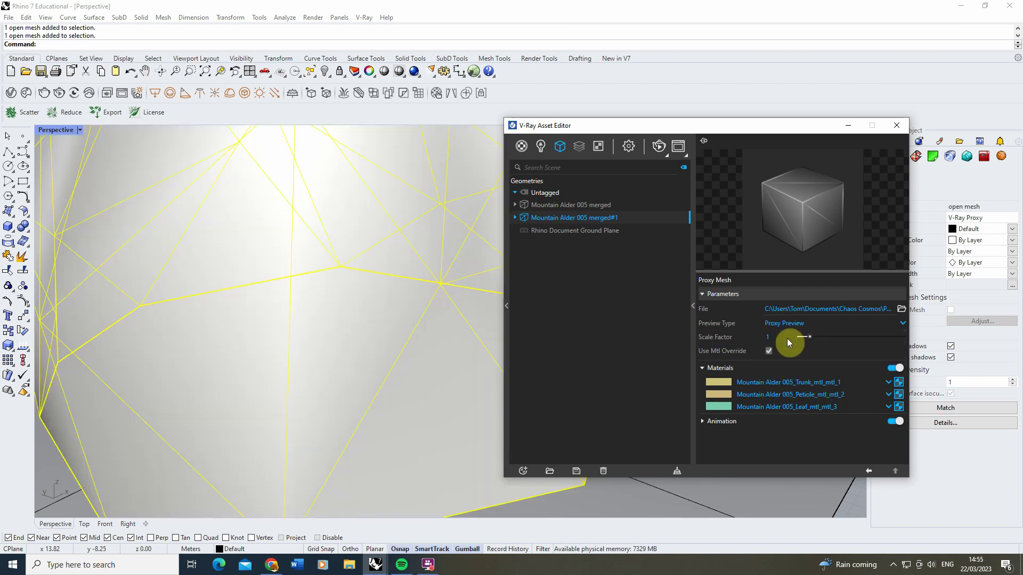
Scale the oversized duplicate tree in 3-D by a factor of 0.01 from the base of its trunk
scroll(296, 377, down, 8)
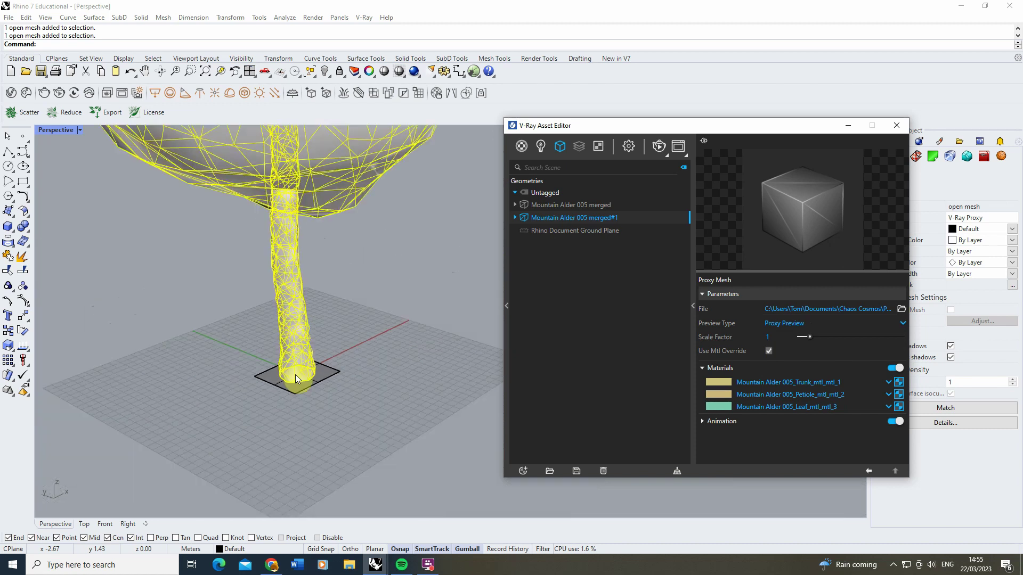
scroll(297, 378, up, 4)
scroll(296, 378, down, 4)
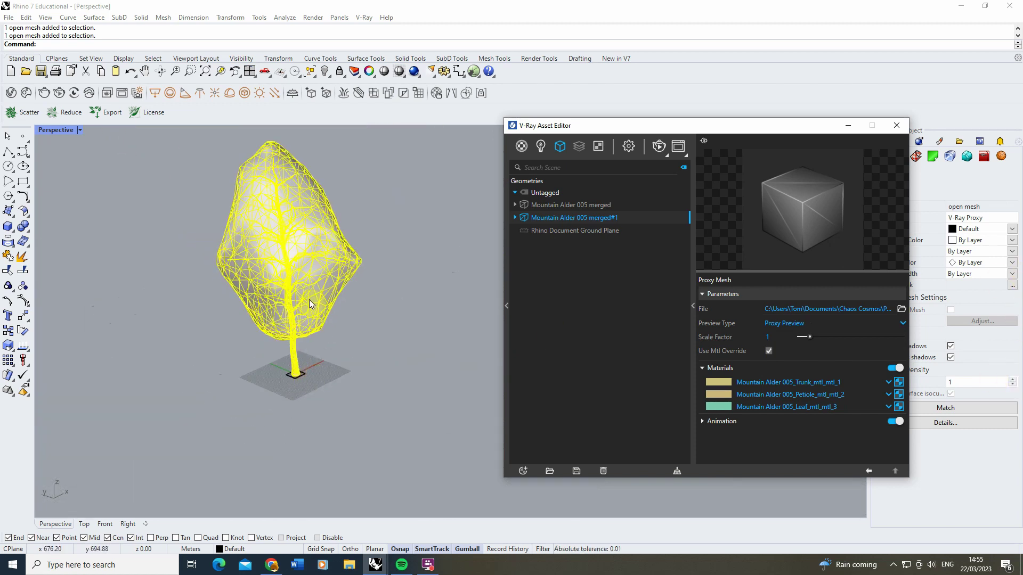
click(421, 247)
scroll(321, 346, up, 3)
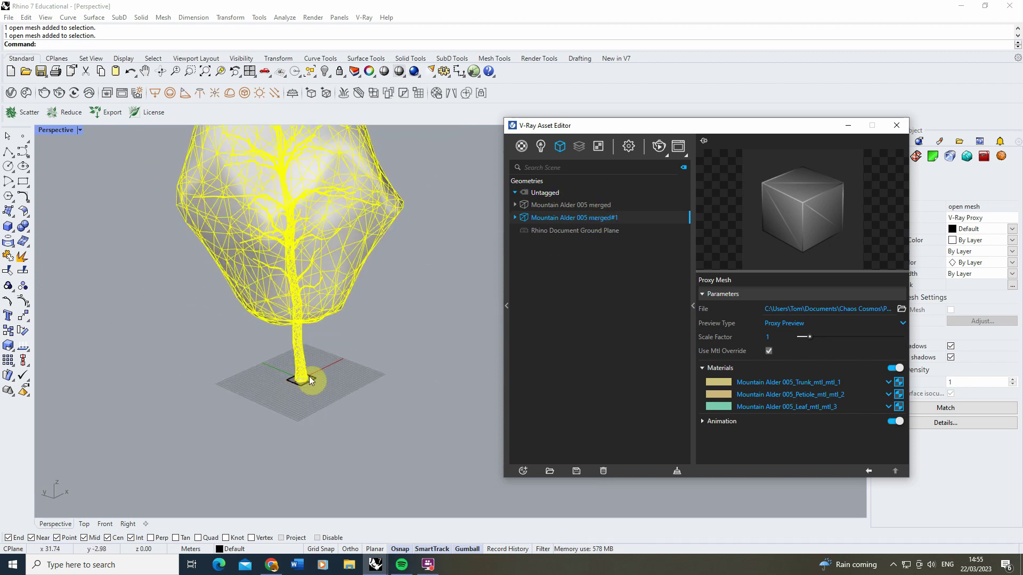
scroll(309, 376, up, 5)
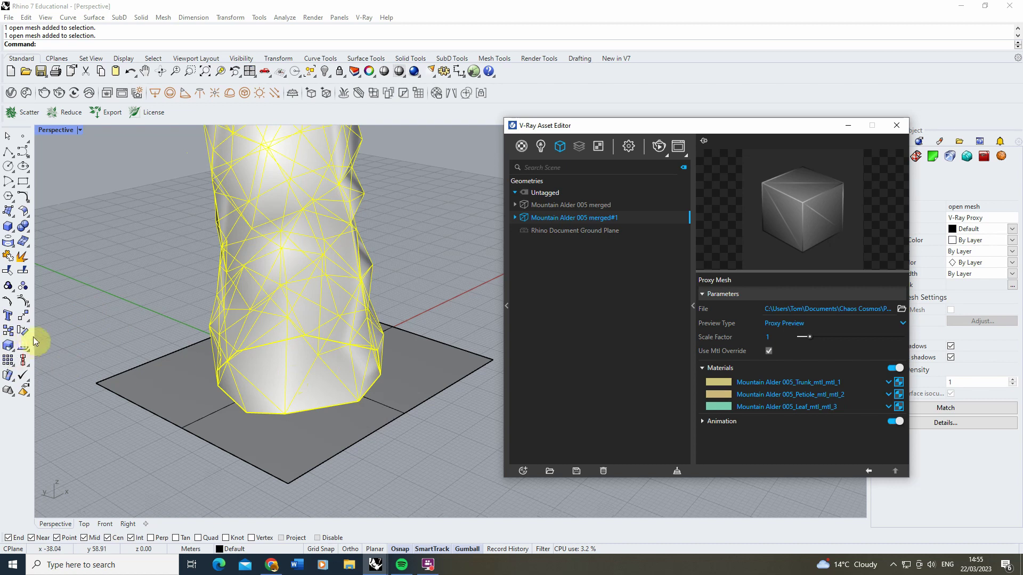
click(11, 347)
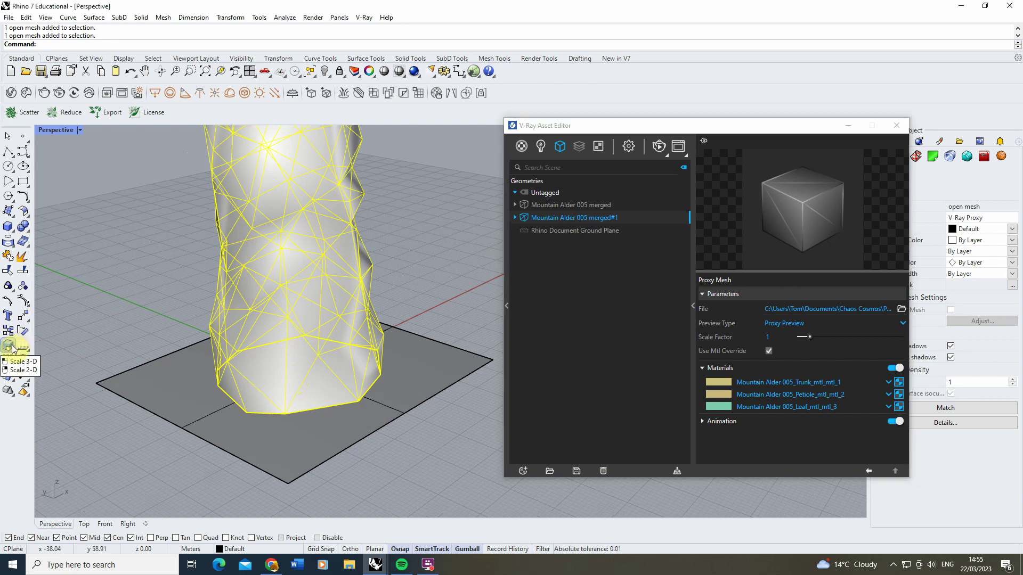
click(301, 377)
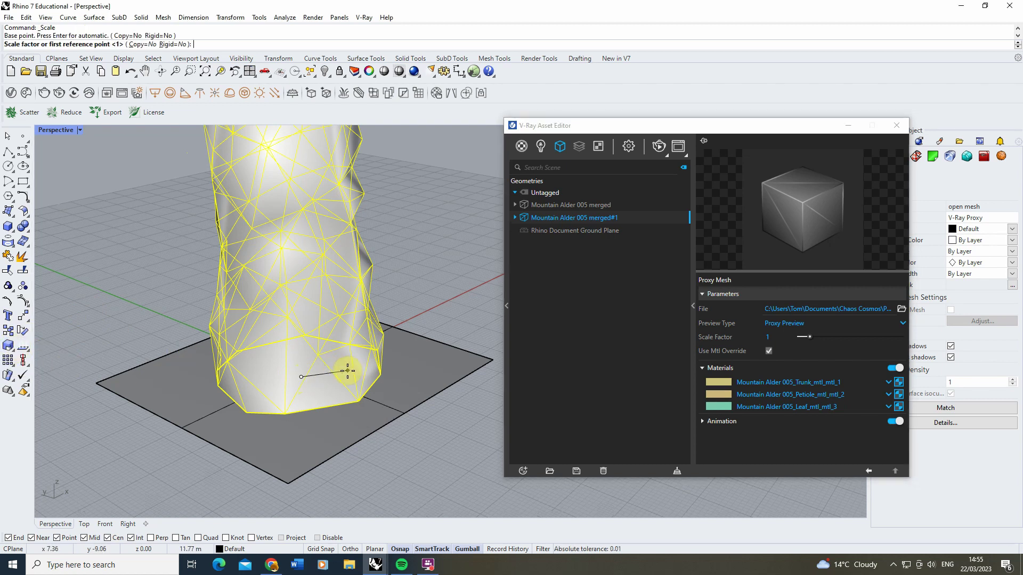
text(0)
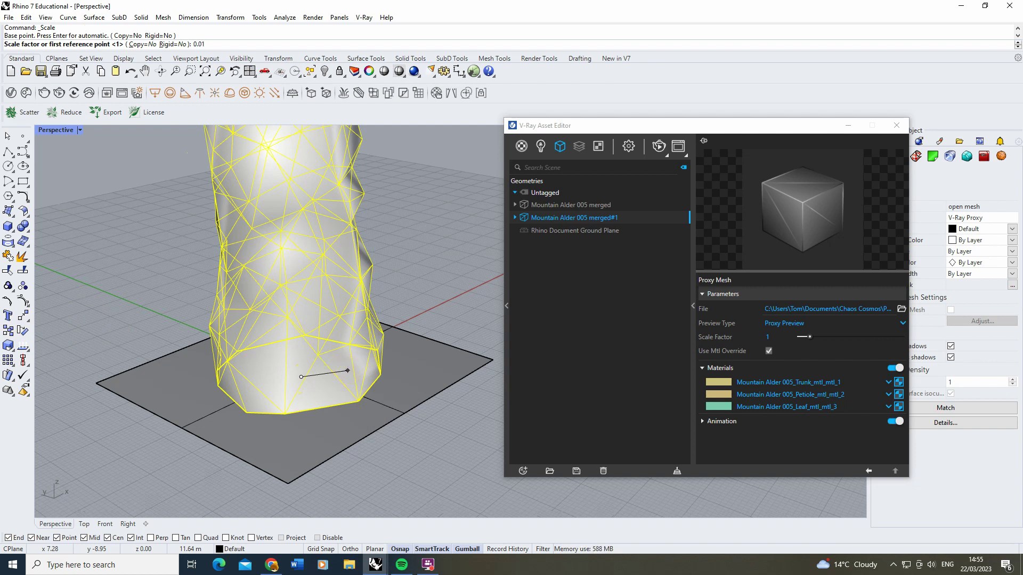
text(.01)
key(Return)
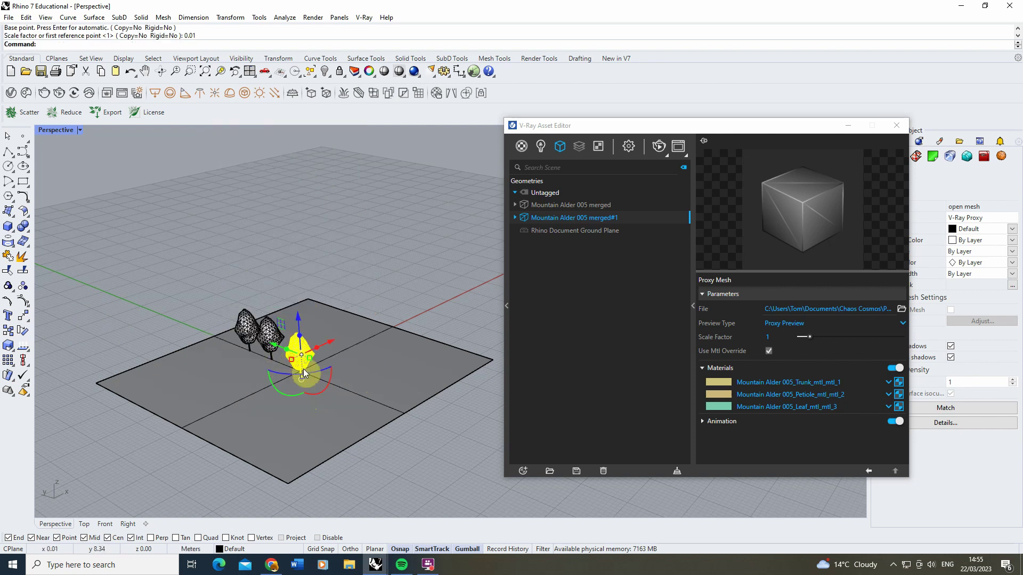
Rename the duplicated tree asset Mountain Alder 005 merged_autumn
scroll(307, 322, up, 5)
click(334, 262)
click(325, 314)
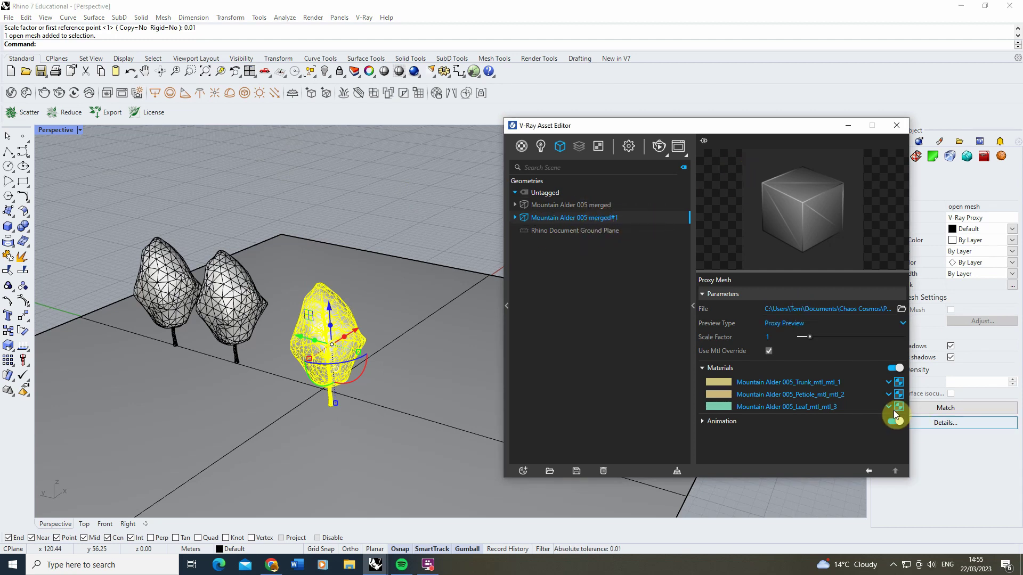
double_click(613, 217)
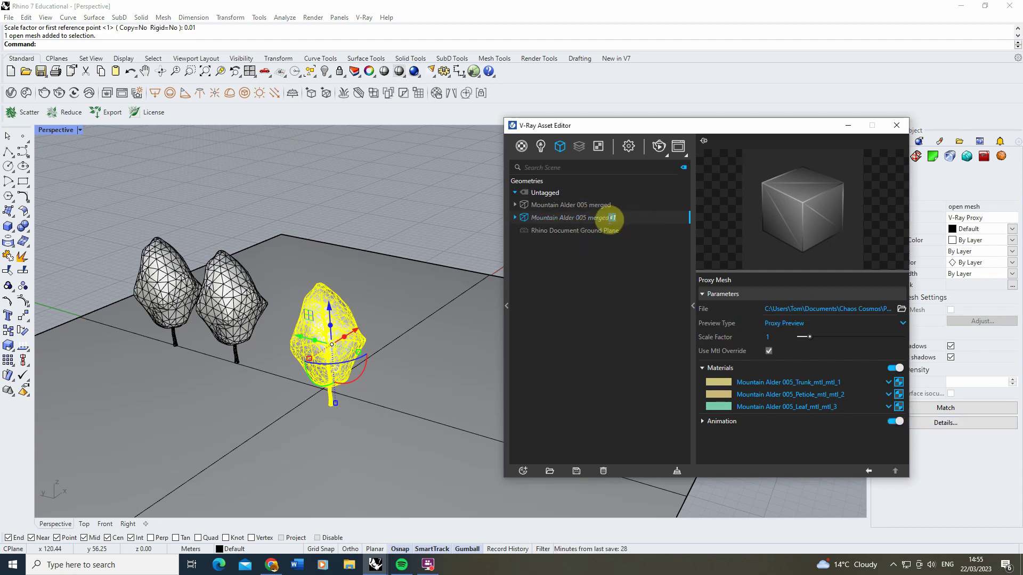
text(_autum)
click(401, 205)
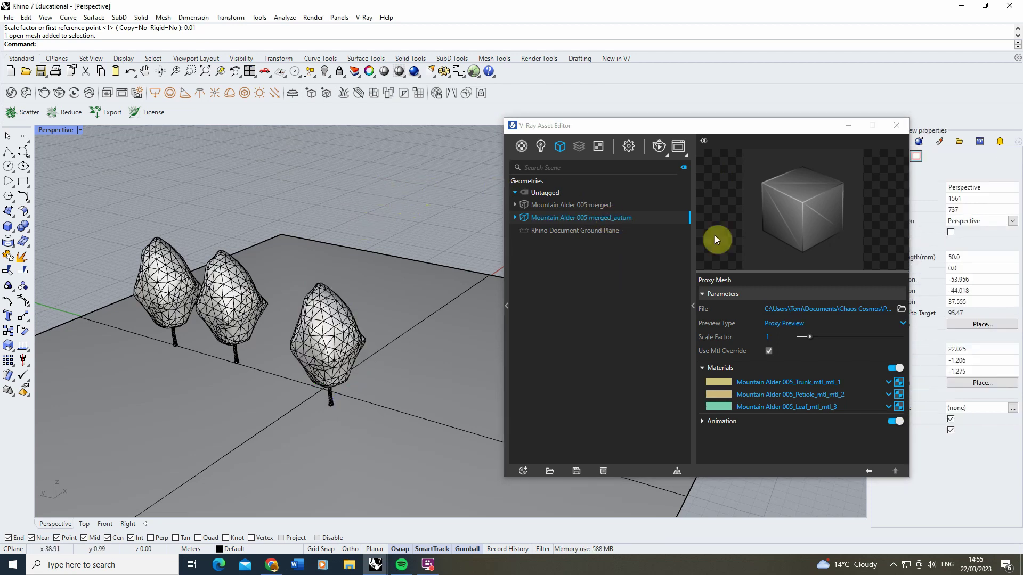
double_click(629, 219)
text(n)
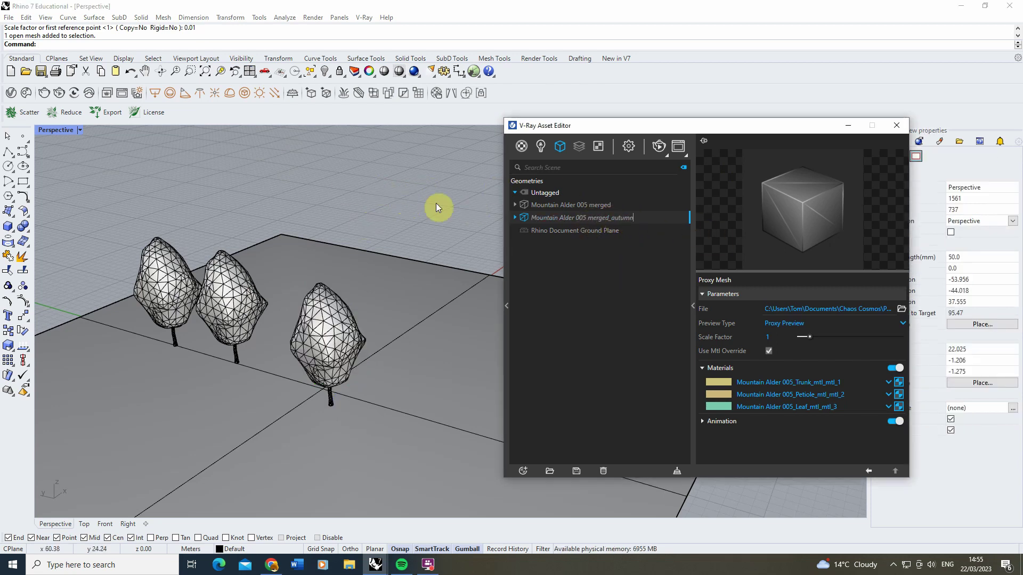
Start an interactive render of the three trees and move the render window clear of the asset settings
click(659, 146)
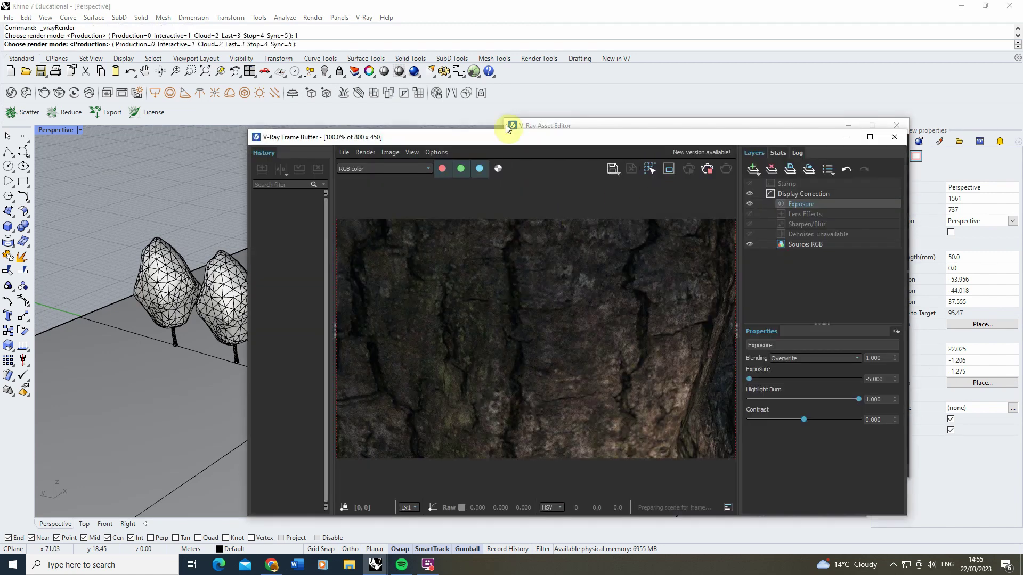
scroll(117, 274, up, 3)
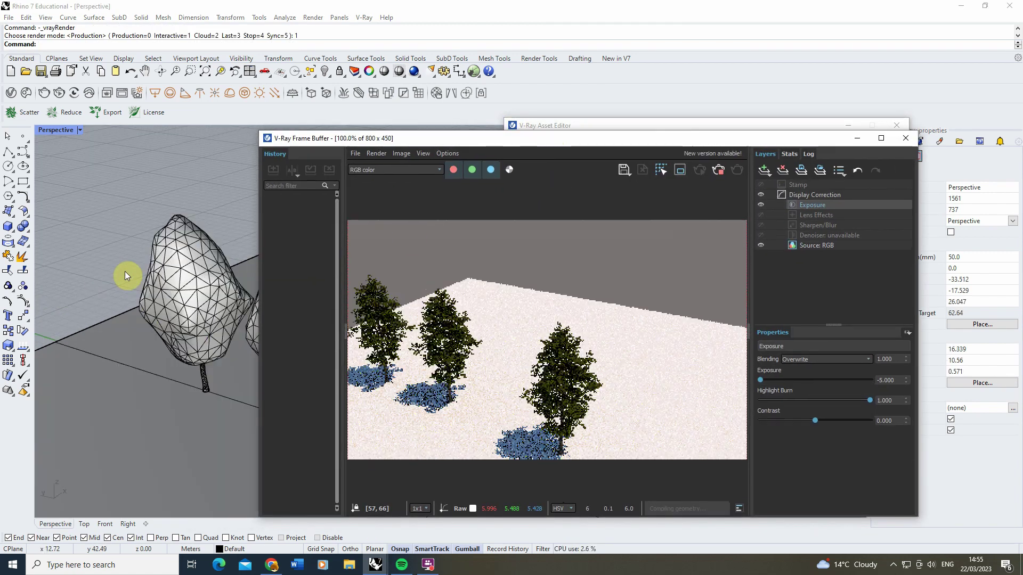
drag(597, 125, 644, 105)
drag(462, 137, 235, 119)
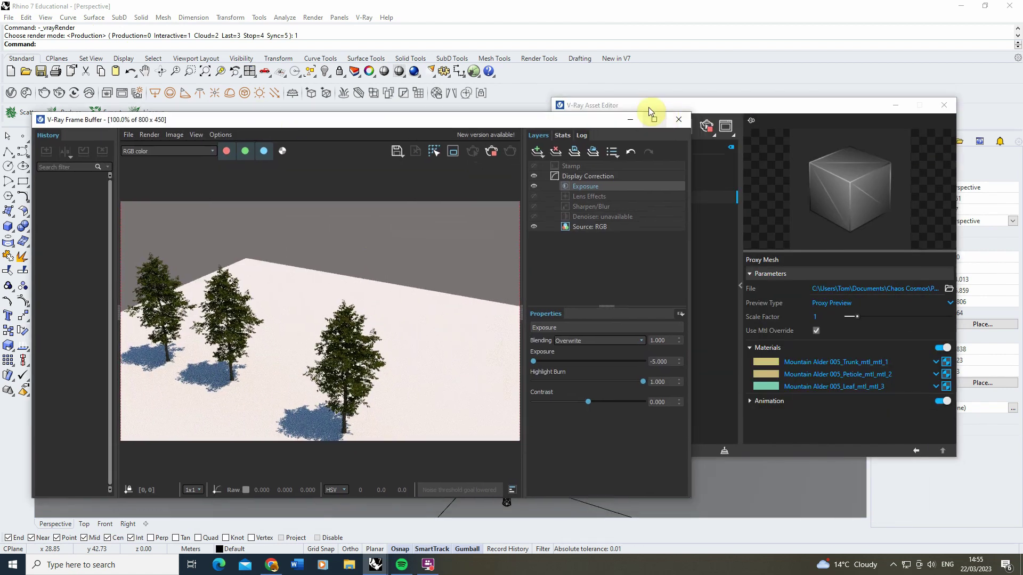
Assign Mountain Alder 005_Leaf_mtl_mtl_3_autumn as the leaf material of the autumn tree asset
drag(648, 107, 611, 112)
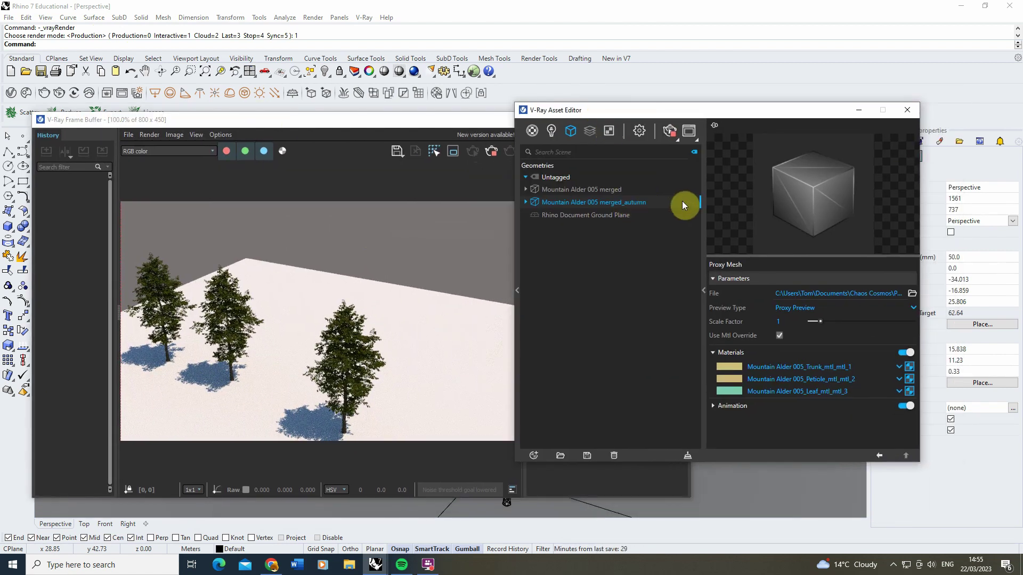
click(843, 391)
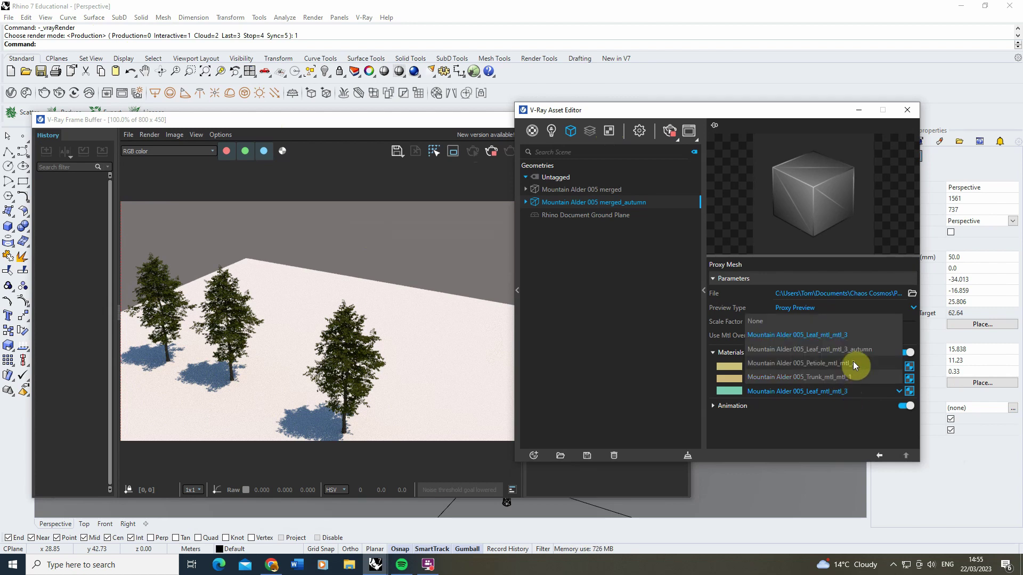
click(862, 350)
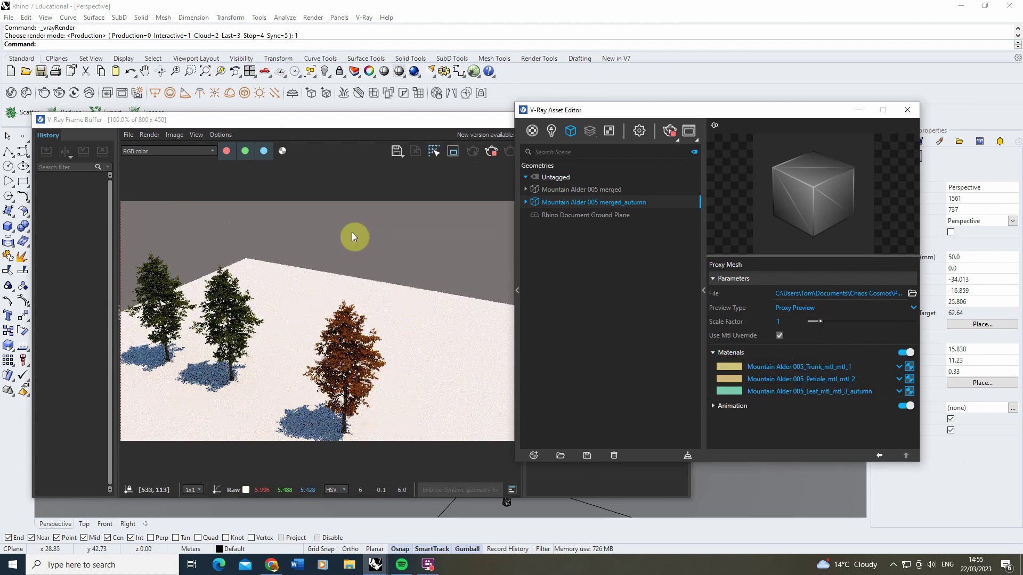
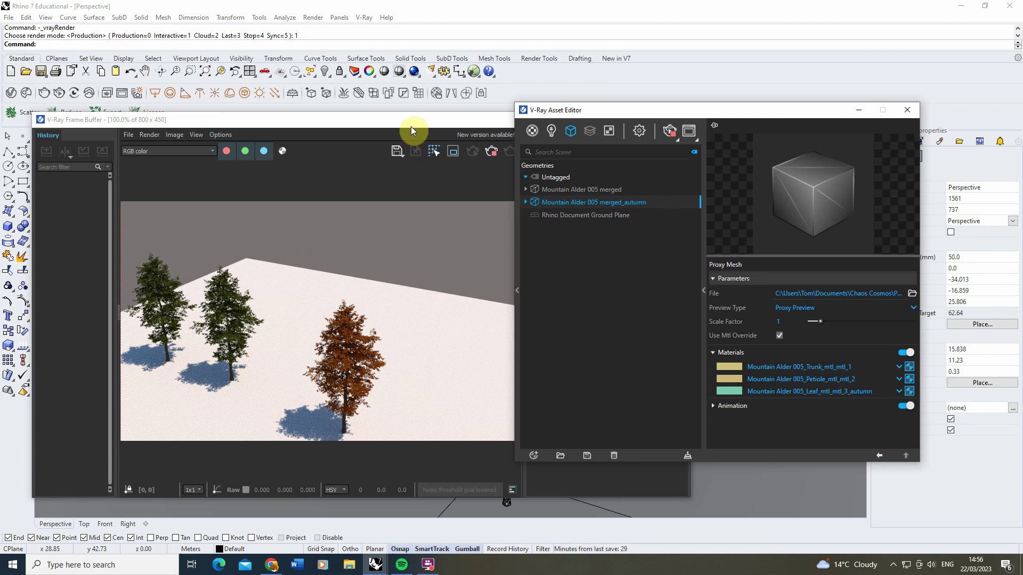
Examine the autumn tree up close in the live render, with the render and asset windows side by side
mouse_move(411, 126)
mouse_down()
mouse_move(403, 118)
mouse_move(401, 127)
mouse_up()
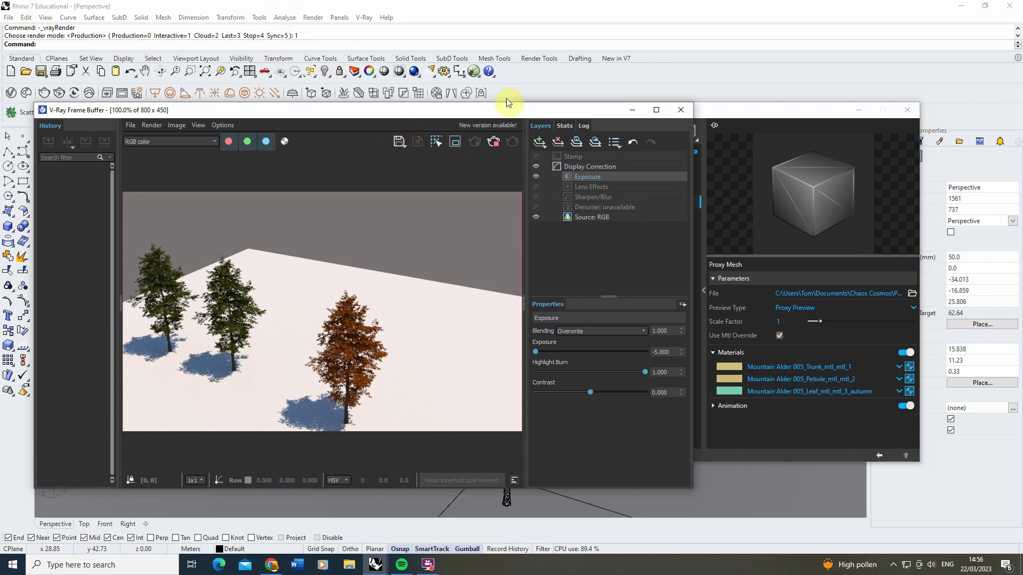
drag(449, 113, 659, 72)
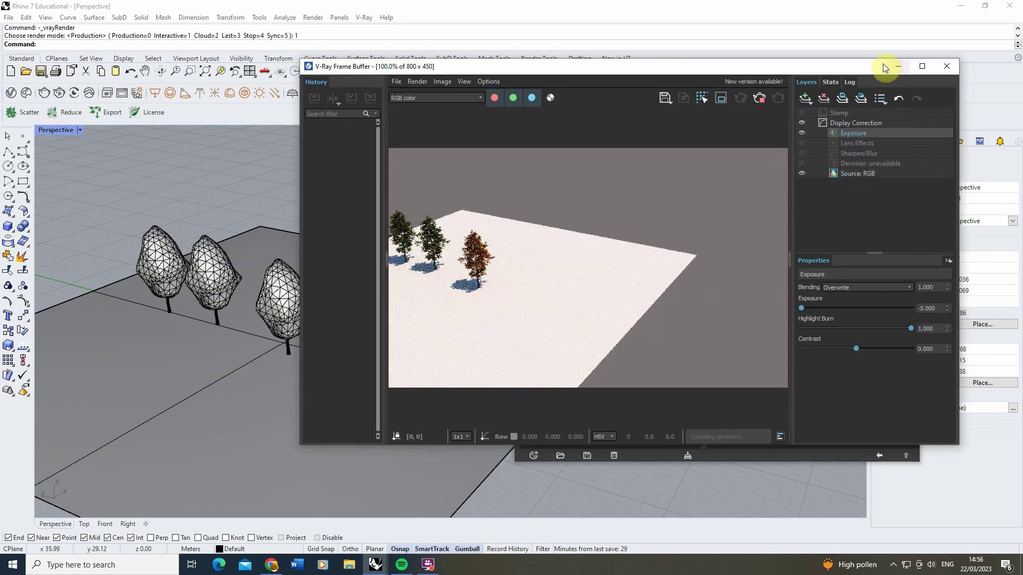
click(898, 66)
scroll(276, 288, up, 5)
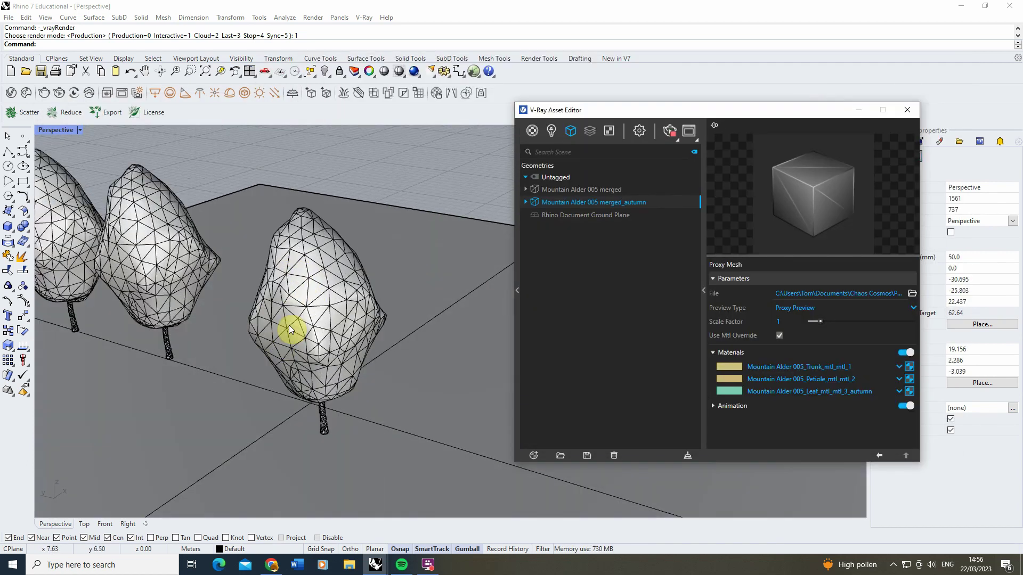
scroll(289, 325, up, 3)
click(122, 93)
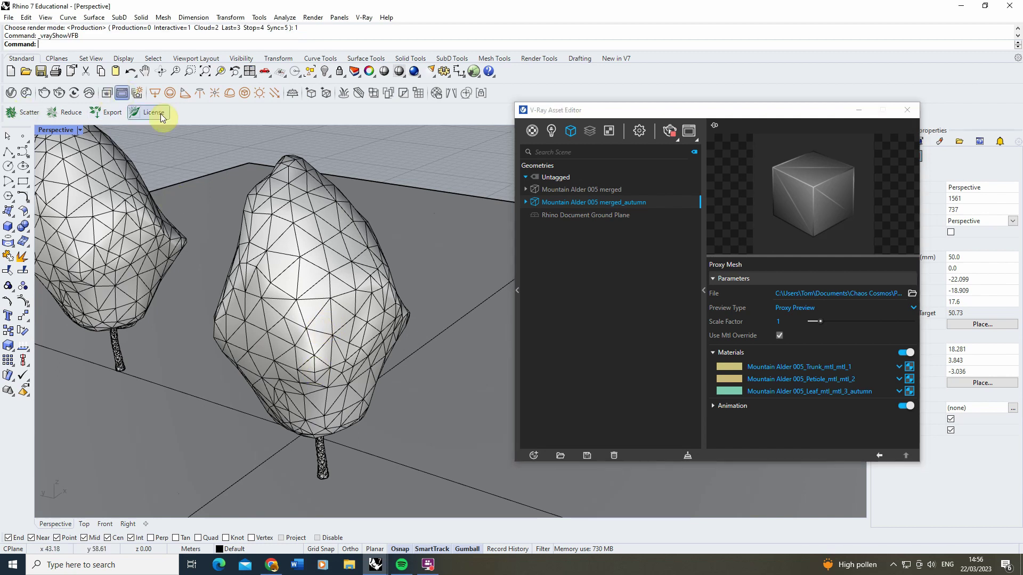
drag(520, 72, 235, 103)
click(631, 112)
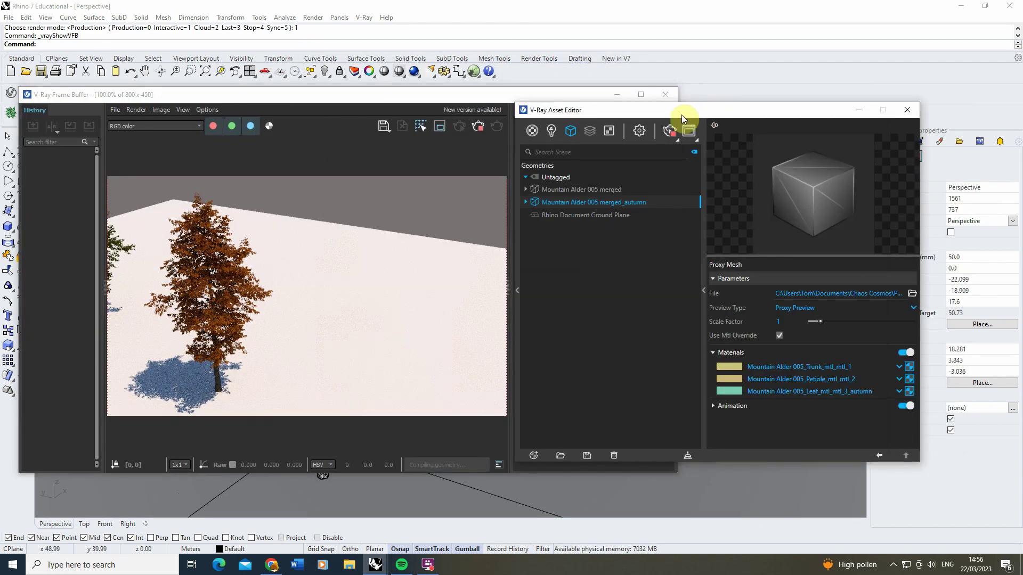
drag(682, 114, 617, 109)
Inspect the opacity bitmap of the Mountain Alder 005_Leaf_mtl_mtl_3_autumn material
click(473, 126)
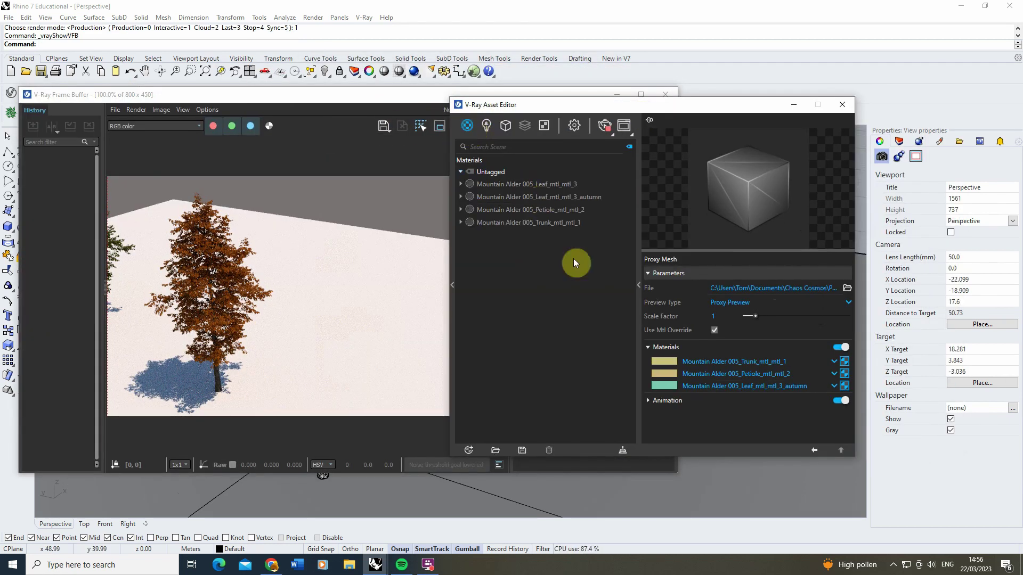
click(571, 197)
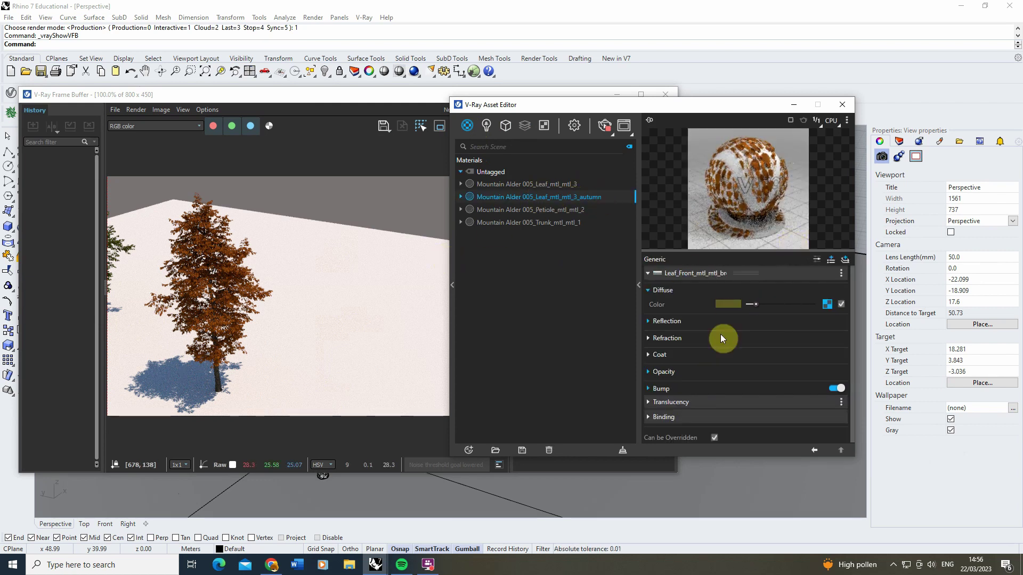
click(673, 372)
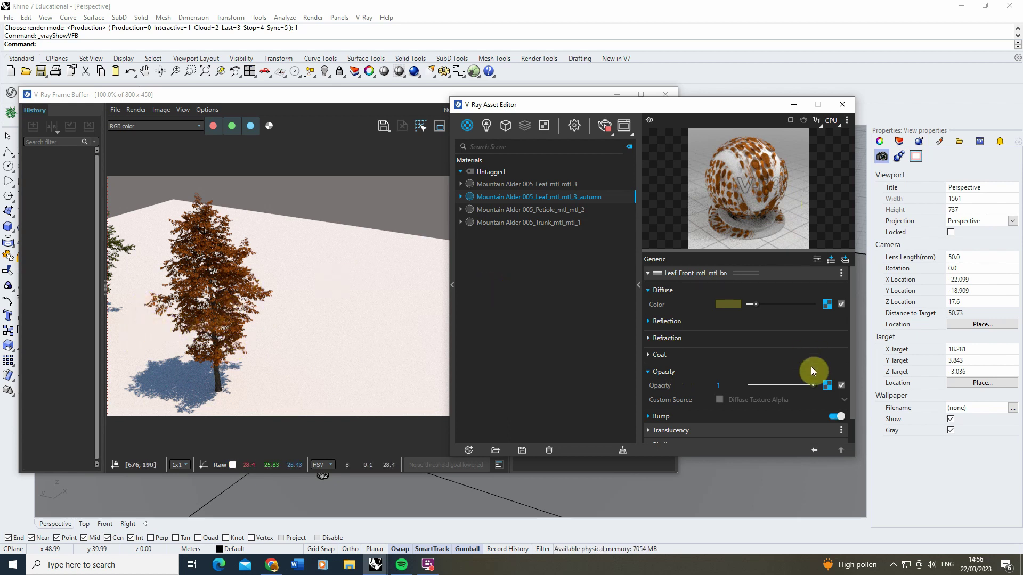
click(827, 385)
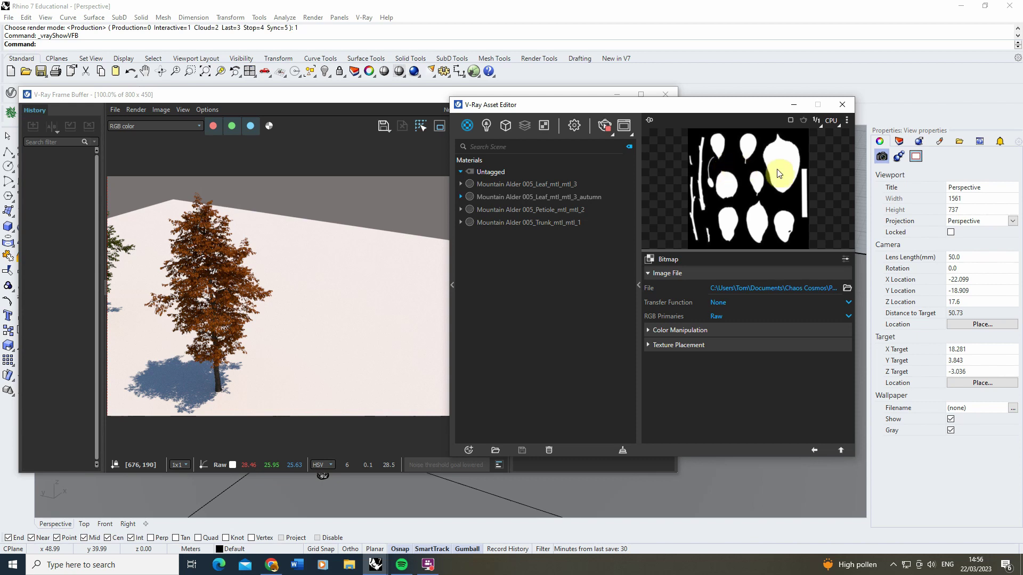
click(814, 451)
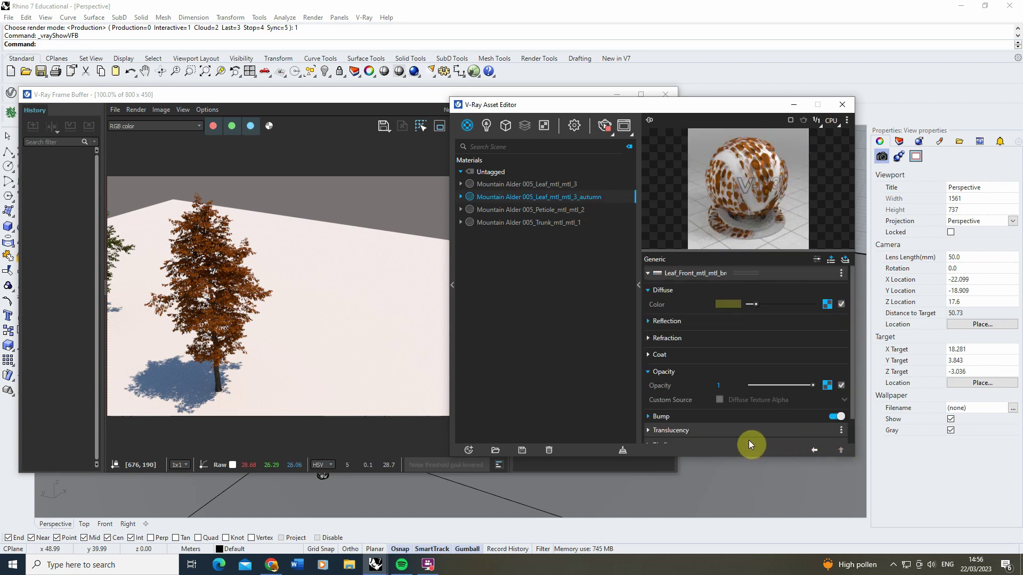
Clear the autumn leaf material's opacity bitmap and put a black Color texture in its place
click(827, 384)
right_click(828, 385)
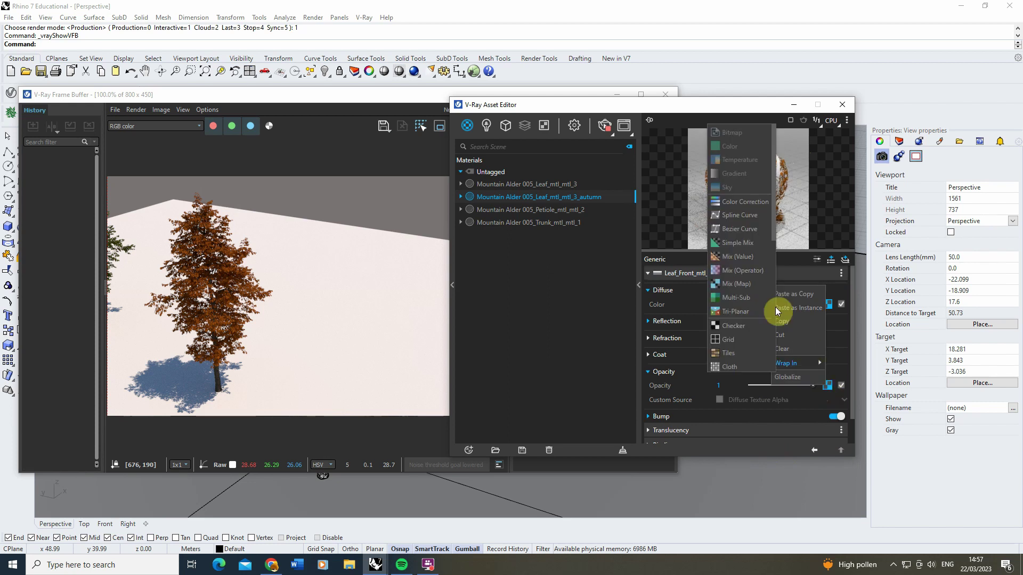
click(791, 350)
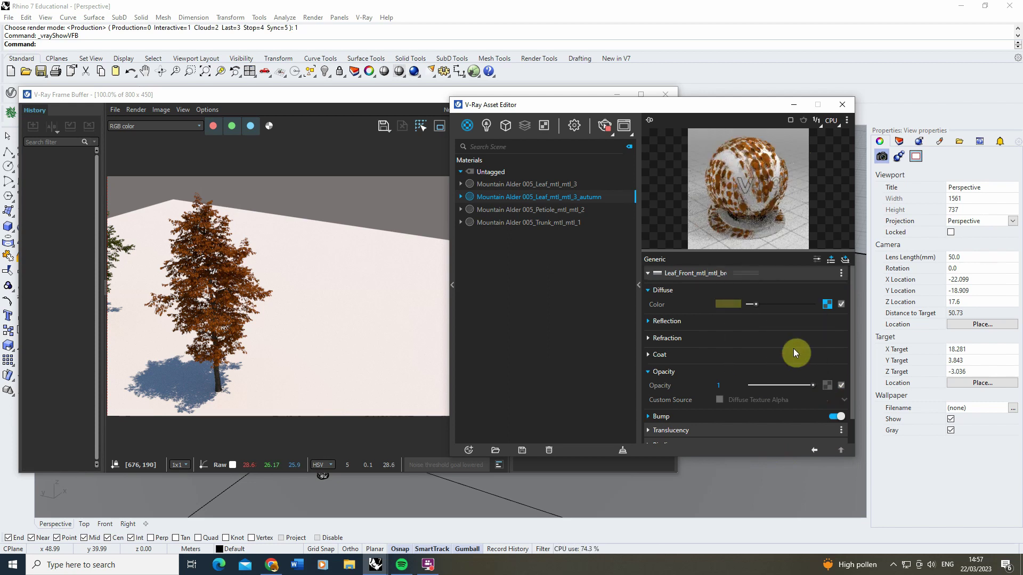
click(826, 386)
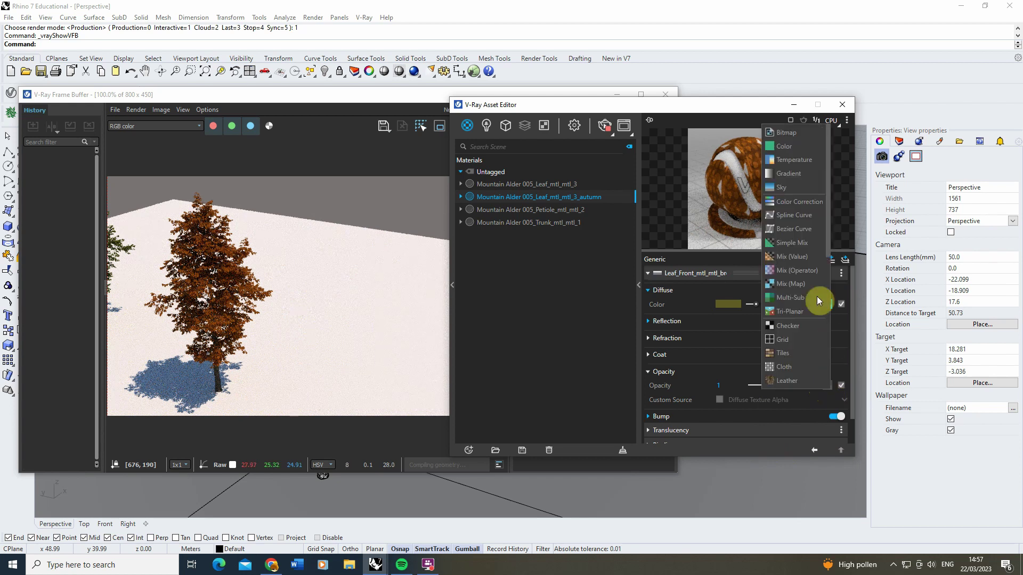
click(785, 149)
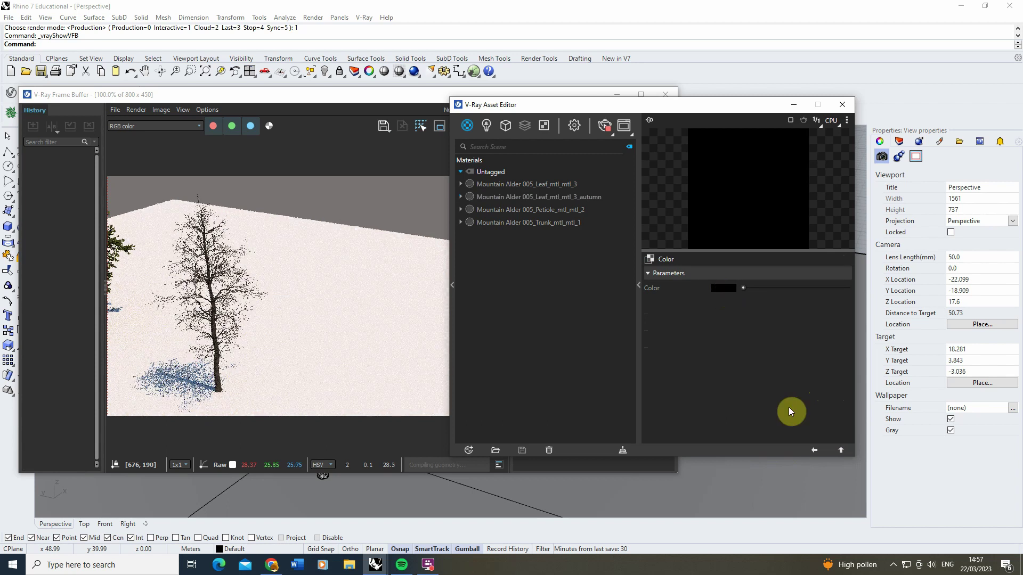
click(815, 451)
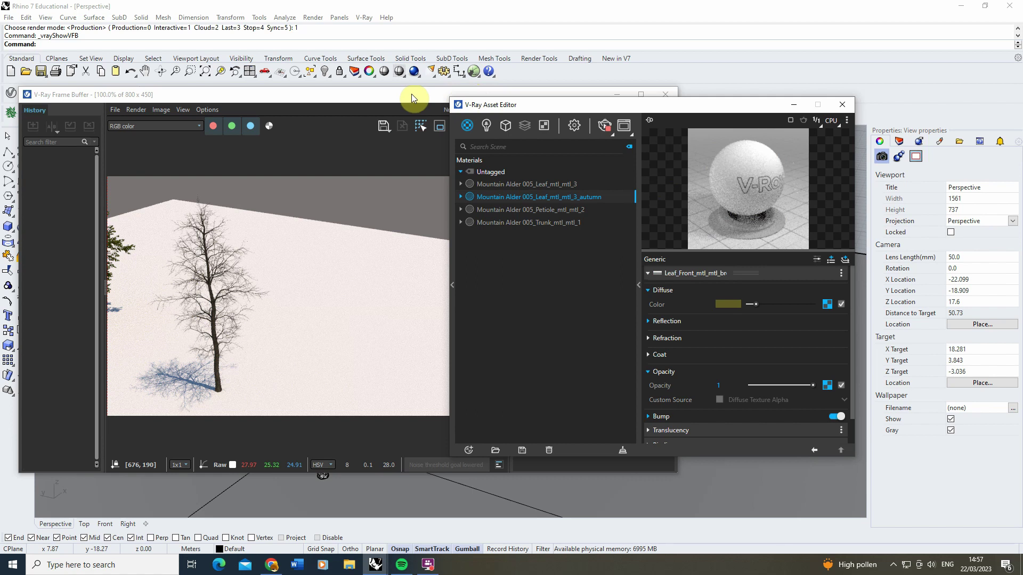
Examine the branches of the autumn tree up close in the live render and return to the wider view
drag(397, 94, 696, 104)
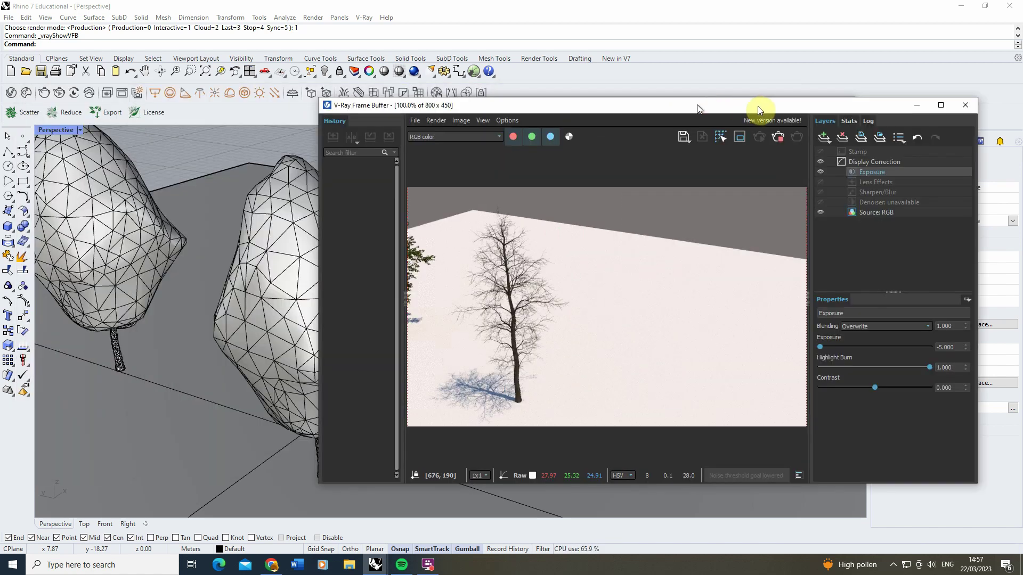
scroll(274, 320, up, 8)
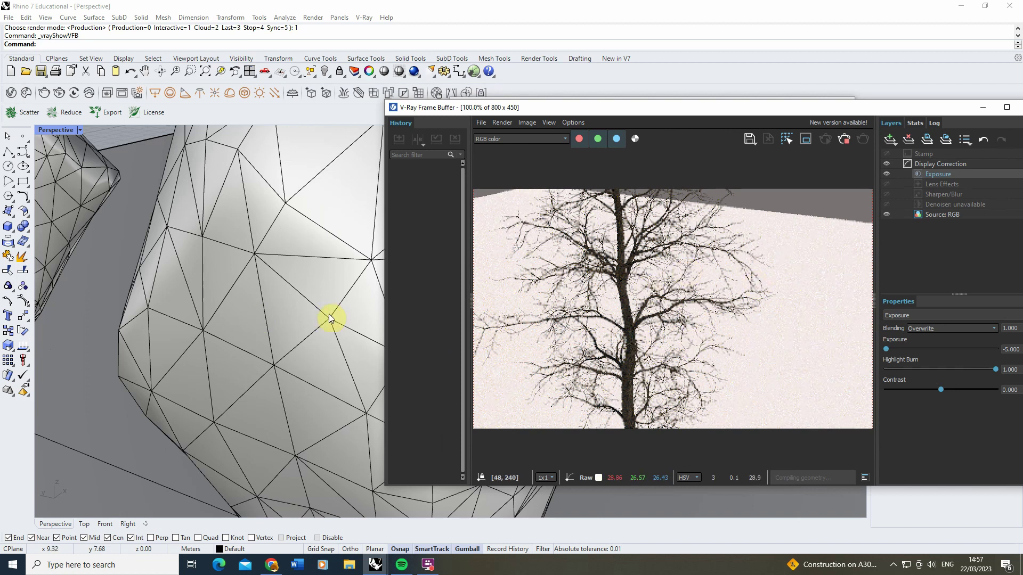
scroll(329, 319, down, 8)
drag(740, 114, 388, 109)
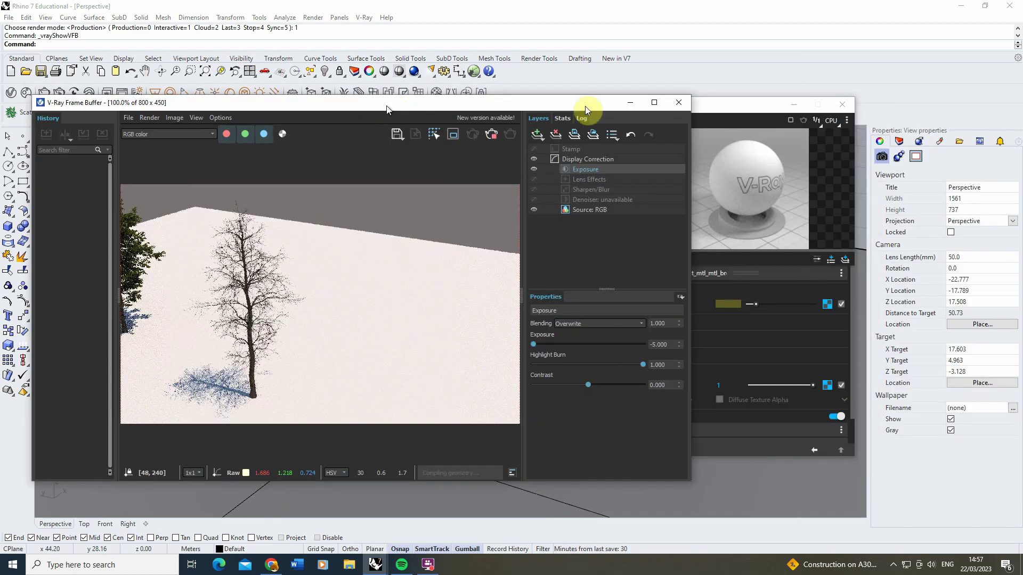
drag(744, 107, 771, 107)
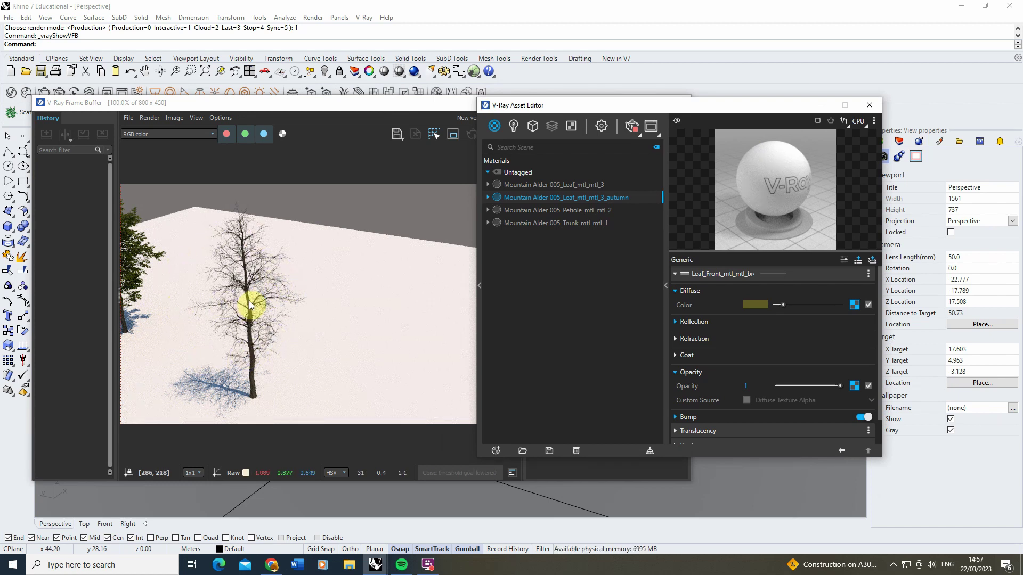
Try white in the autumn leaf material's opacity Color texture and return it to black
click(855, 385)
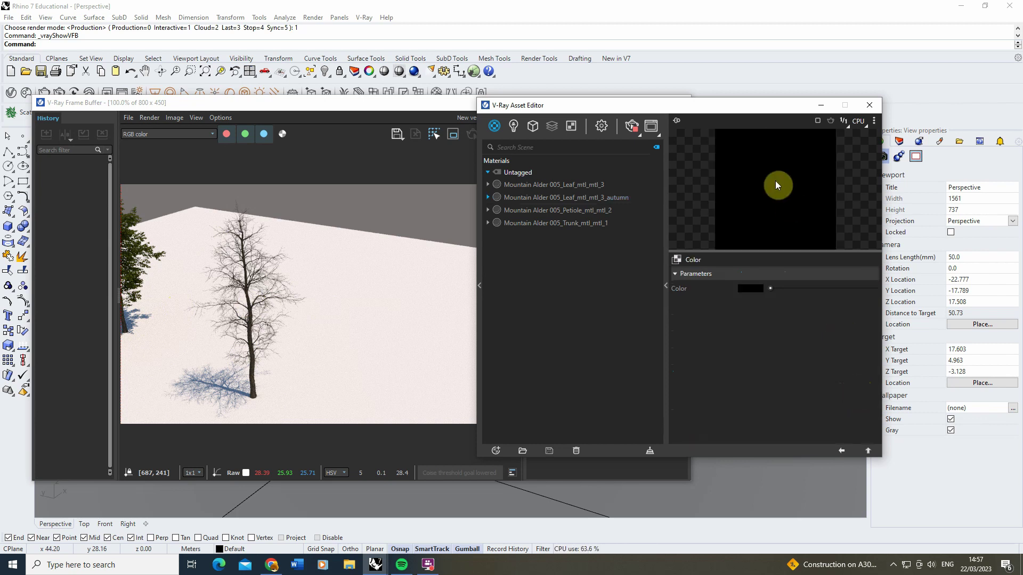
click(843, 452)
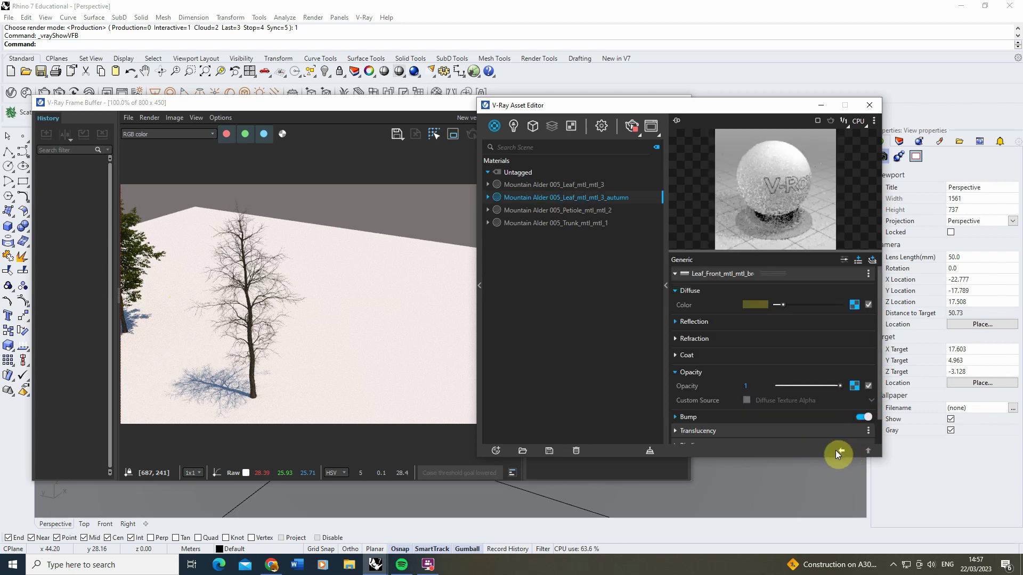
click(854, 386)
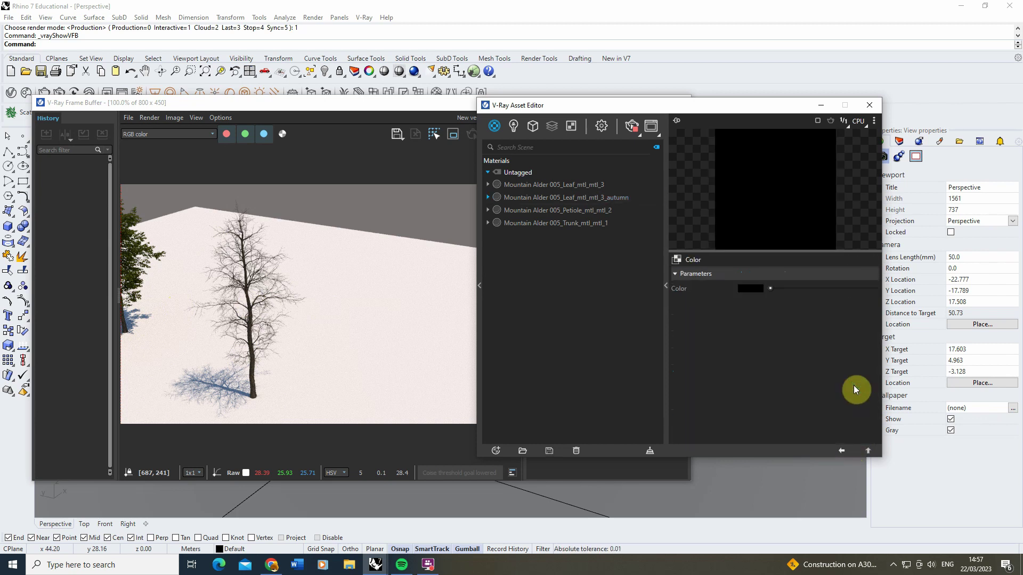
drag(769, 287, 874, 289)
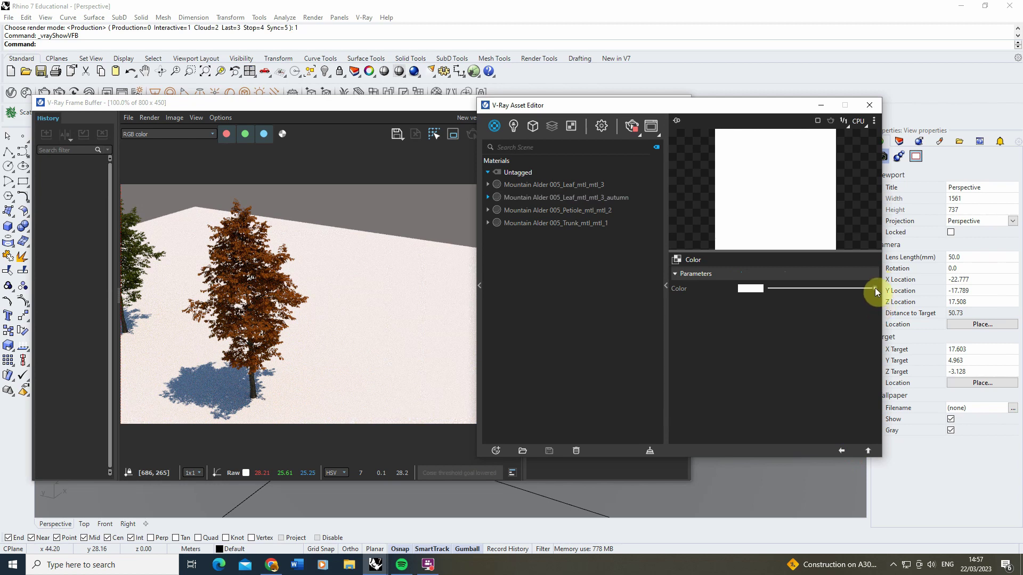
drag(875, 287, 625, 284)
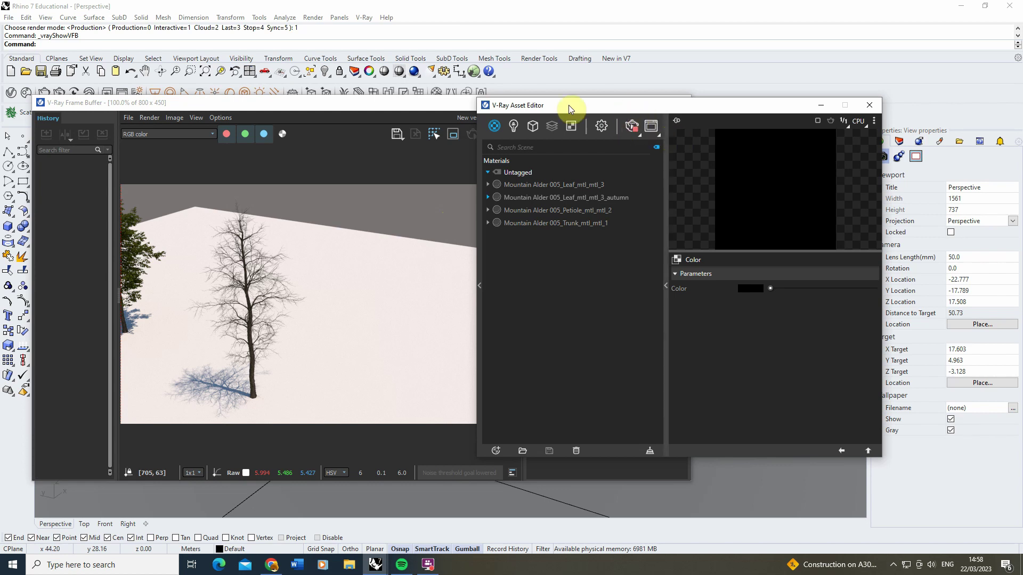
Stop the live render and minimize the frame buffer and asset editor to clear the viewport
click(632, 126)
click(436, 104)
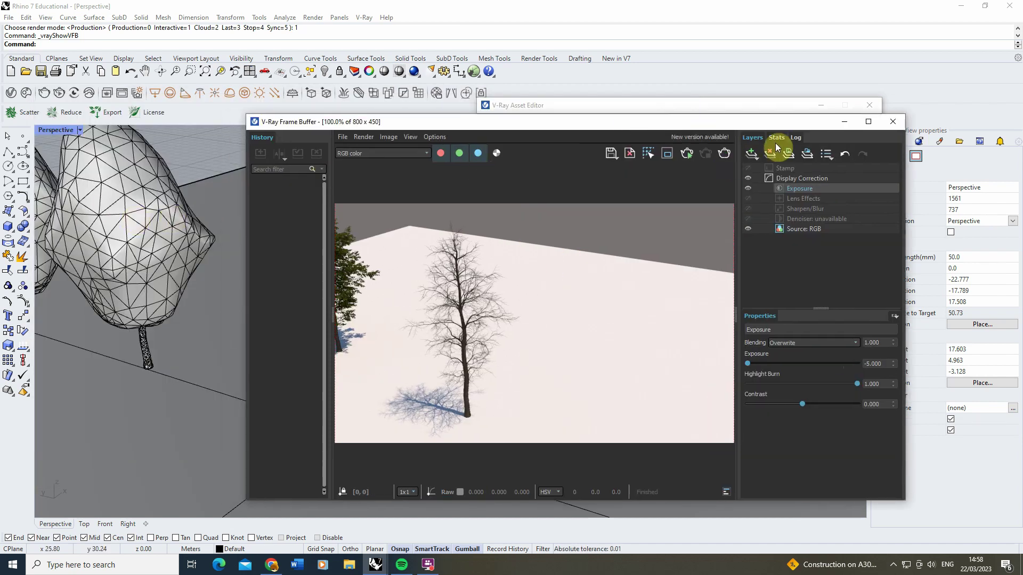
click(848, 123)
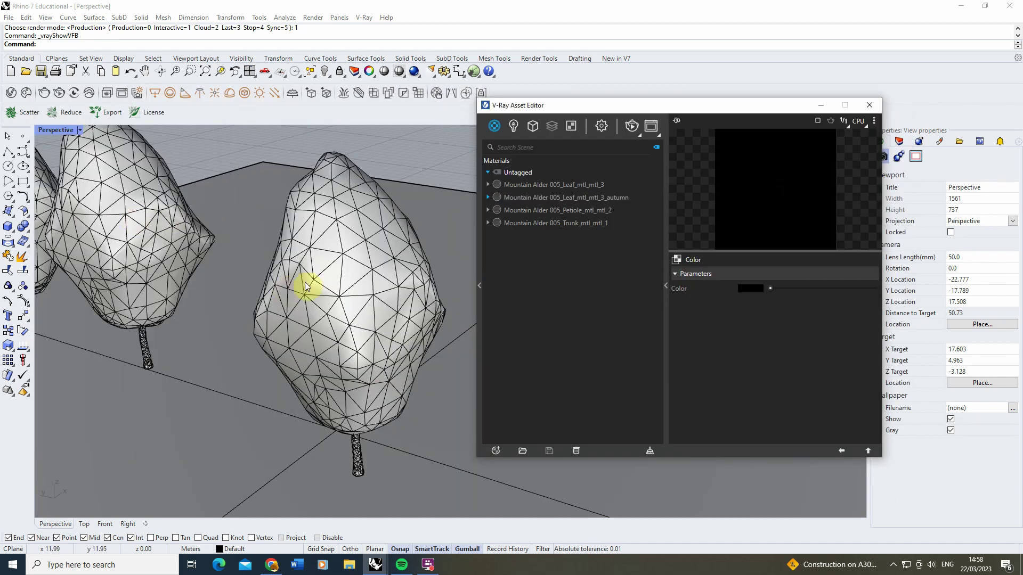
click(826, 108)
Delete the leftmost of the three trees on the ground plane
click(251, 289)
click(113, 260)
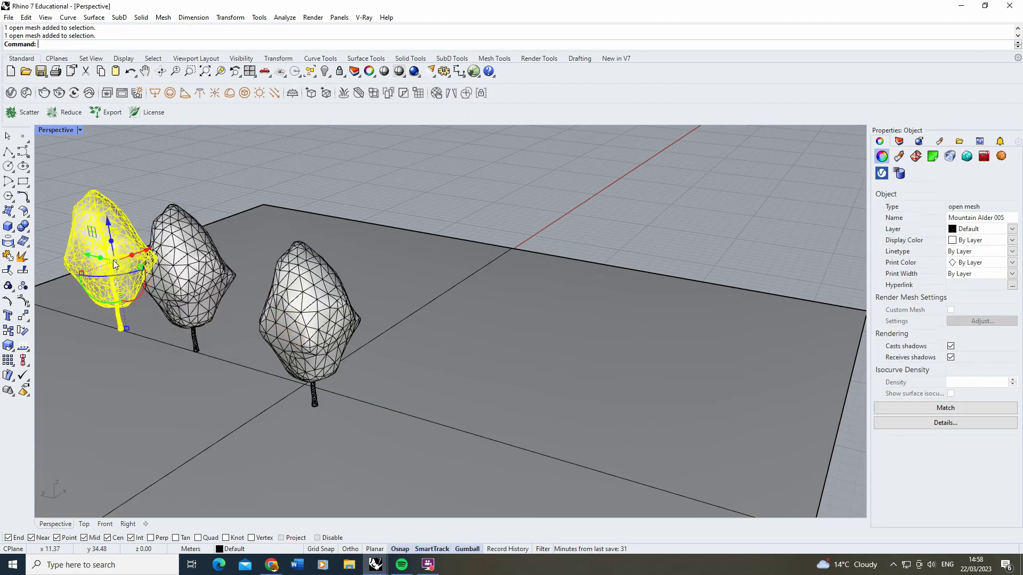
key(Delete)
Enable Vertex snapping and move the green tree onto the autumn tree, matching the same vertex at the base of their trunks
click(167, 289)
scroll(209, 358, up, 5)
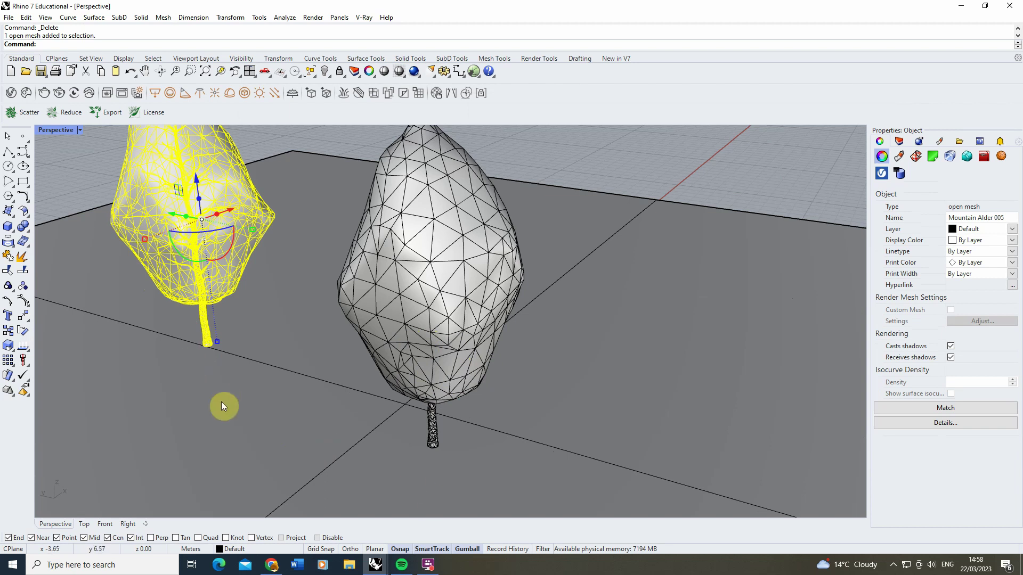
click(24, 329)
click(252, 538)
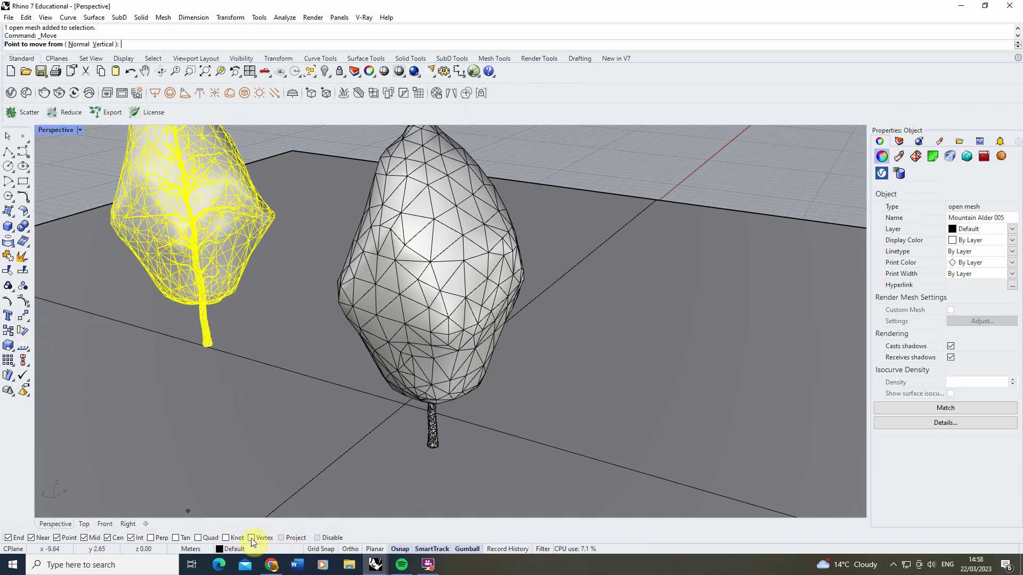
scroll(205, 347, up, 5)
scroll(205, 347, up, 3)
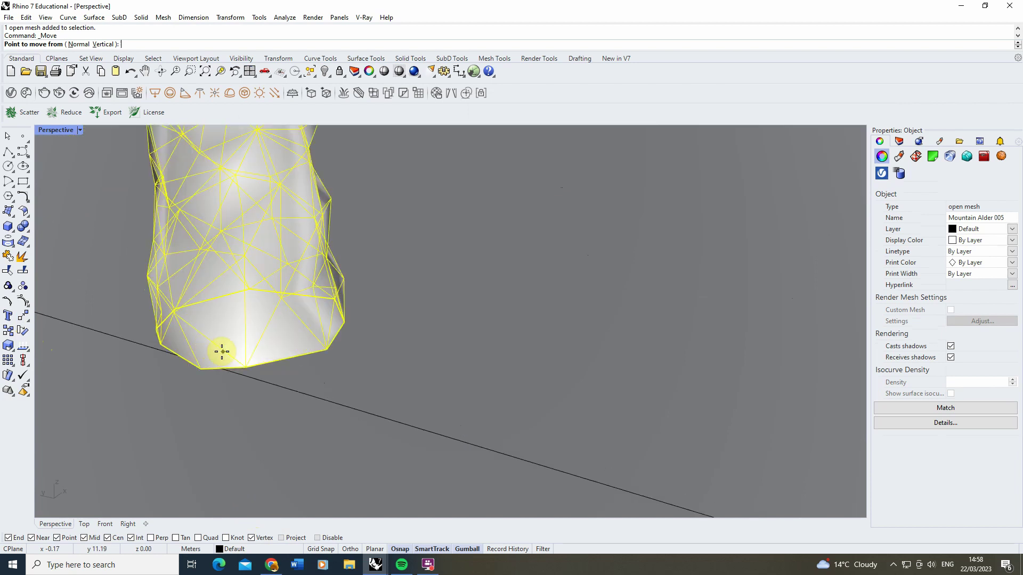
click(327, 350)
scroll(239, 341, down, 5)
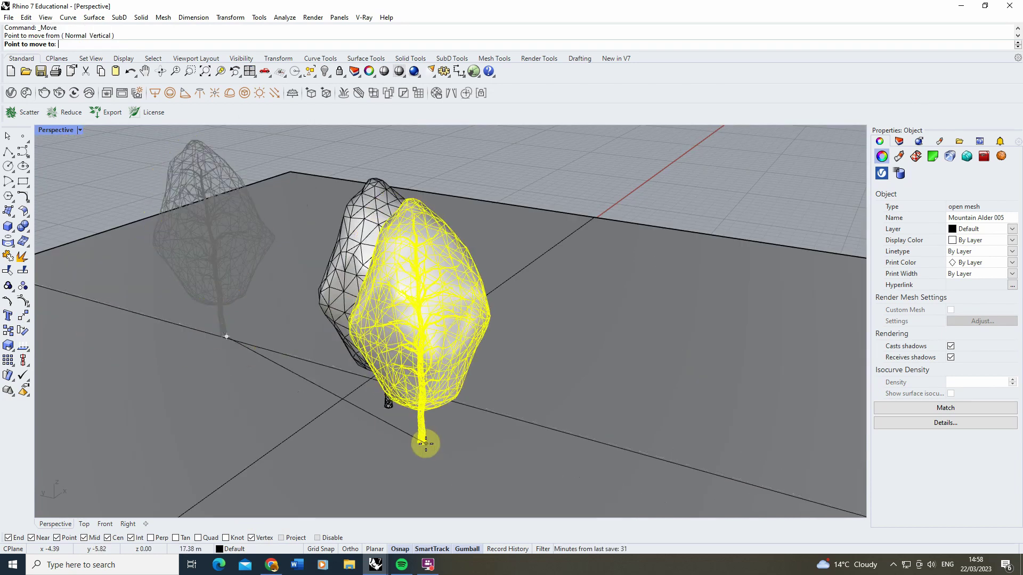
scroll(322, 312, up, 6)
scroll(305, 278, up, 6)
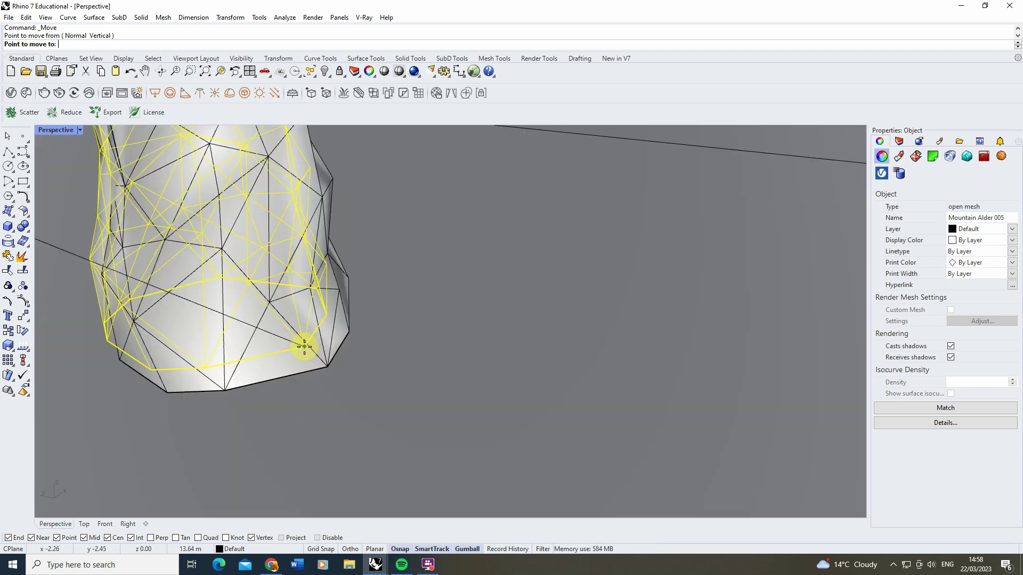
click(325, 360)
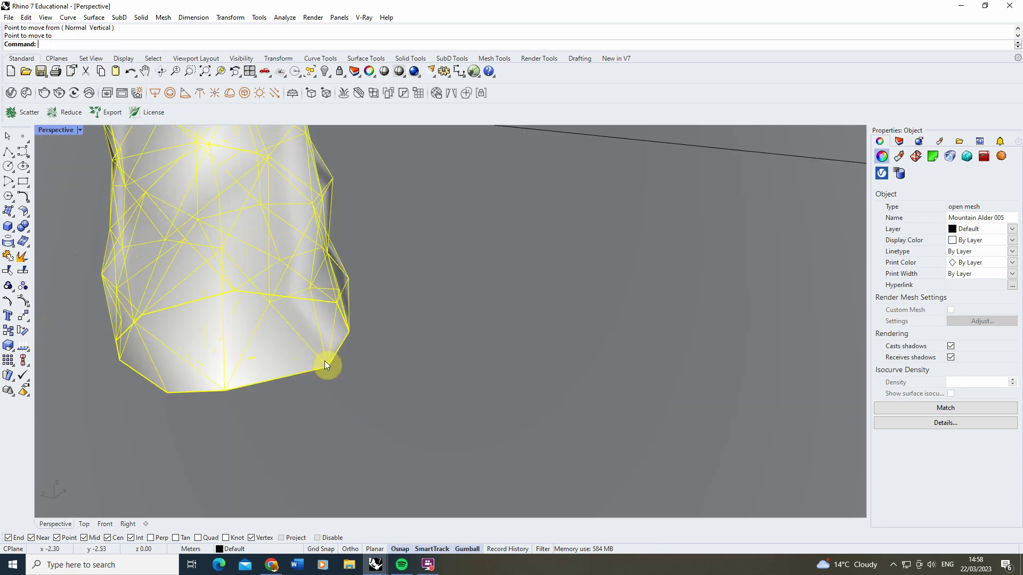
Lower the moved tree slightly and raise it by about 0.02 m so its mesh is offset vertically from the overlapping tree
scroll(324, 398, down, 5)
scroll(334, 342, down, 2)
scroll(333, 341, up, 2)
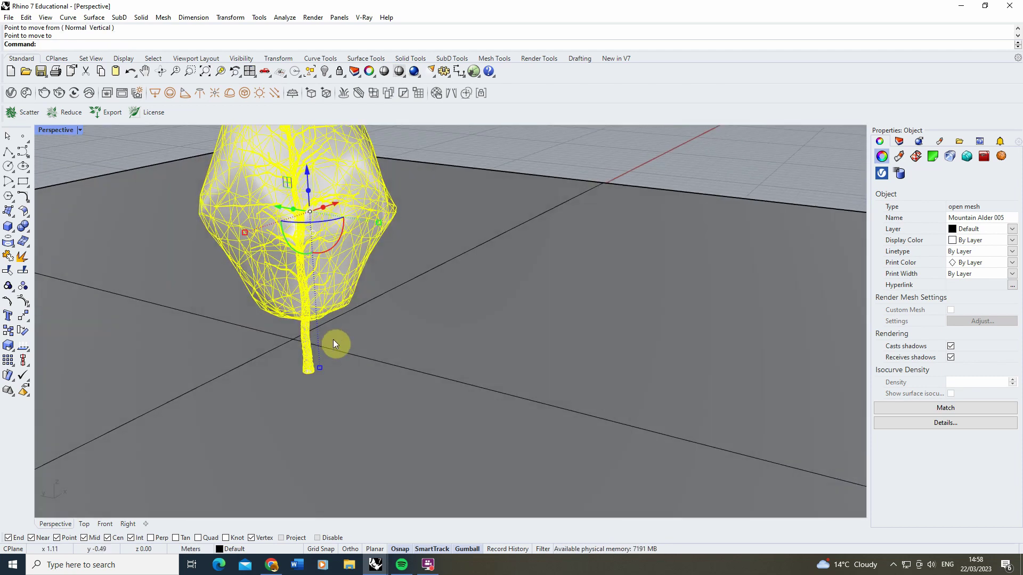
scroll(306, 182, up, 2)
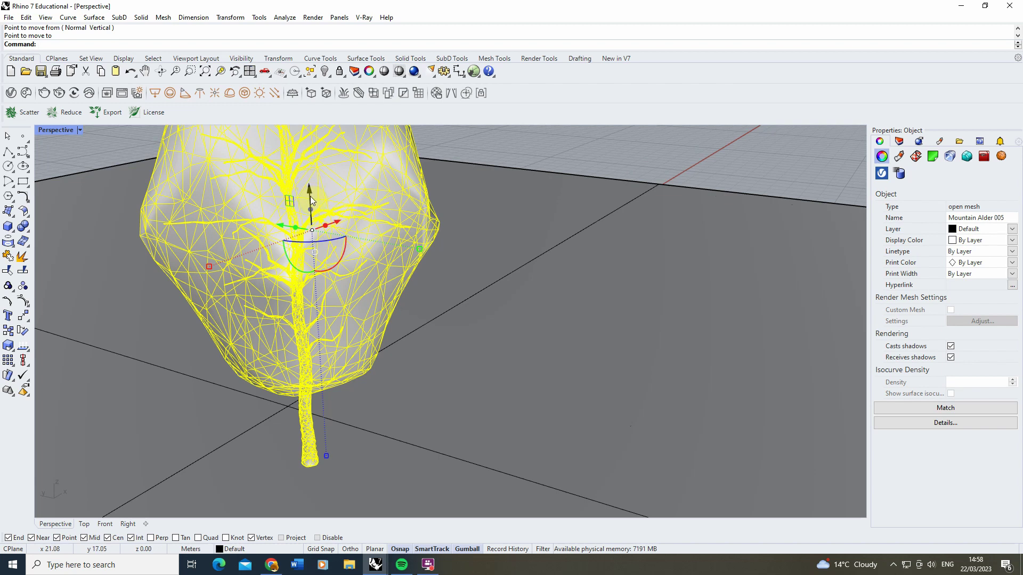
drag(310, 196, 311, 204)
scroll(351, 262, down, 4)
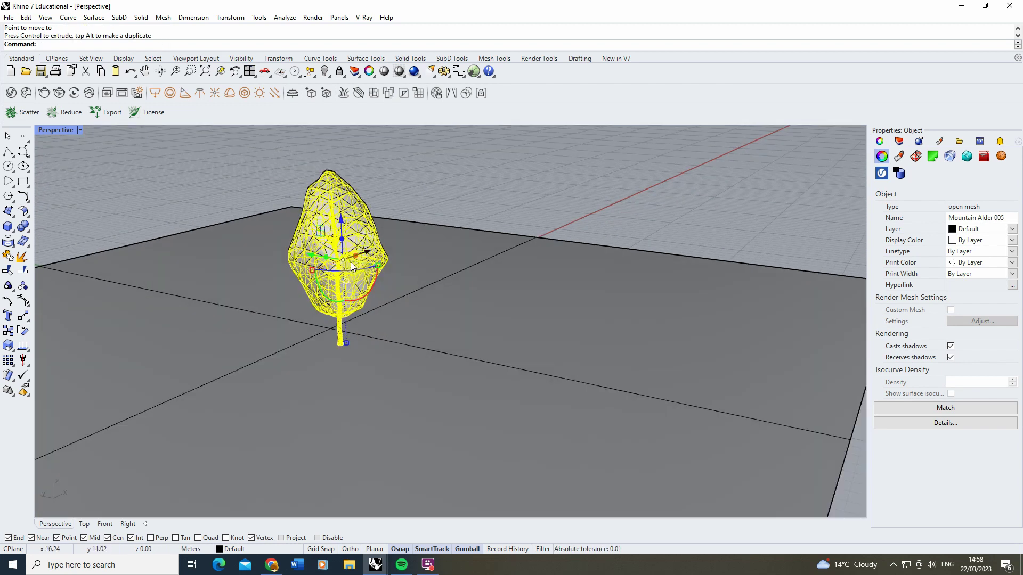
scroll(328, 168, up, 5)
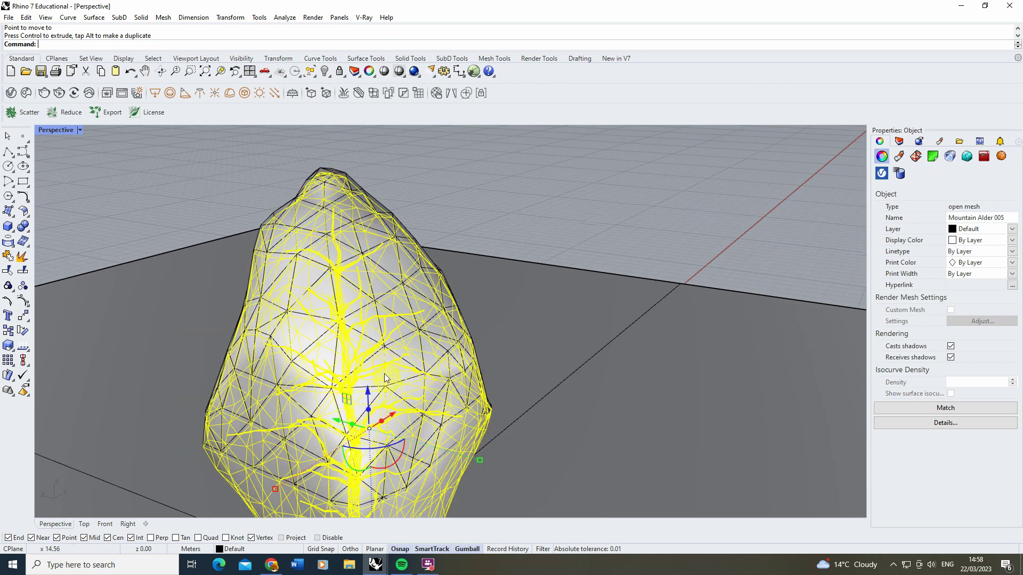
drag(368, 397, 368, 394)
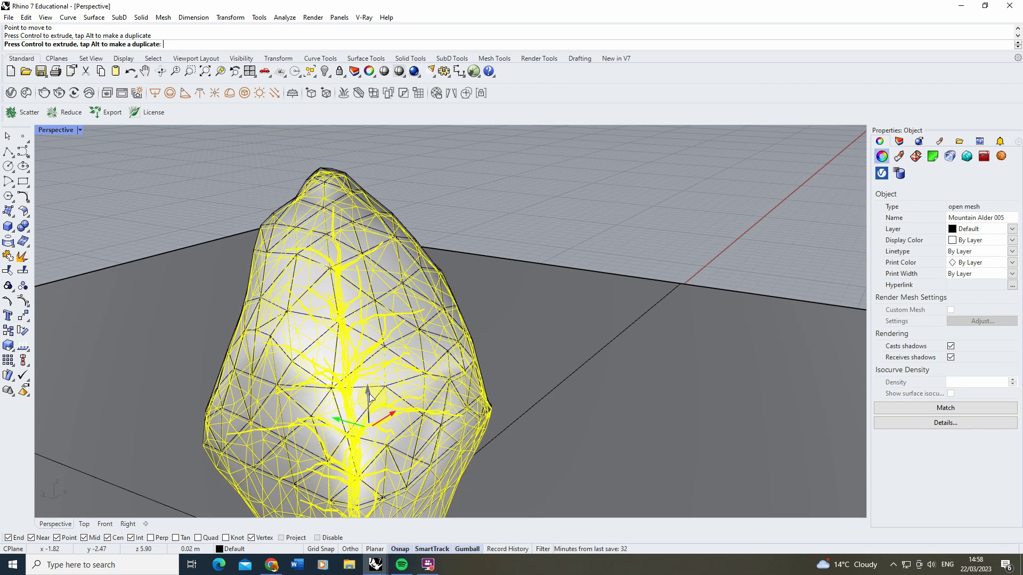
click(455, 229)
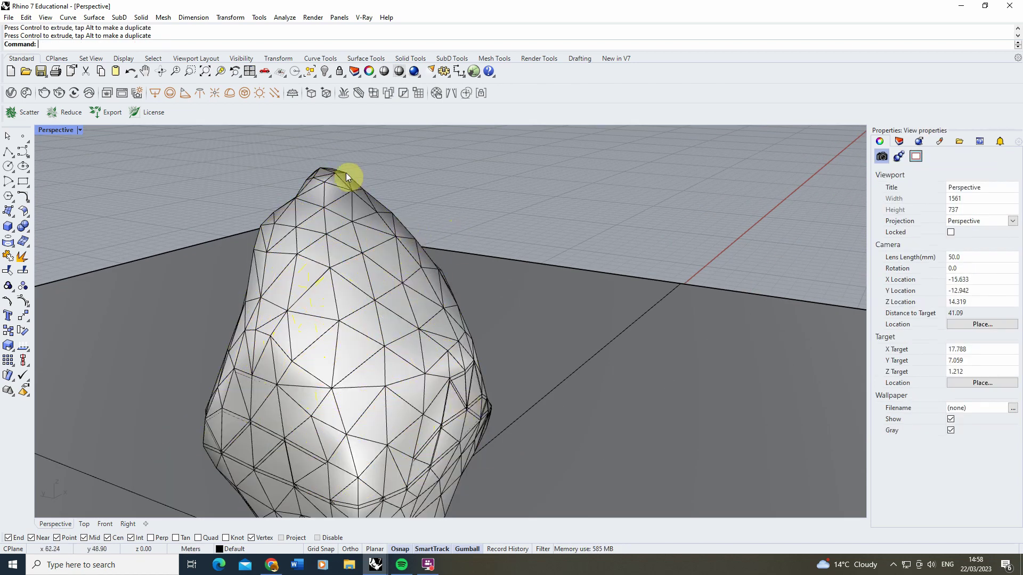
scroll(382, 305, down, 3)
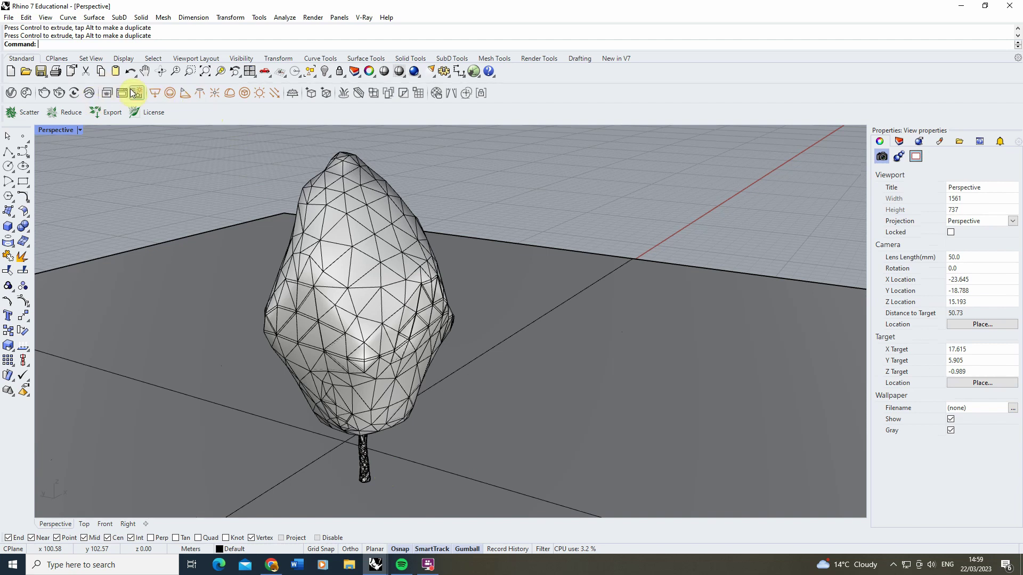
Copy the opacity texture of Mountain Alder 005_Leaf_mtl_mtl_3 and paste it as a copy into the opacity of Mountain Alder 005_Leaf_mtl_mtl_3_autumn
click(11, 94)
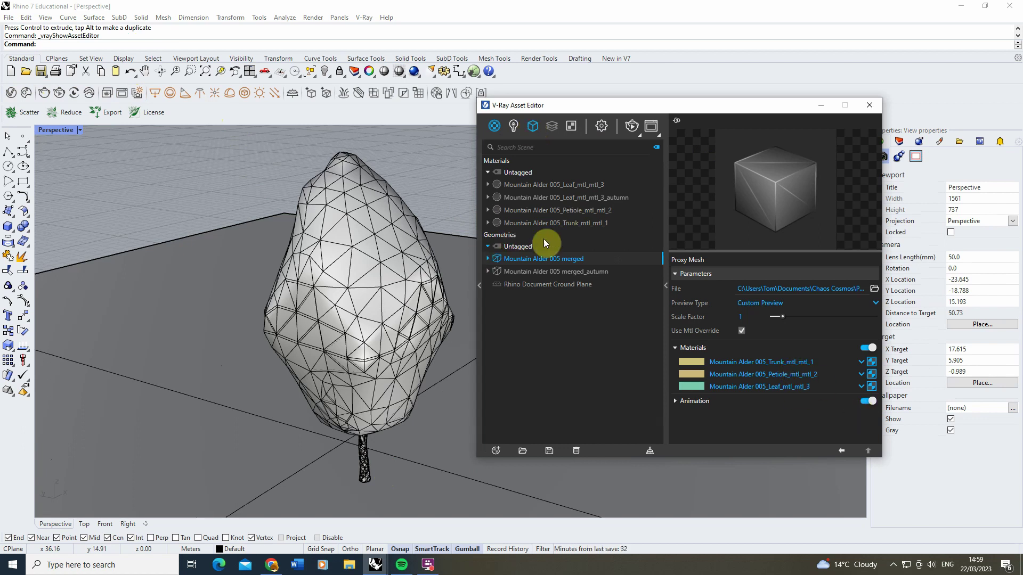
click(593, 199)
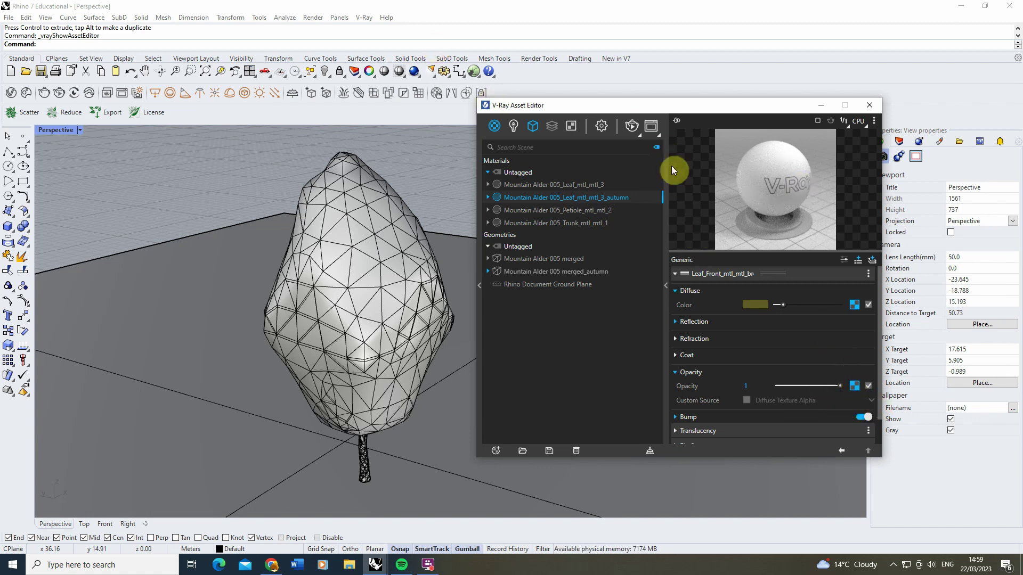
click(587, 184)
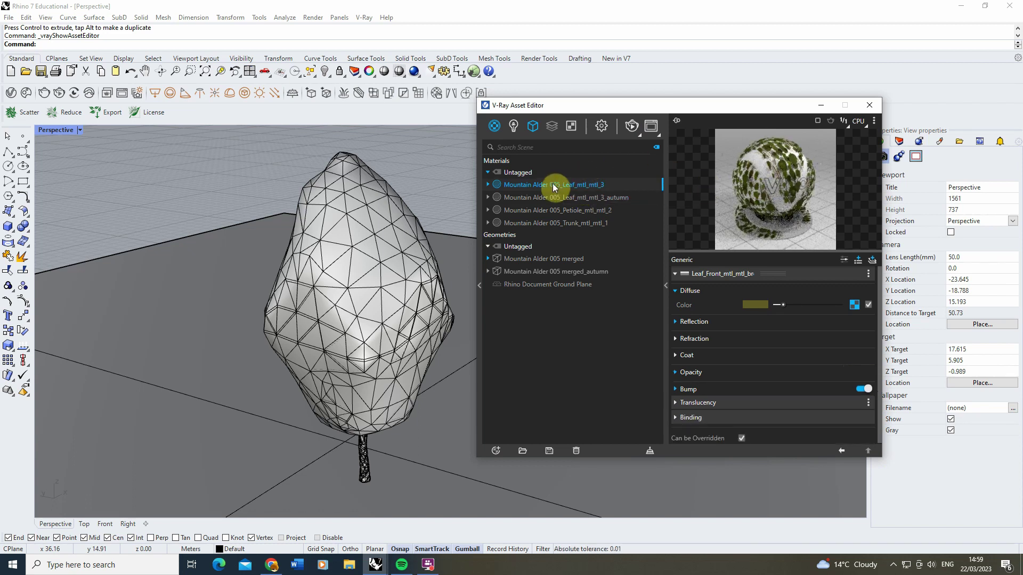
click(734, 373)
right_click(855, 385)
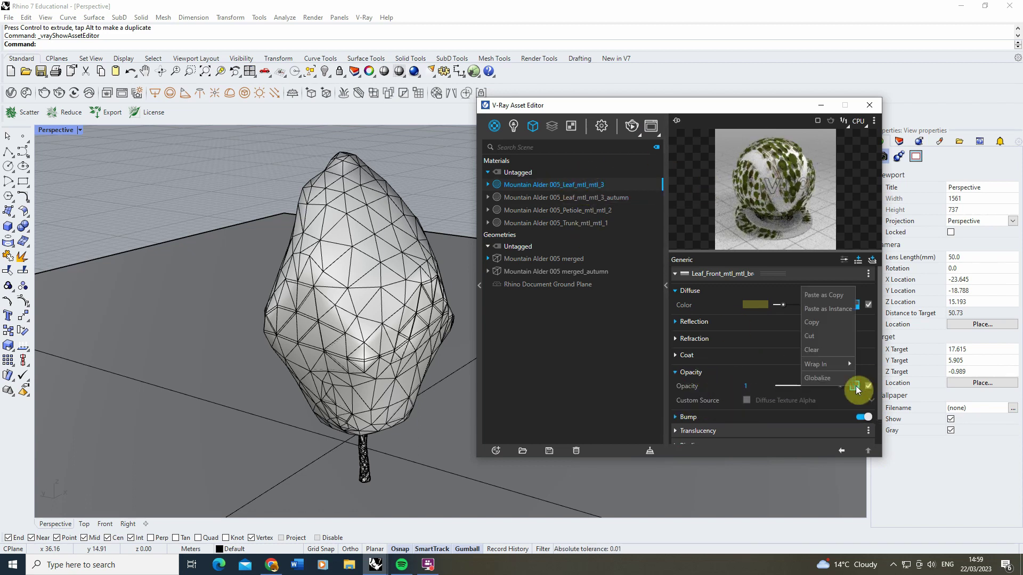
click(811, 326)
click(622, 197)
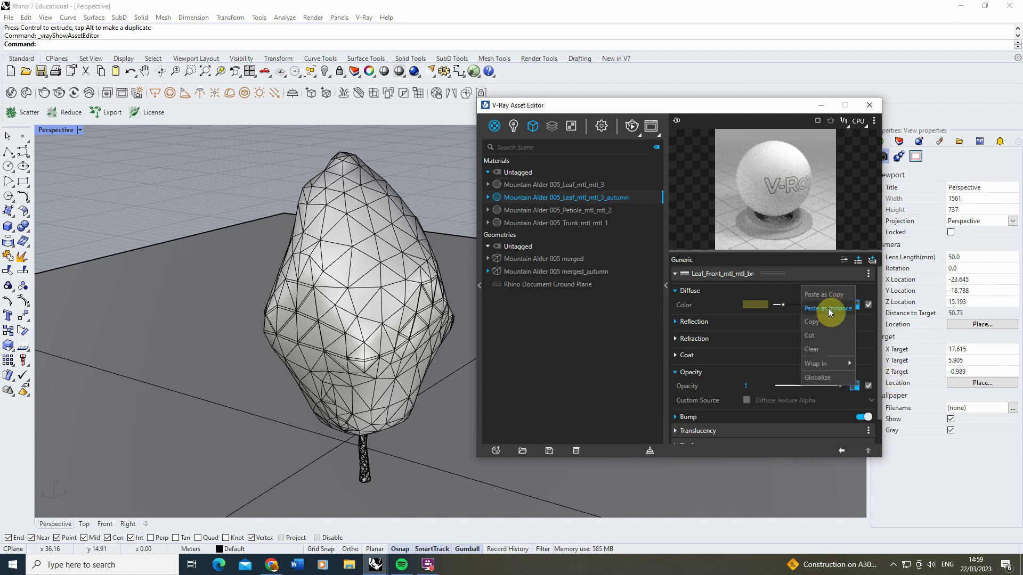
click(828, 296)
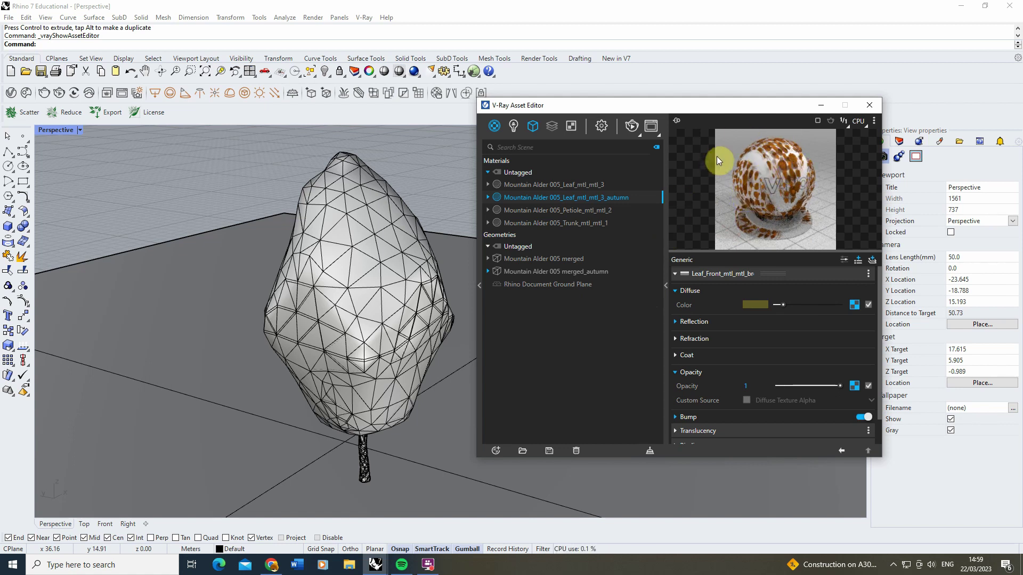
Start the interactive render and examine the foliage of the overlapping trees up close
click(634, 128)
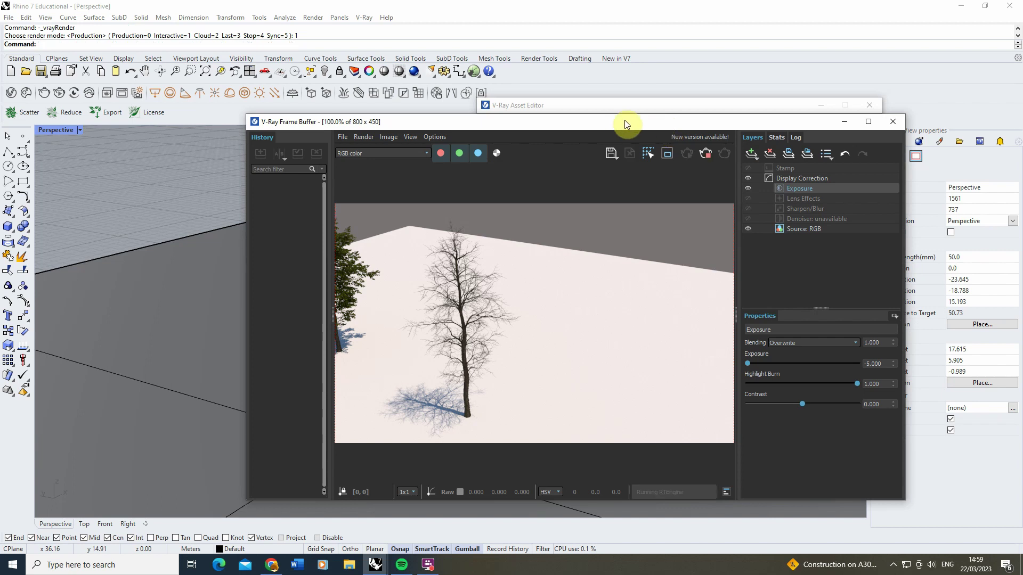
drag(624, 120, 451, 93)
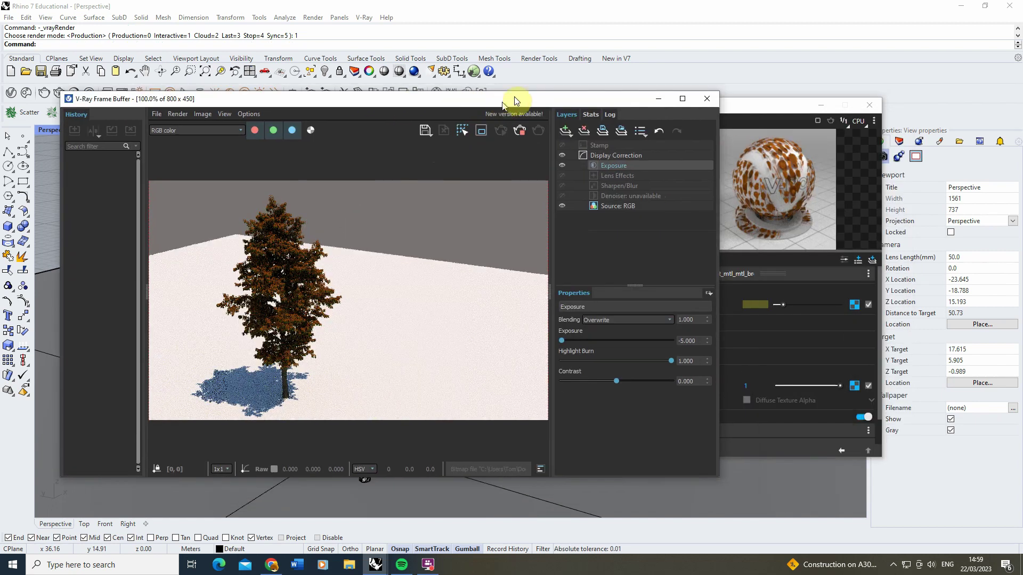
scroll(282, 288, up, 1)
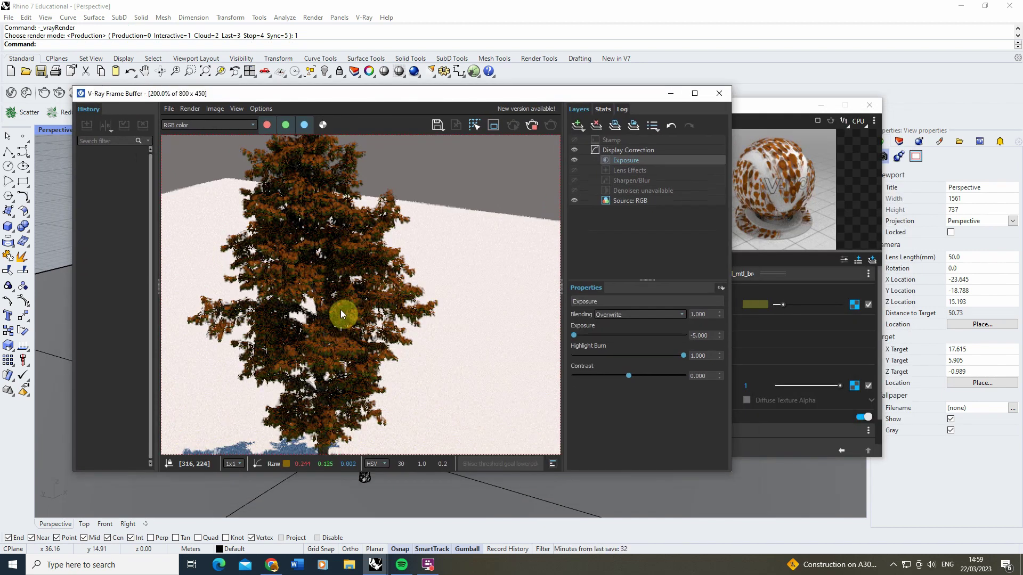
scroll(341, 312, down, 1)
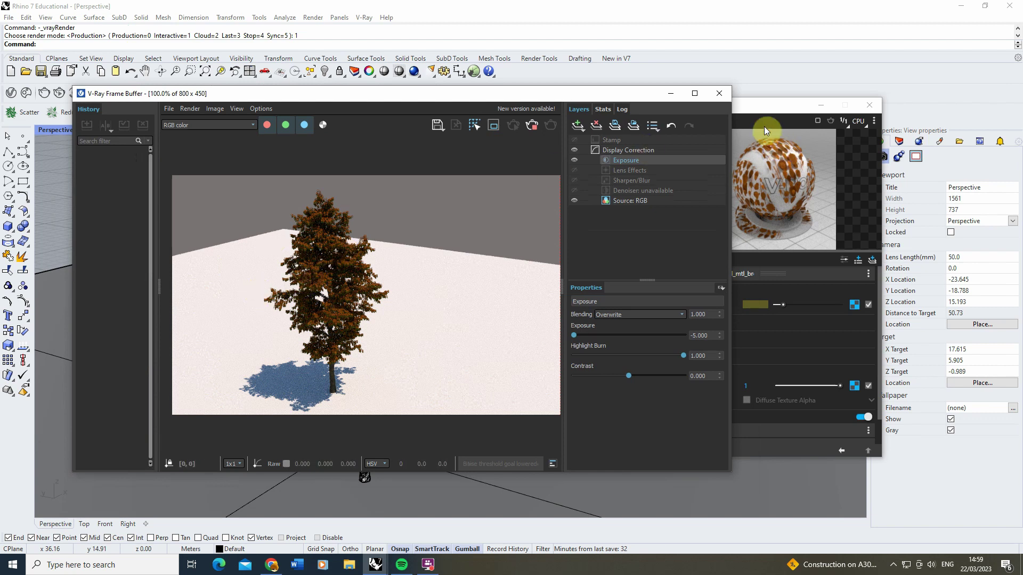
Turn off the autumn leaf material's diffuse texture and set its diffuse color to white
drag(753, 108, 762, 114)
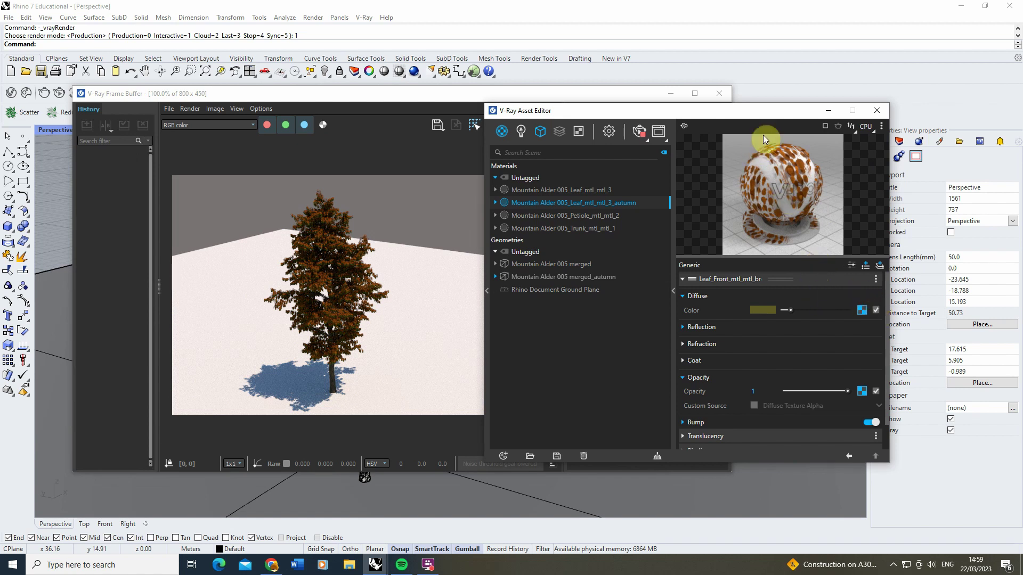
click(876, 311)
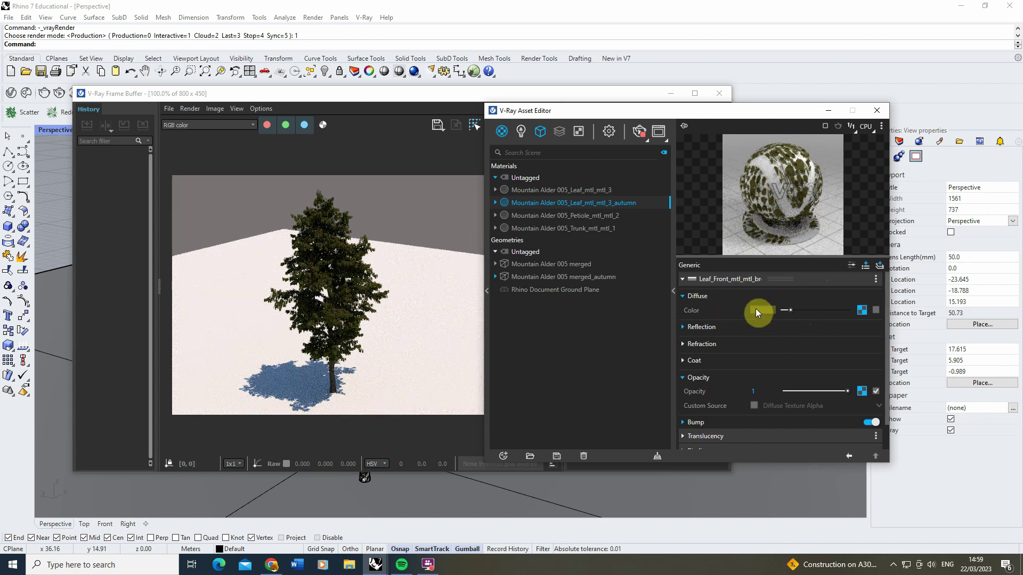
click(792, 314)
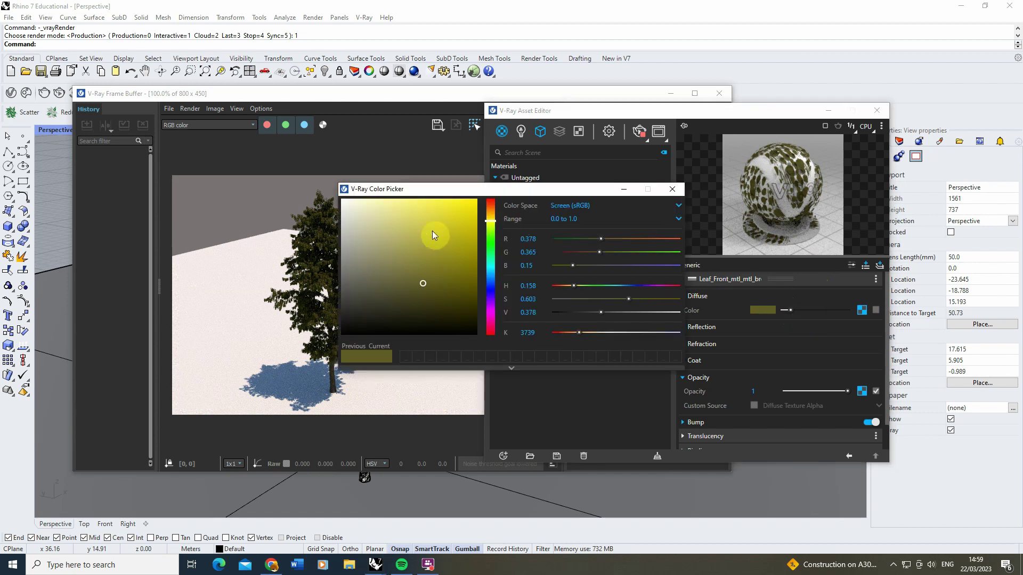
drag(433, 229, 298, 164)
click(671, 188)
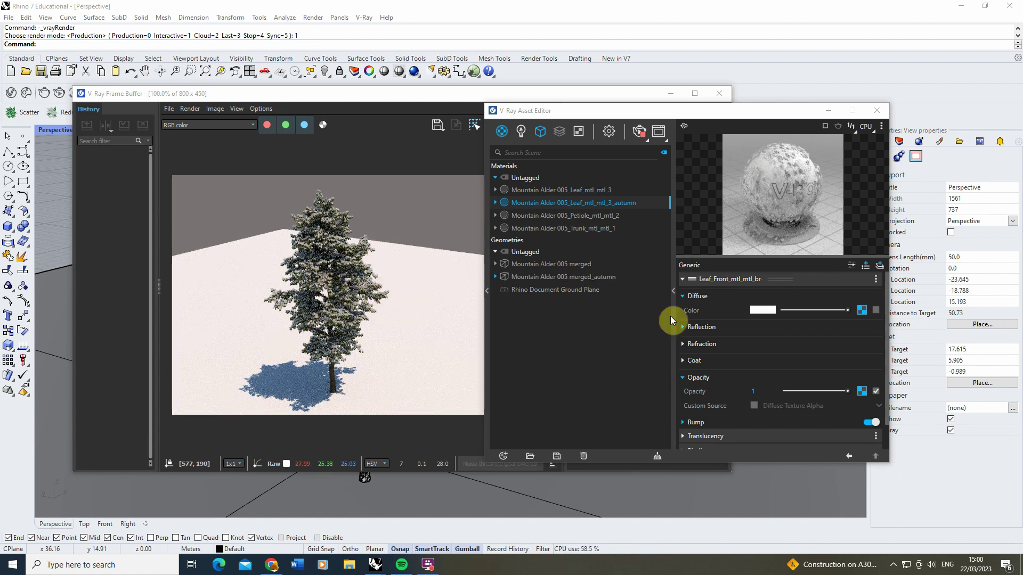
Turn off the opacity texture of the Mountain Alder 005_Leaf_mtl_mtl_3_autumn material
click(876, 392)
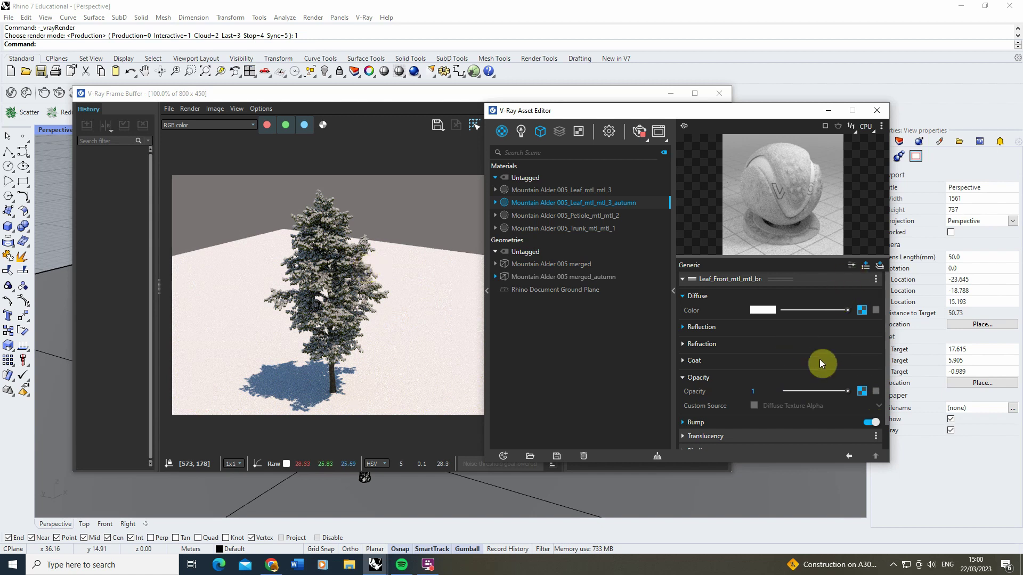
click(587, 216)
click(586, 203)
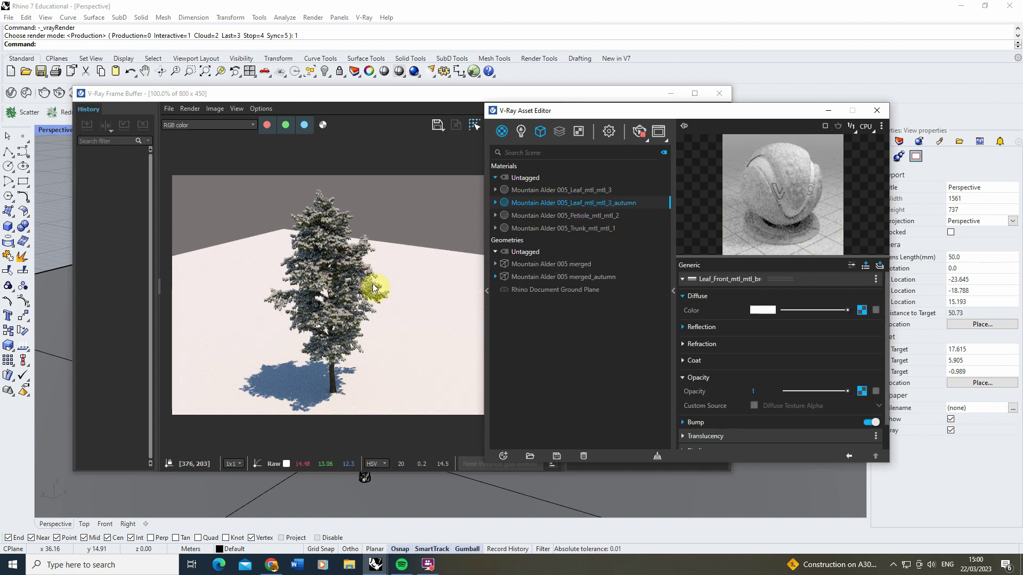
Place the frame buffer beside the viewport and examine the white and green leaves up close in the live render
drag(469, 95, 798, 101)
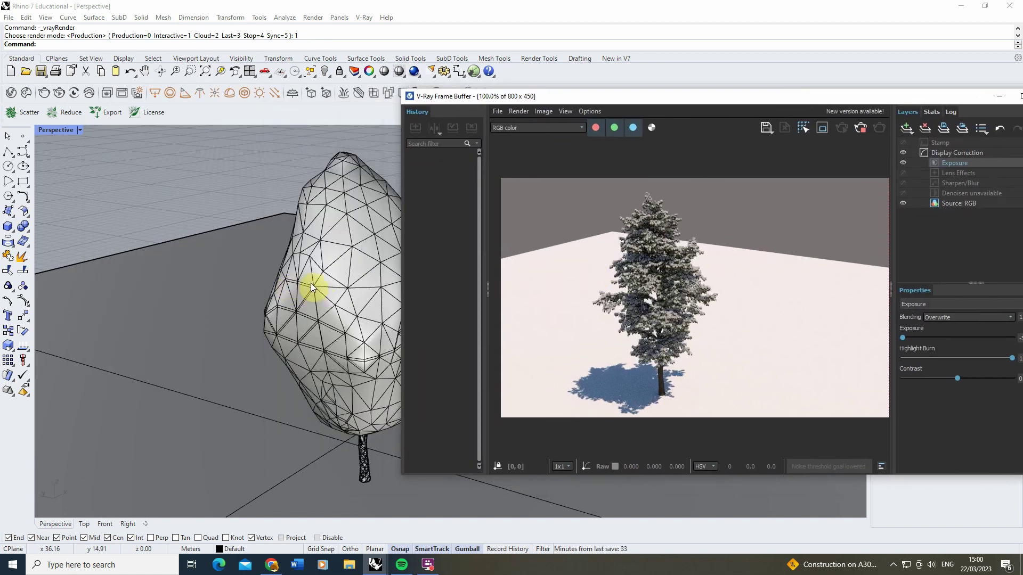
right_drag(308, 291, 306, 275)
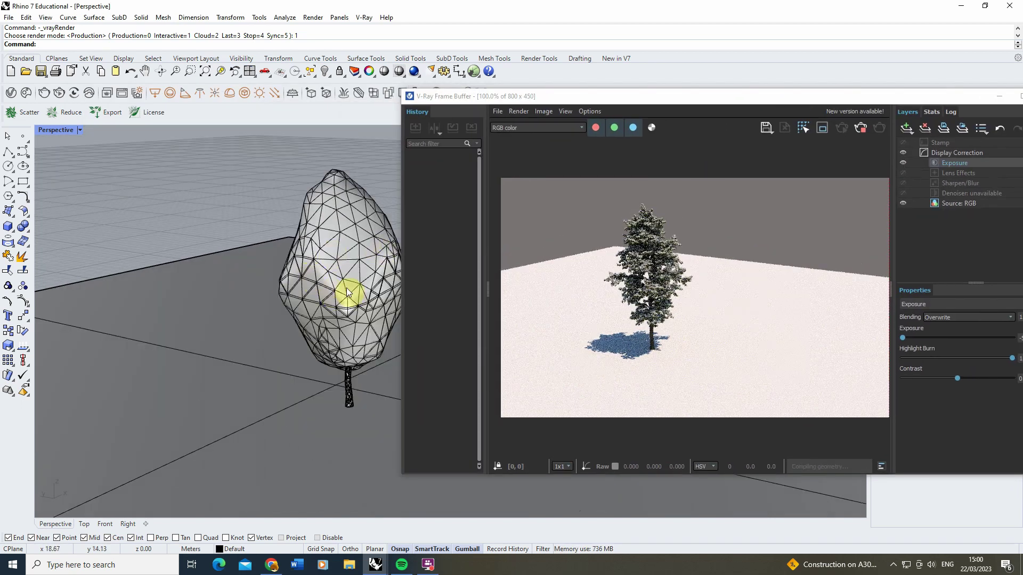
scroll(346, 290, up, 8)
scroll(340, 344, up, 5)
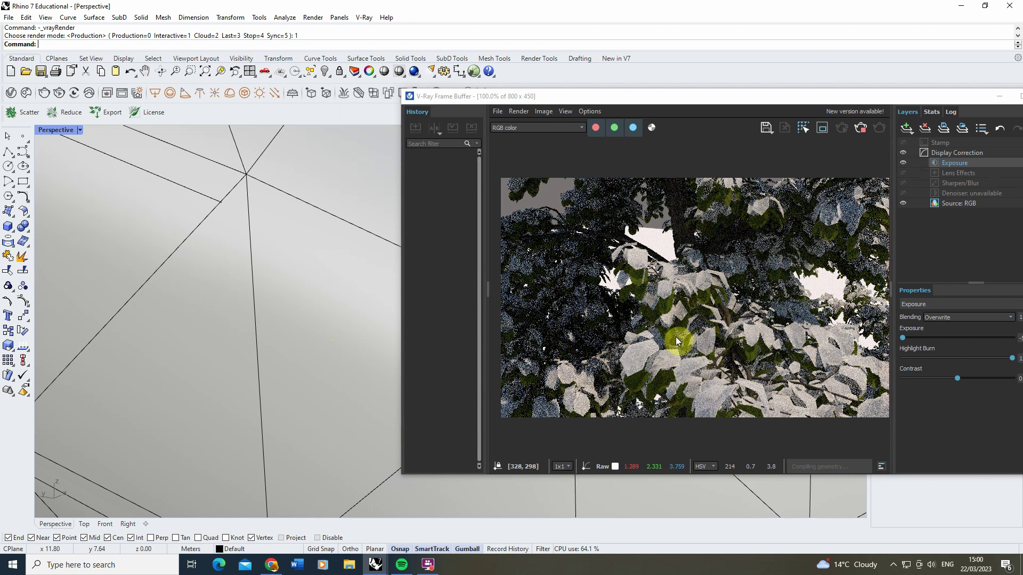
Examine the whole snowy tree from farther away in the live render
scroll(331, 298, down, 5)
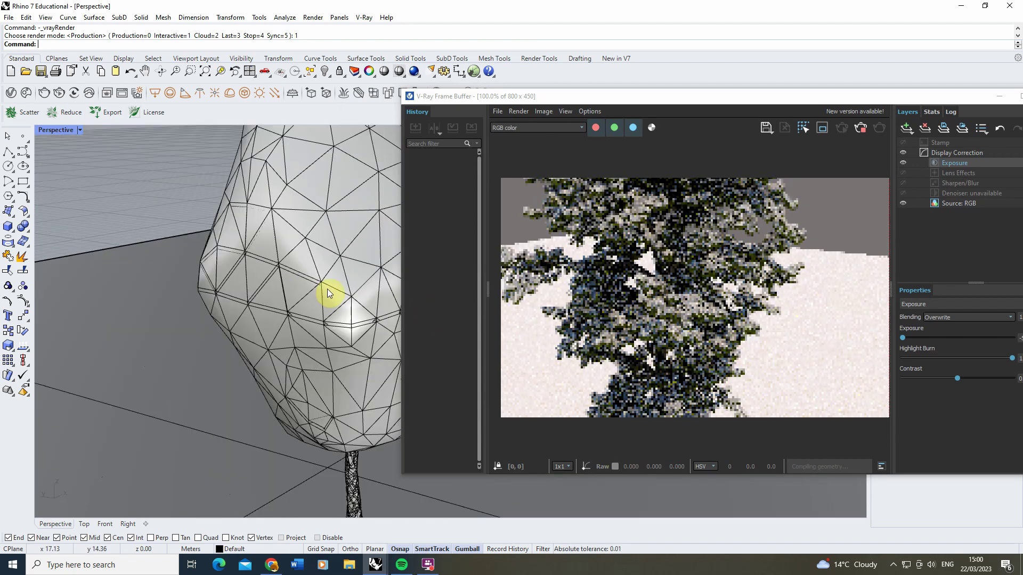
scroll(338, 336, down, 2)
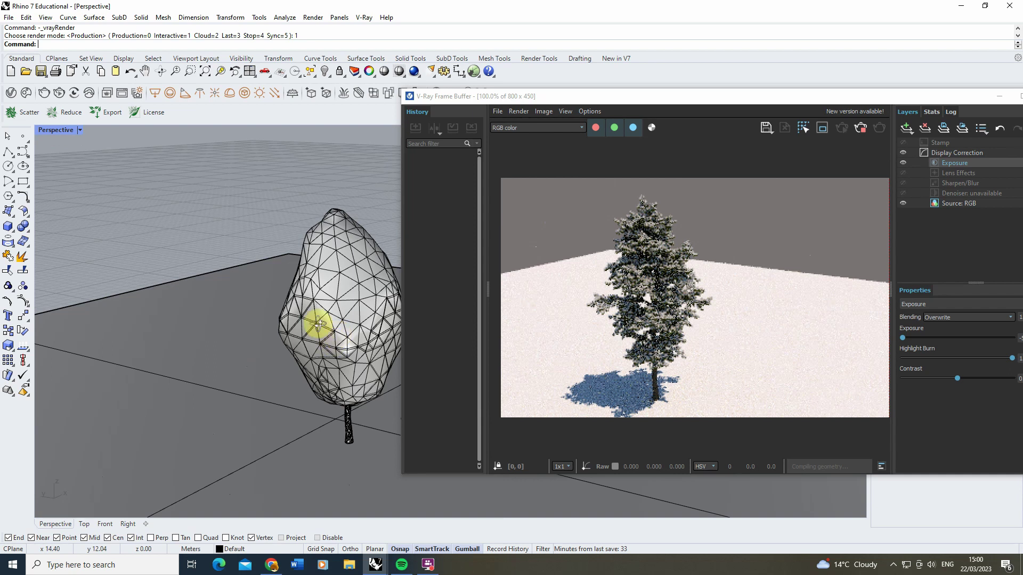
scroll(321, 320, down, 2)
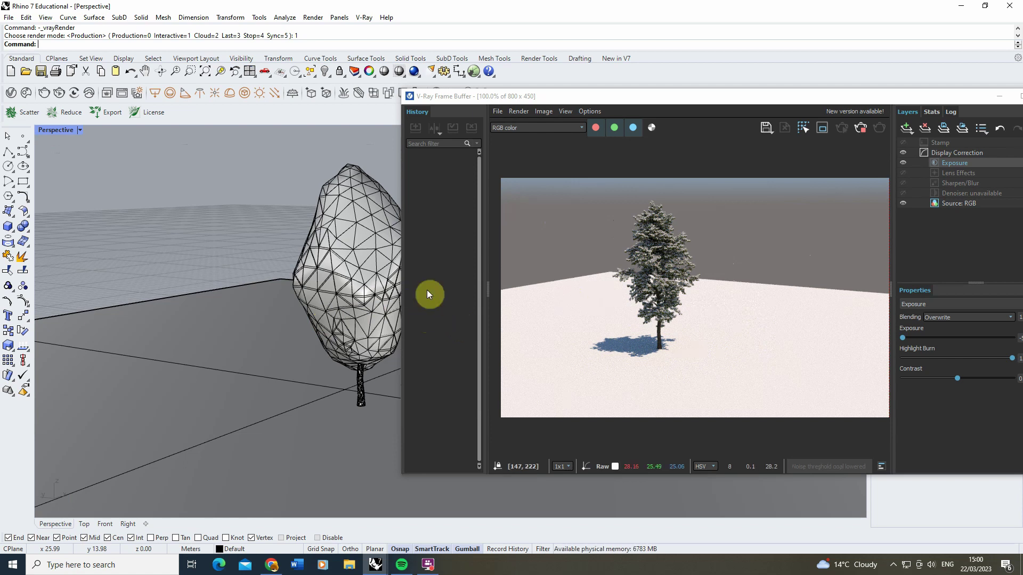
scroll(281, 291, up, 2)
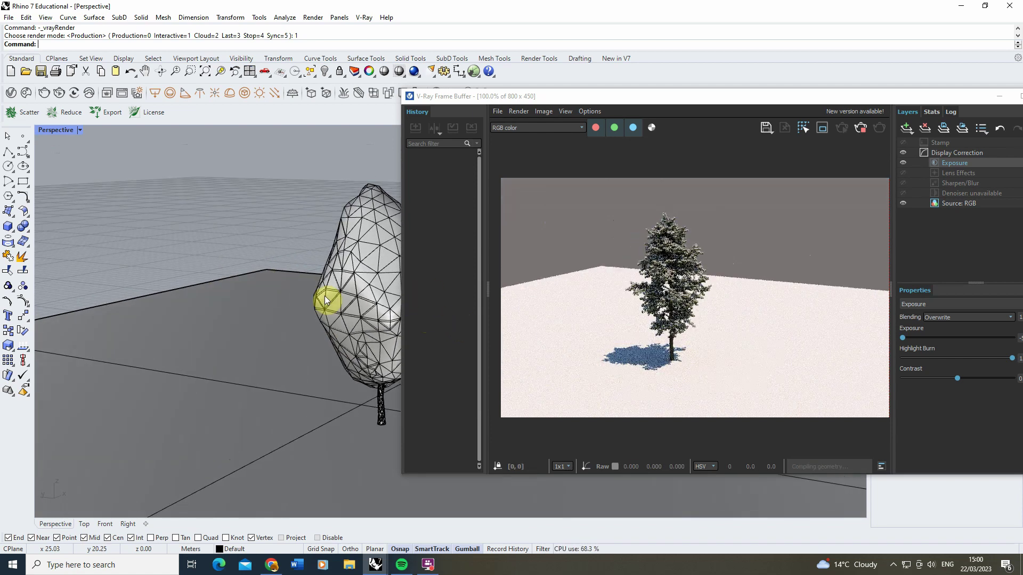
scroll(253, 313, down, 2)
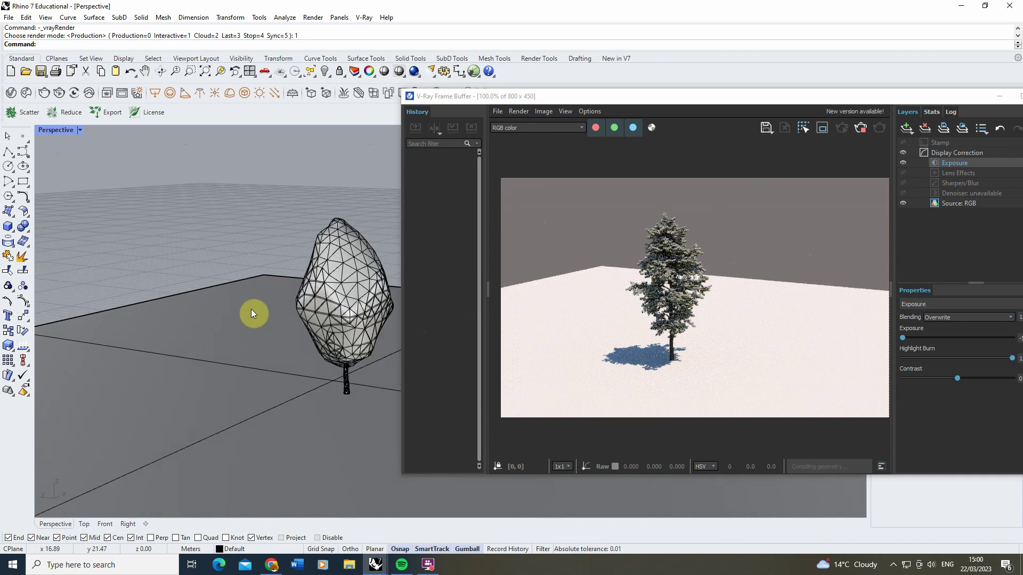
Select both overlapping trees and move them off the ground surface, just beyond its far edge along the green axis
scroll(251, 309, down, 2)
drag(279, 224, 158, 305)
scroll(338, 314, down, 2)
scroll(346, 324, up, 1)
click(228, 300)
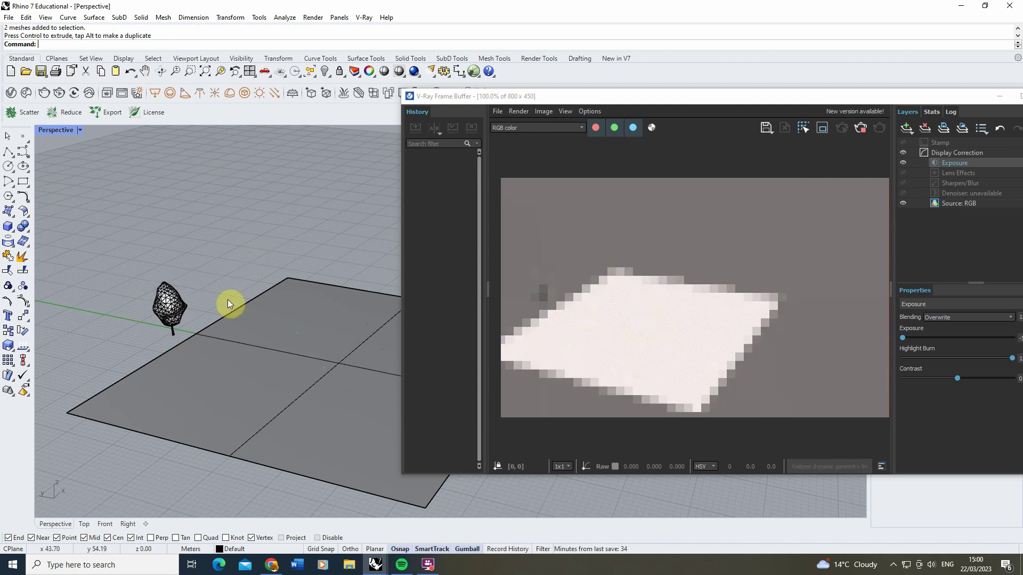
scroll(137, 338, up, 2)
scroll(210, 317, up, 1)
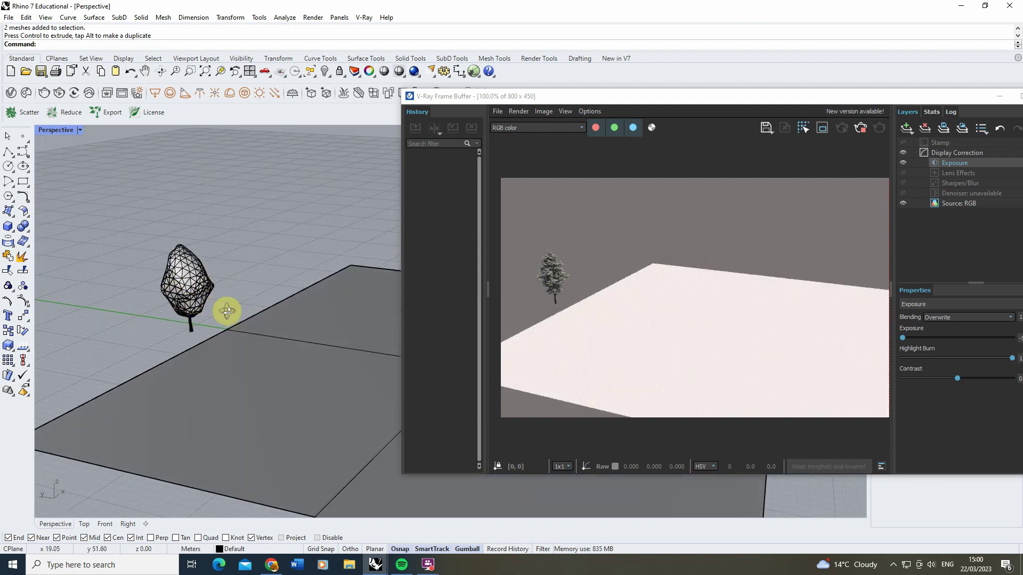
scroll(227, 311, down, 1)
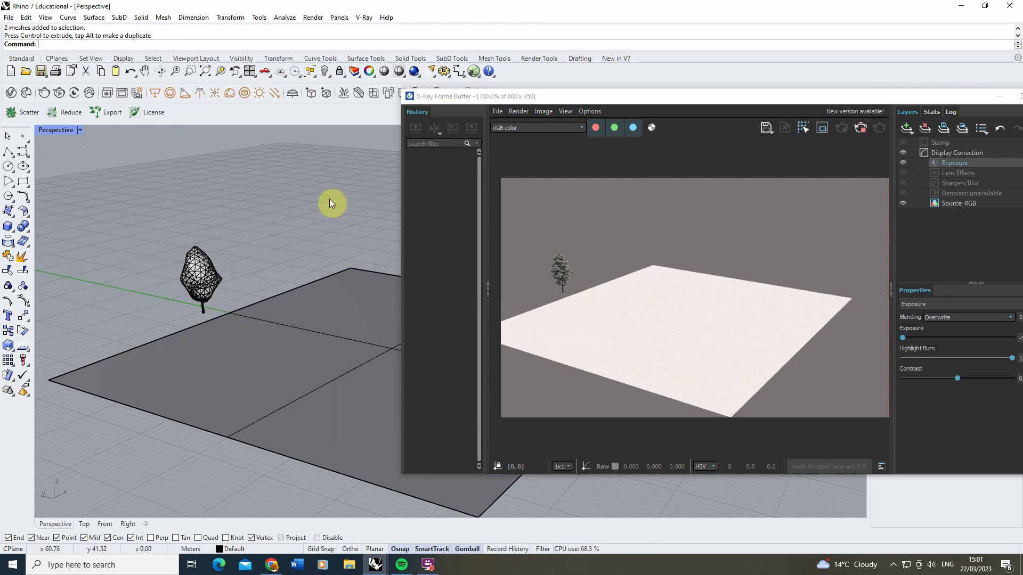
Minimize the frame buffer, make the ground surface a V-Ray Scatter host, and show the Scatter parameters
drag(787, 93, 497, 130)
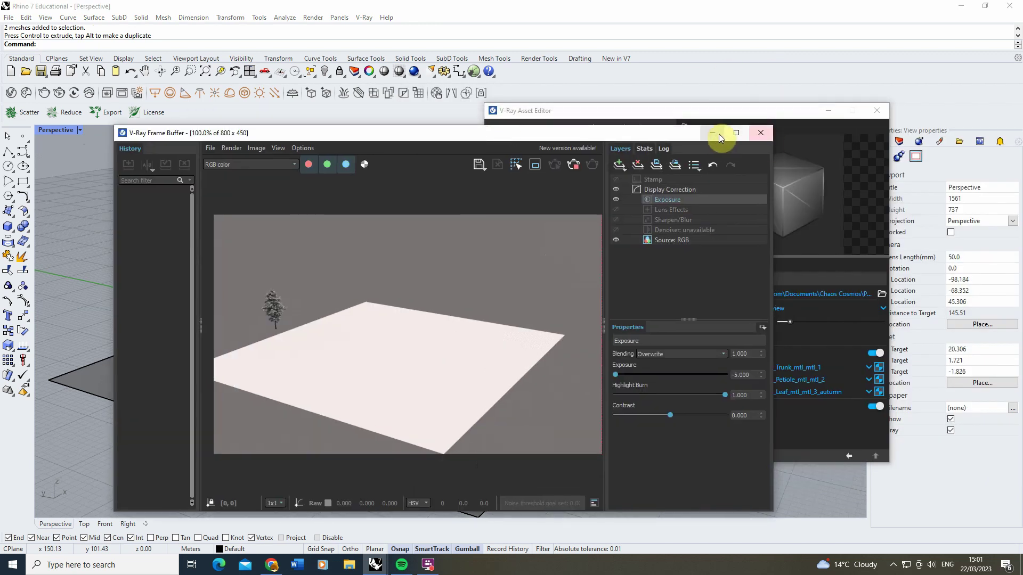
click(718, 133)
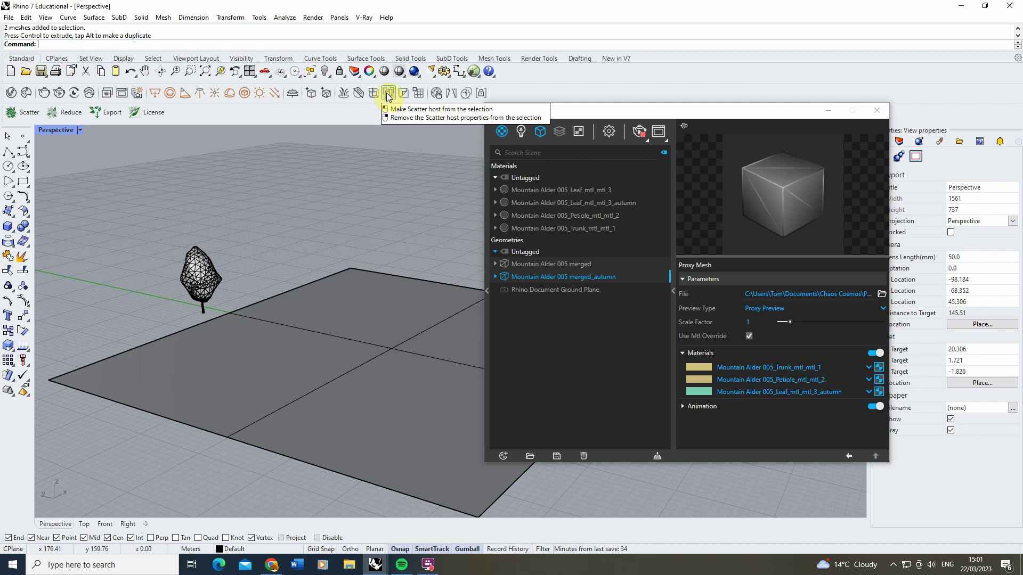
click(374, 303)
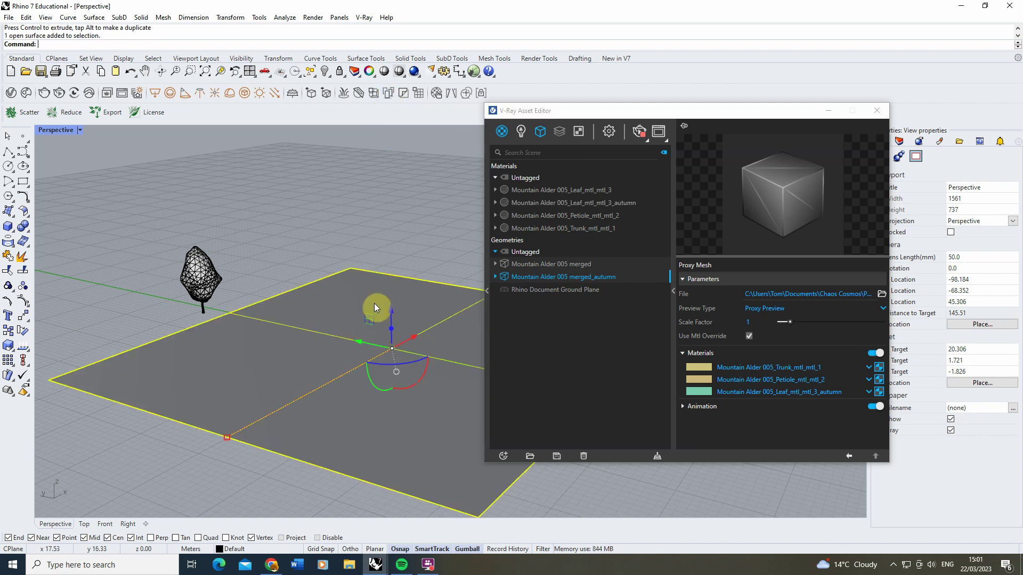
click(390, 96)
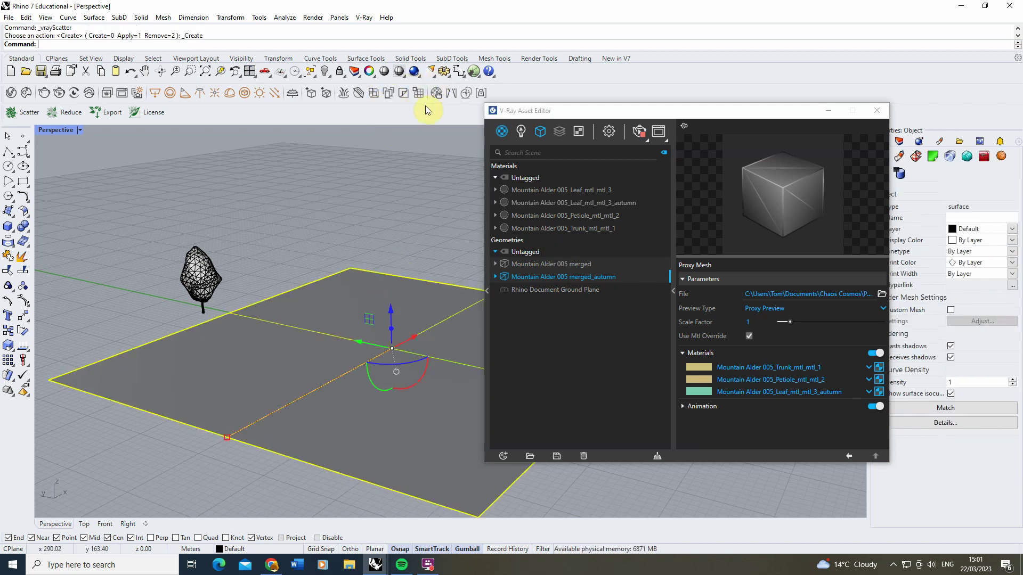
click(521, 302)
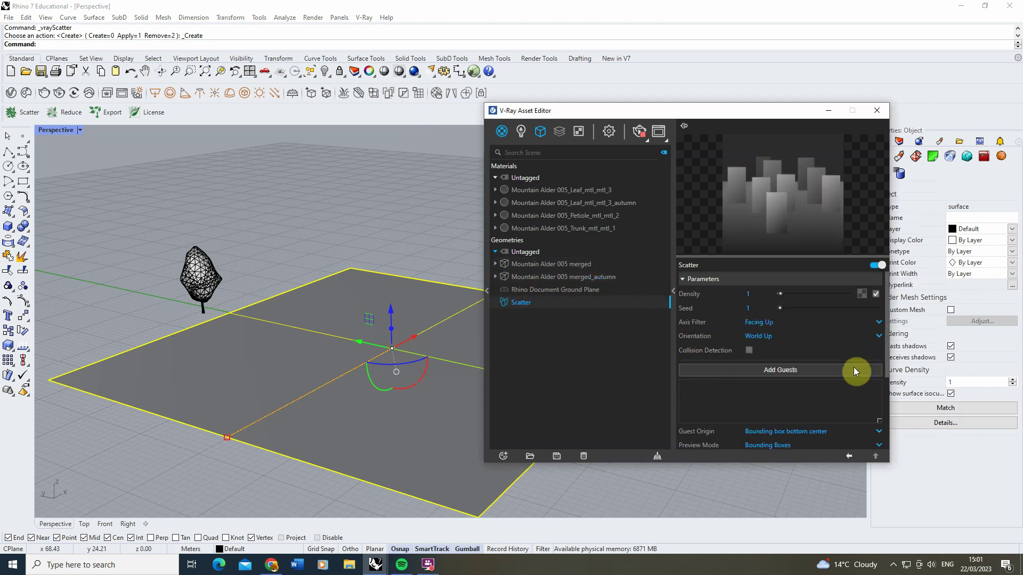
Add the green Mountain Alder 005 tree as a guest of the Scatter
scroll(224, 309, up, 6)
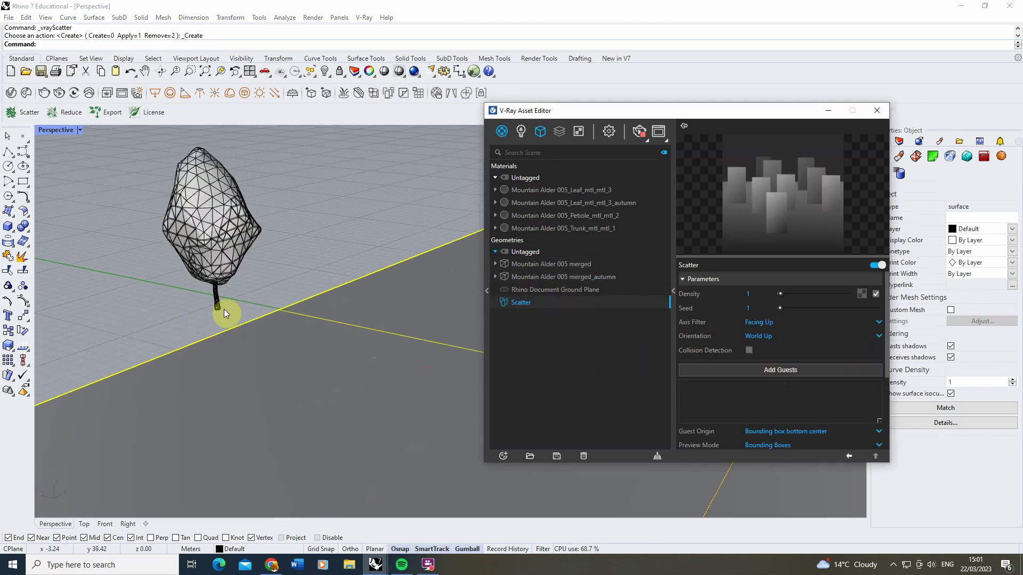
click(209, 324)
click(209, 327)
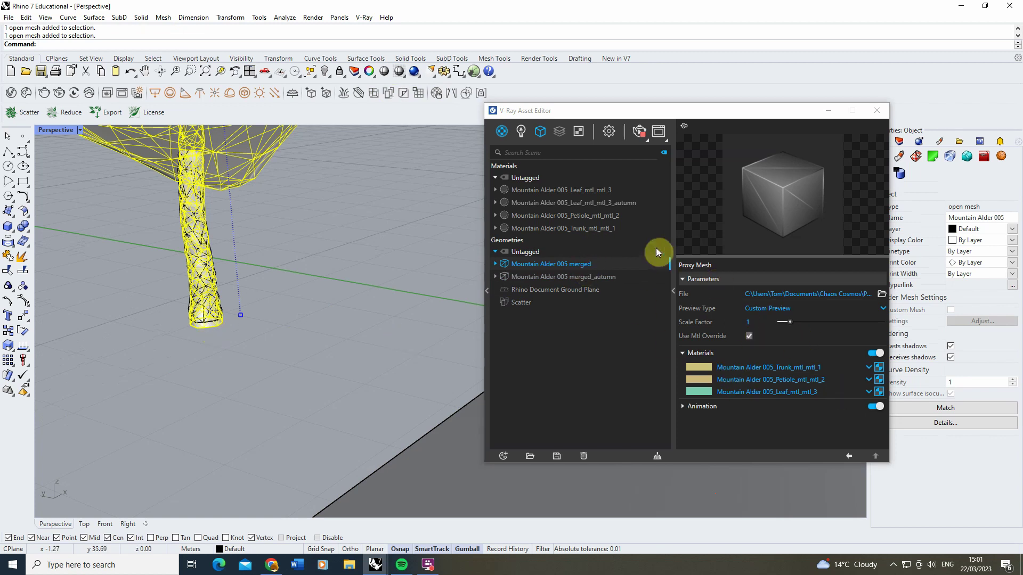
click(528, 302)
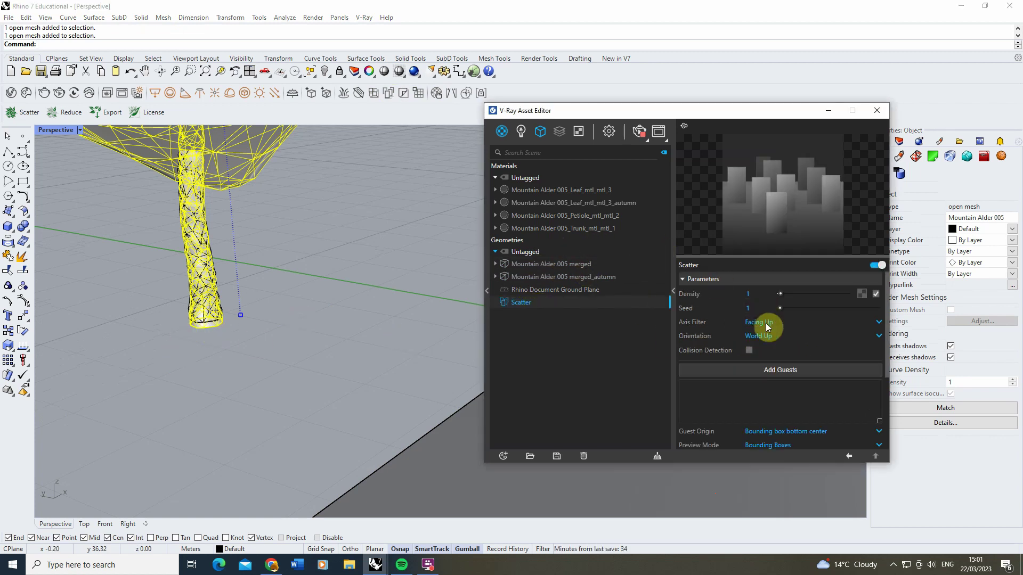
click(781, 370)
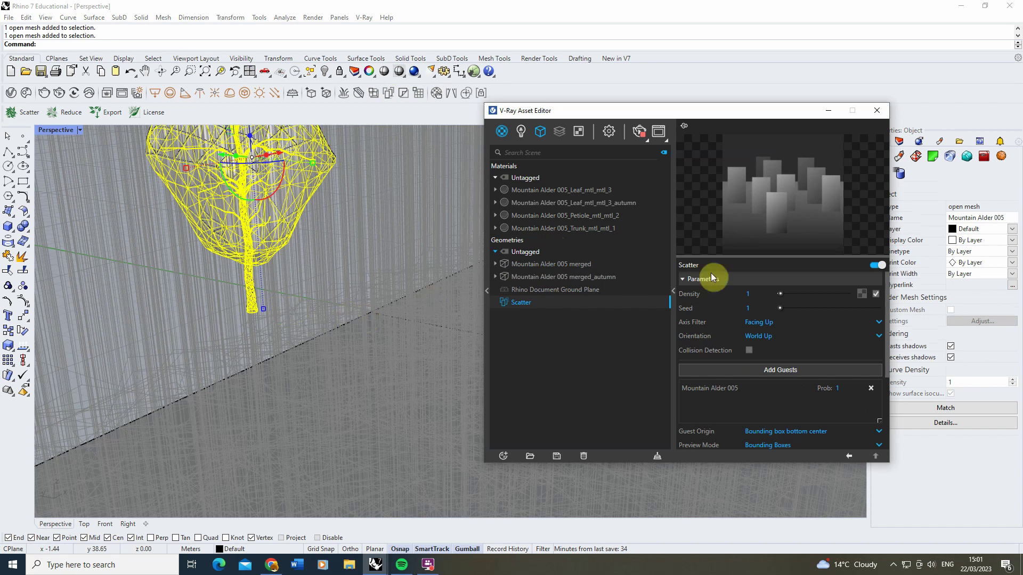
Set the Scatter density to 0.01 and view the scattered trees in the frame buffer
click(754, 294)
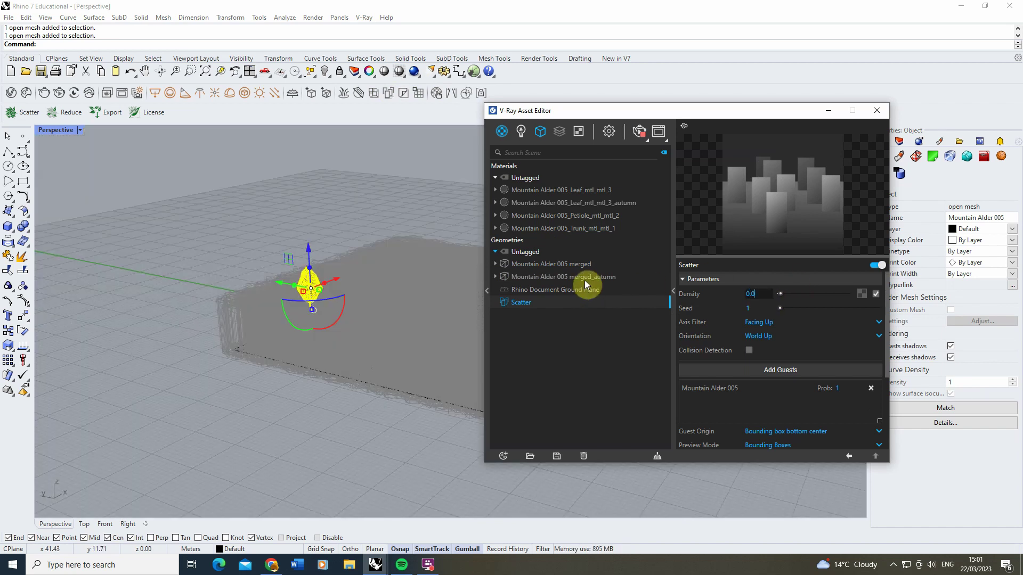
key(Return)
scroll(417, 301, up, 3)
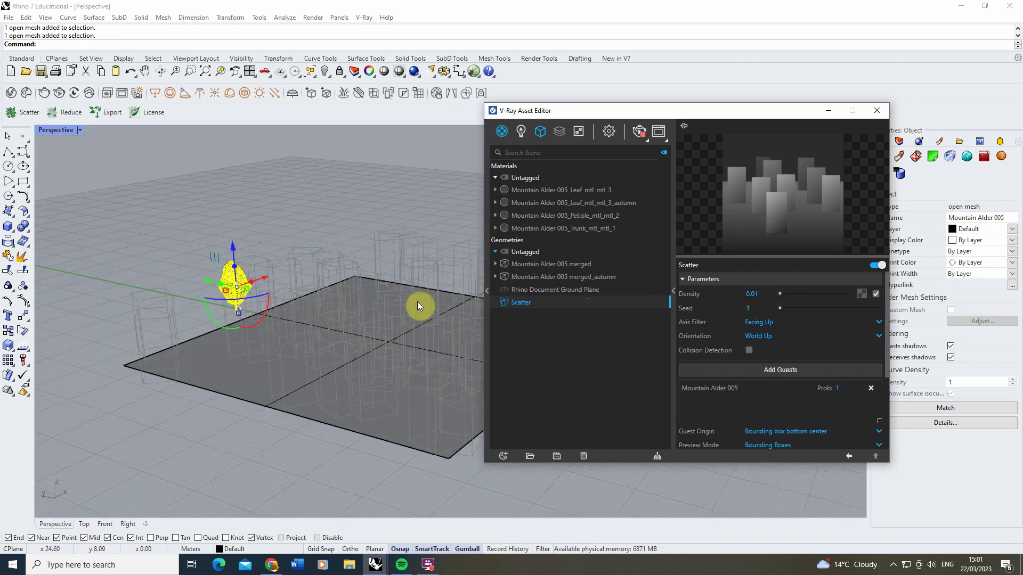
click(658, 130)
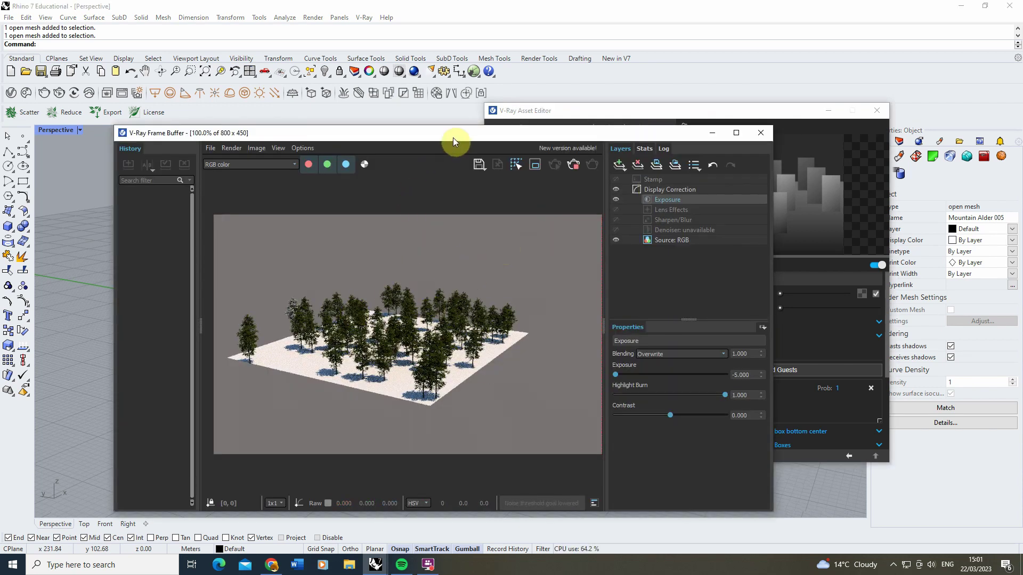
drag(453, 140, 581, 138)
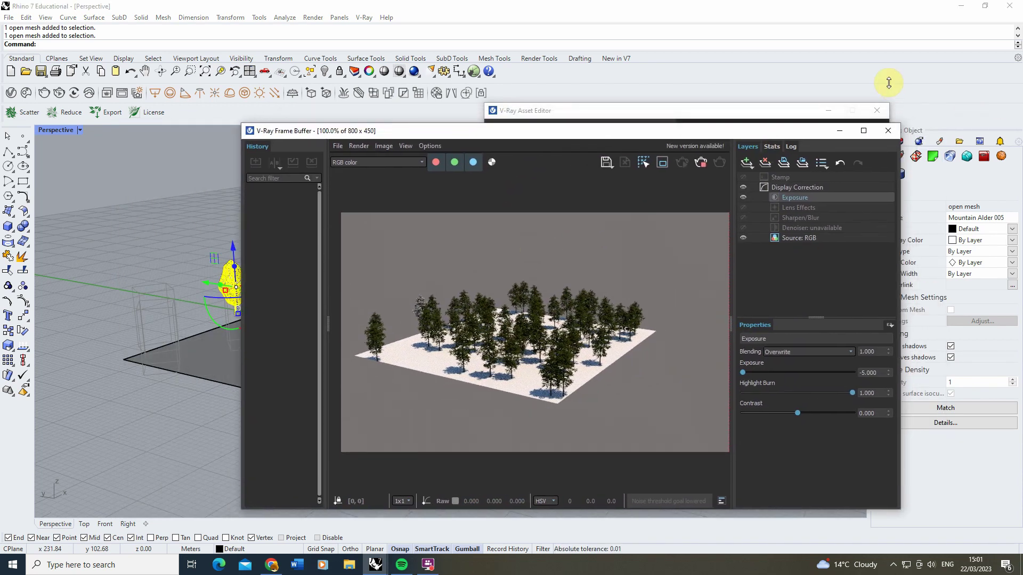
Duplicate the Scatter asset and rename the copy Scatter_snow
click(699, 117)
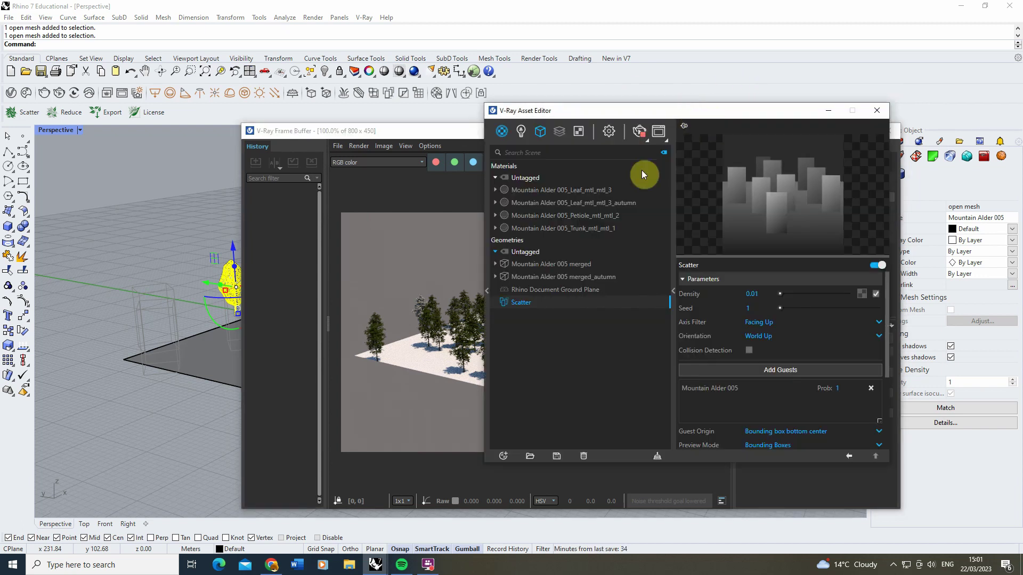
right_click(534, 302)
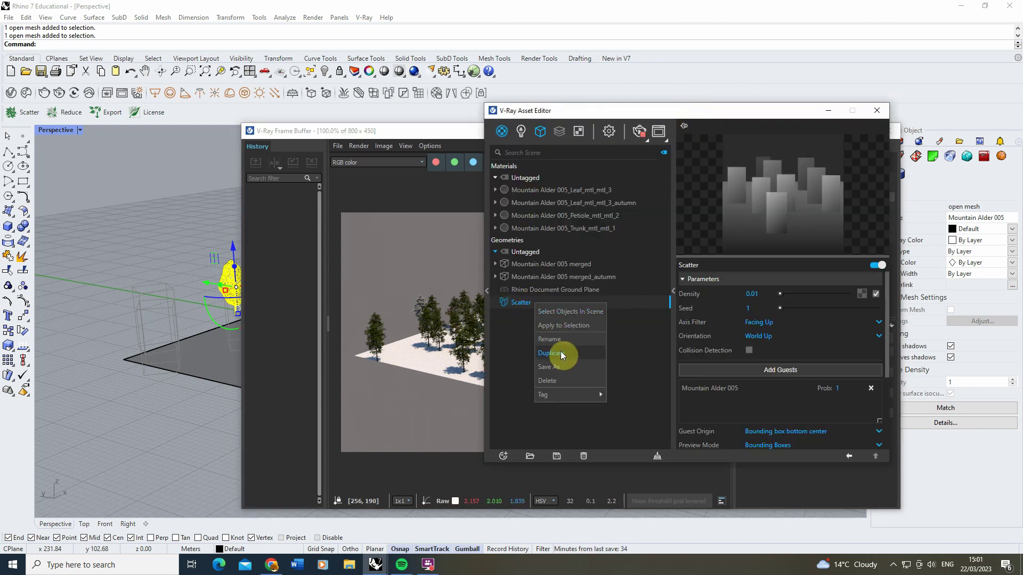
click(560, 353)
double_click(535, 316)
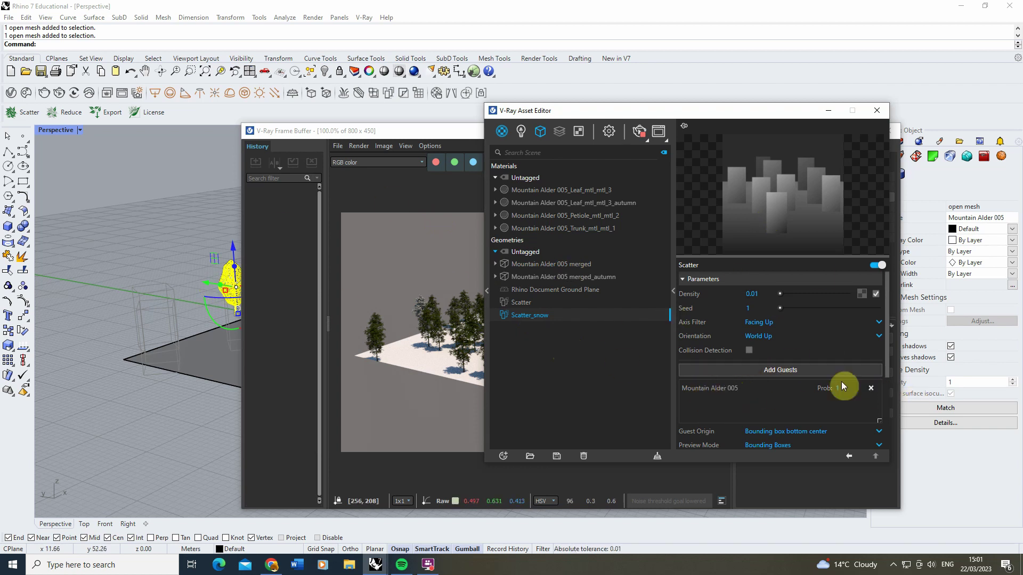
Replace the Mountain Alder 005 guest of Scatter_snow with the white-leaved V-Ray Proxy tree
click(872, 388)
click(164, 252)
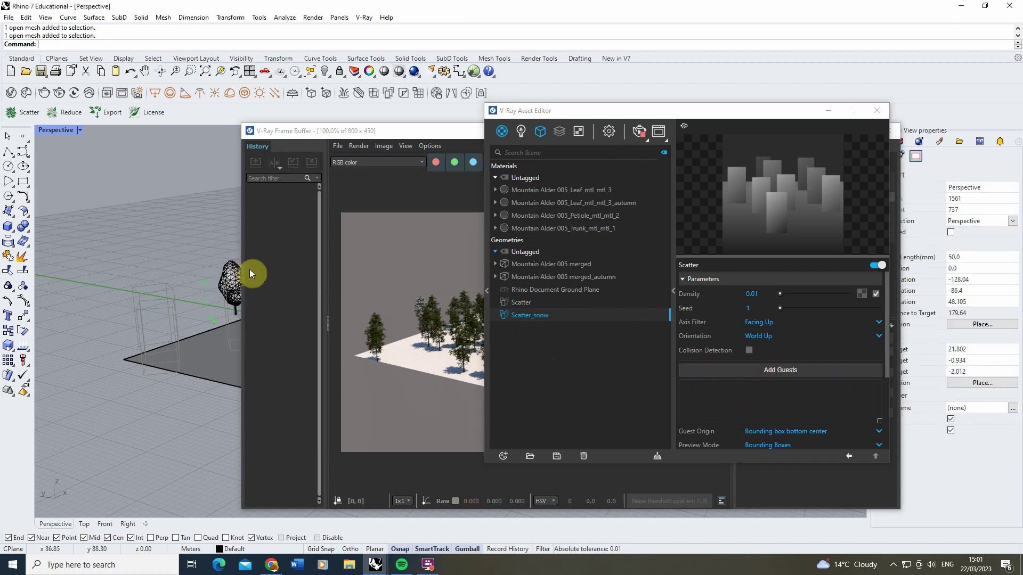
click(229, 261)
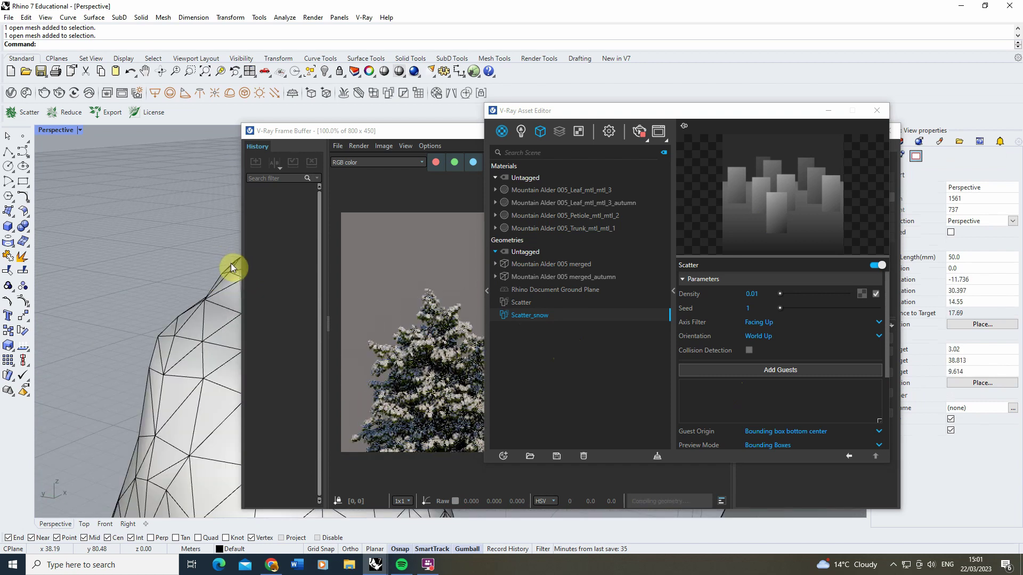
right_drag(104, 260, 161, 260)
scroll(161, 260, down, 5)
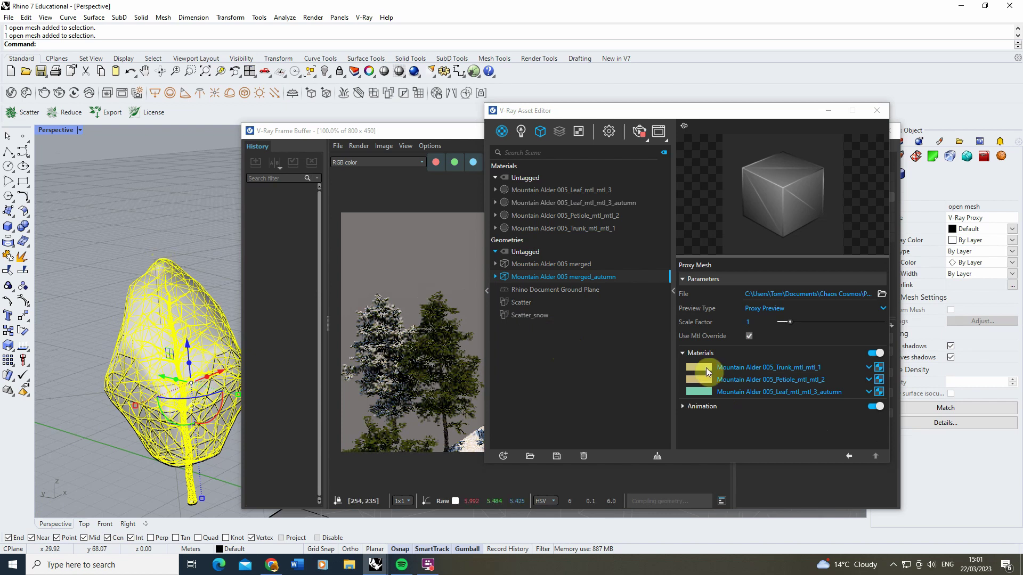
click(537, 316)
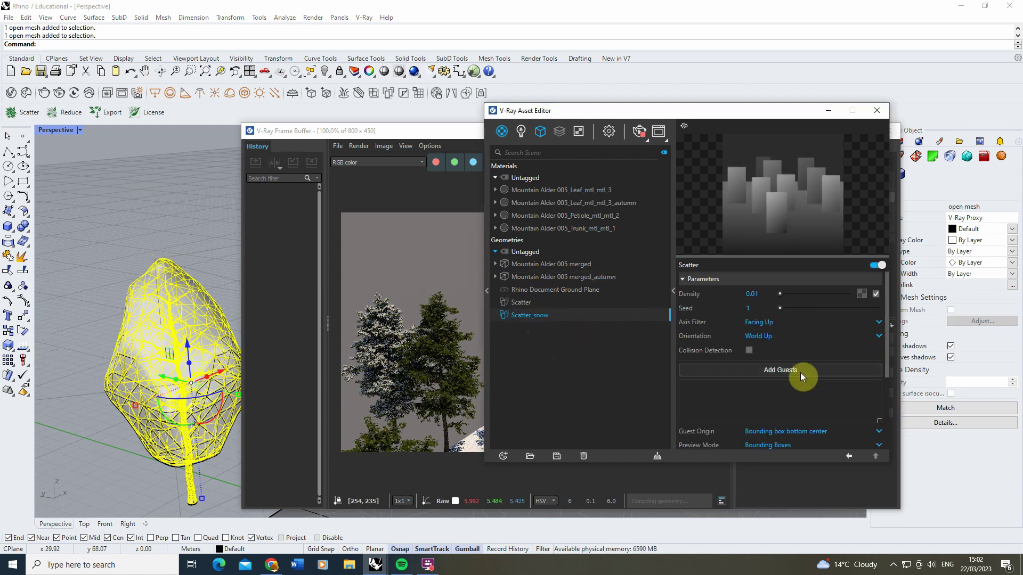
click(149, 229)
Select the ground surface that carries the green tree Scatter and minimize the frame buffer and asset editor windows
scroll(130, 229, down, 3)
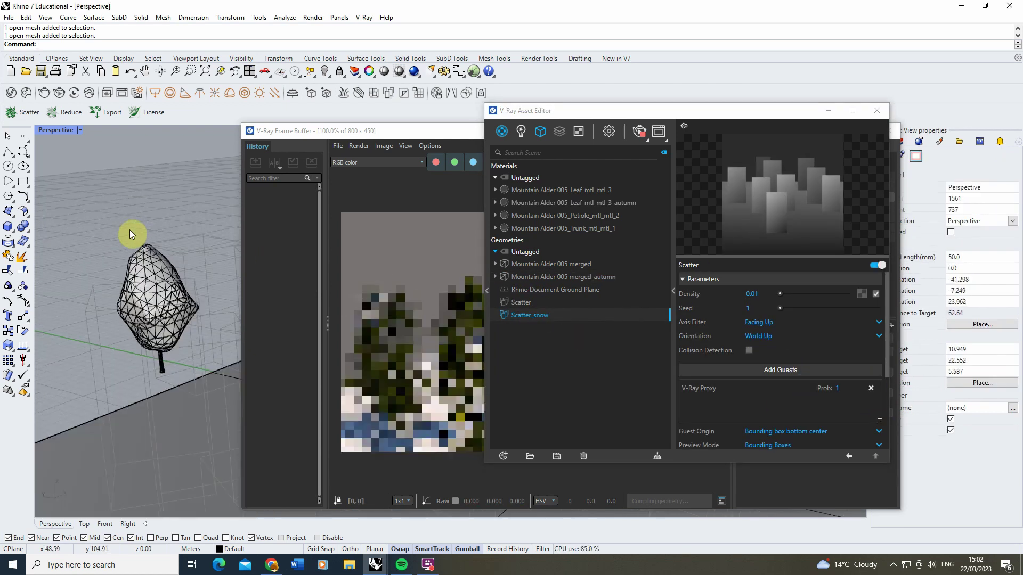
right_drag(130, 229, 121, 383)
click(120, 379)
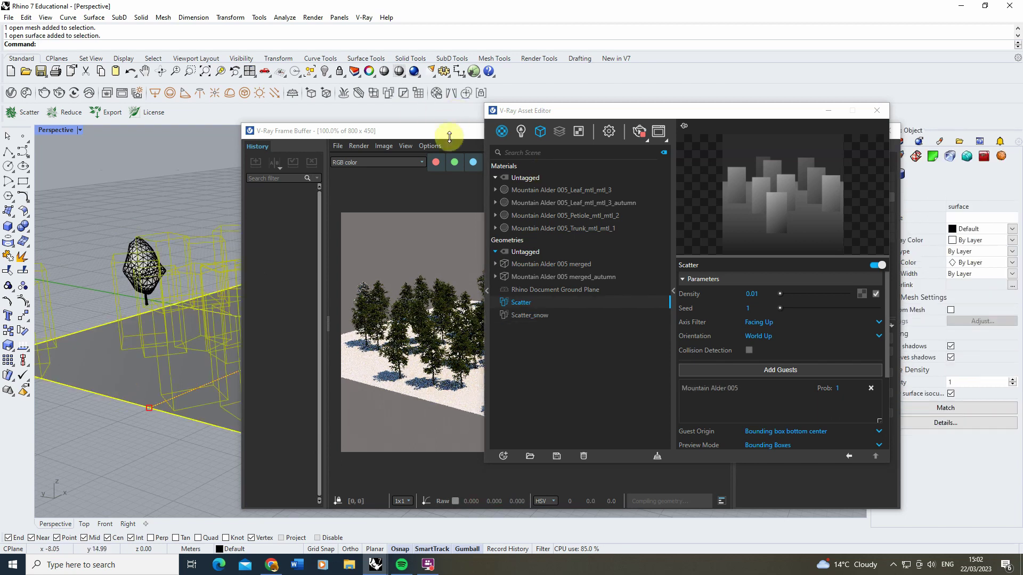
drag(453, 132, 595, 121)
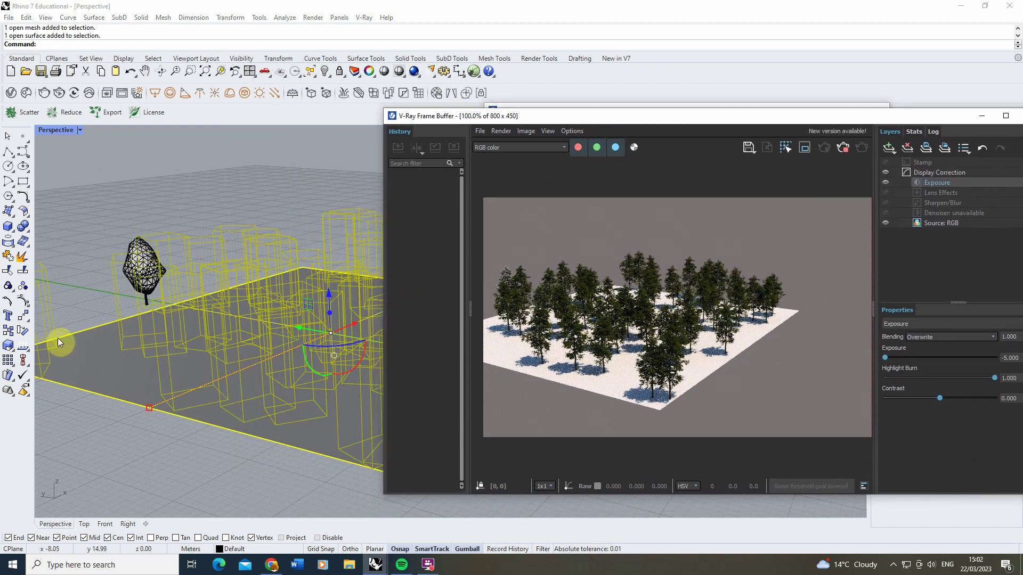
scroll(58, 338, down, 3)
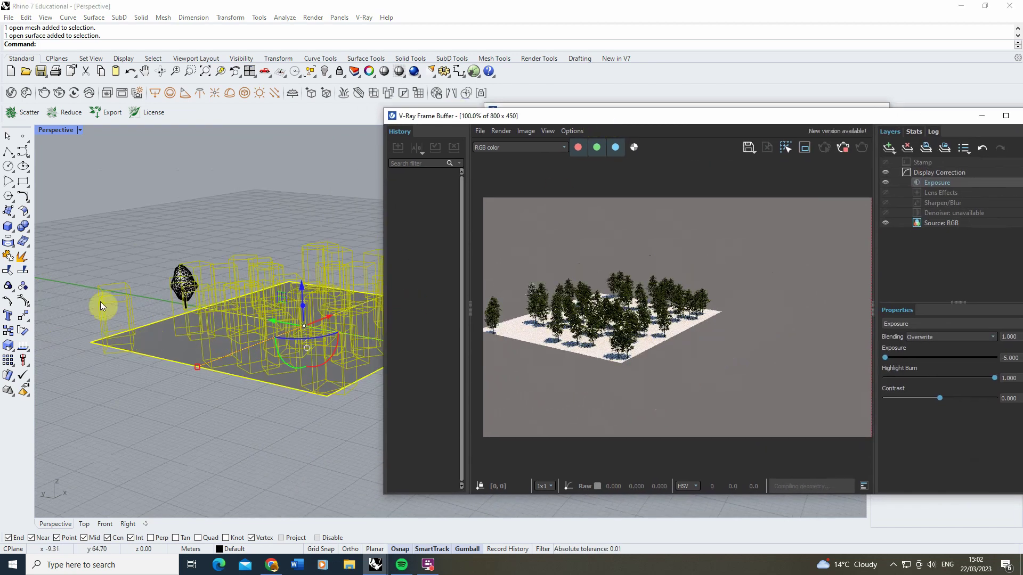
click(982, 115)
click(833, 114)
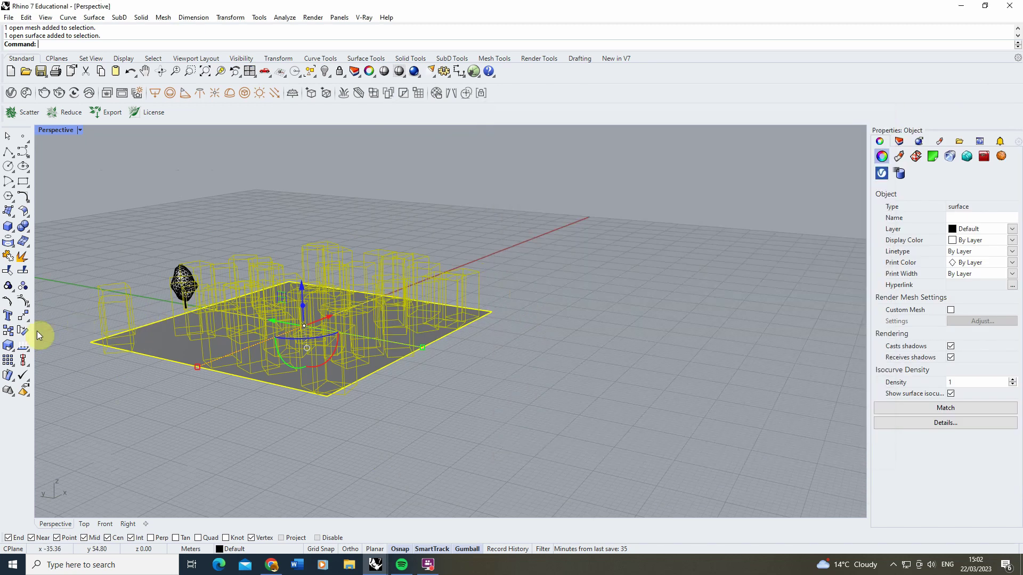
Copy the ground surface vertically from its corner to a position slightly above the original
click(8, 336)
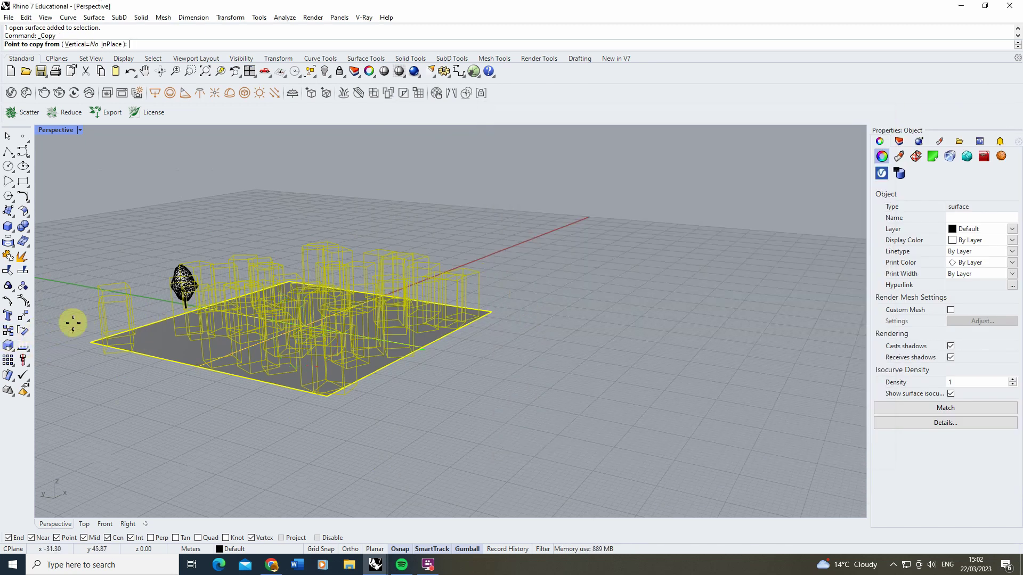
click(83, 45)
scroll(91, 343, up, 8)
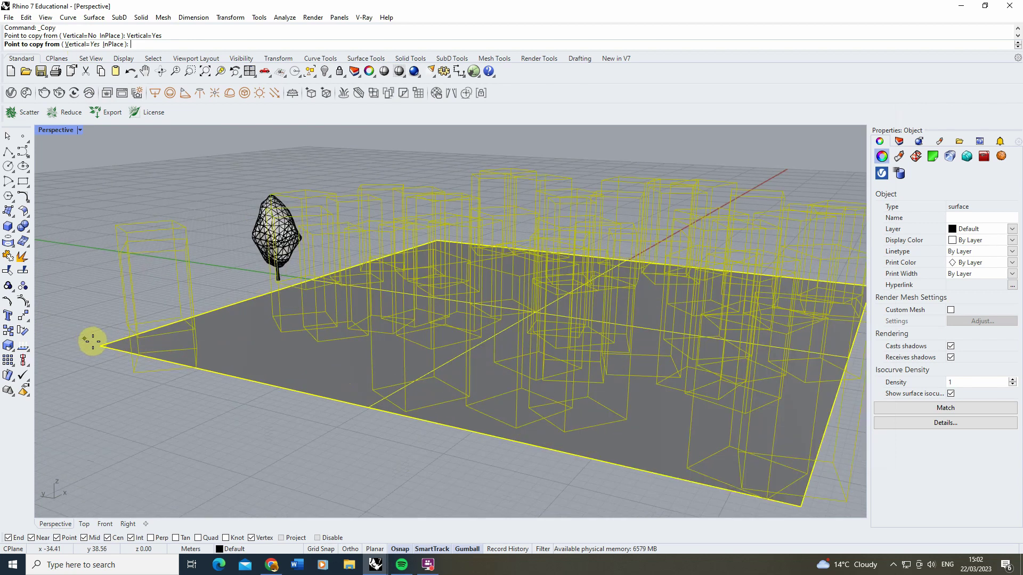
click(147, 384)
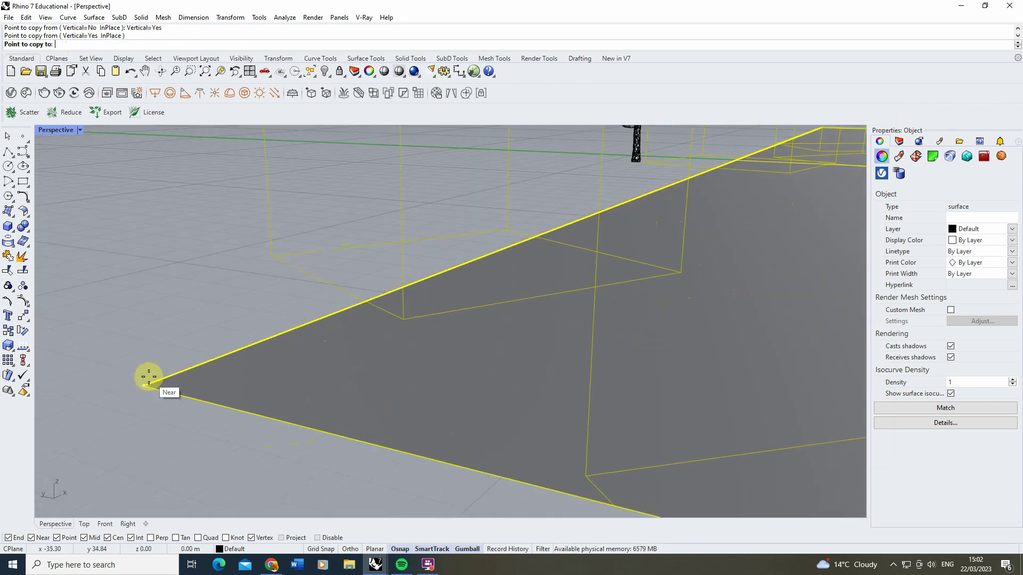
click(133, 330)
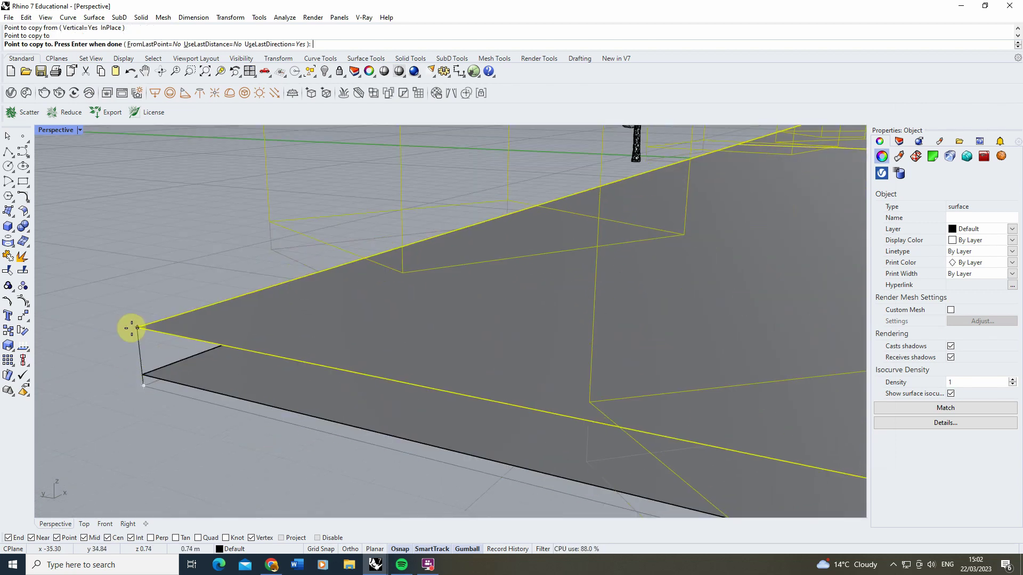
key(Return)
Select the upper ground surface and apply the Scatter_snow asset to it
click(132, 328)
click(143, 364)
scroll(138, 357, down, 4)
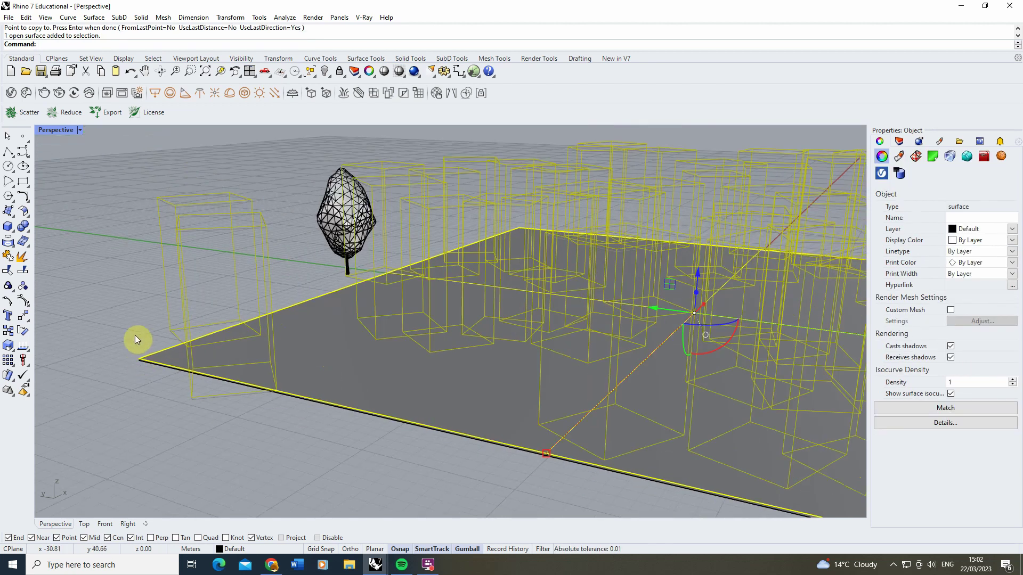
scroll(128, 366, up, 2)
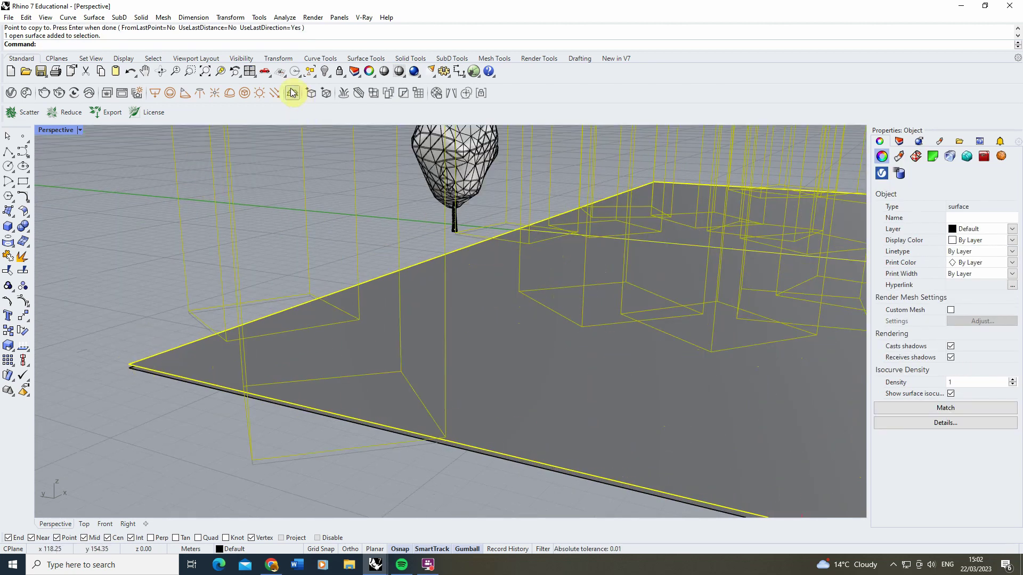
click(11, 92)
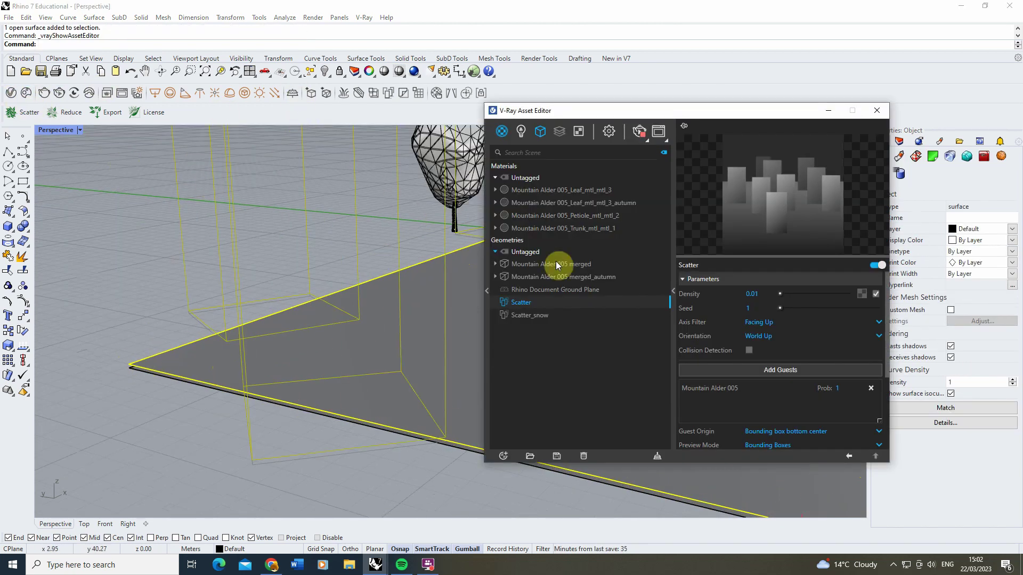
click(538, 316)
right_click(556, 314)
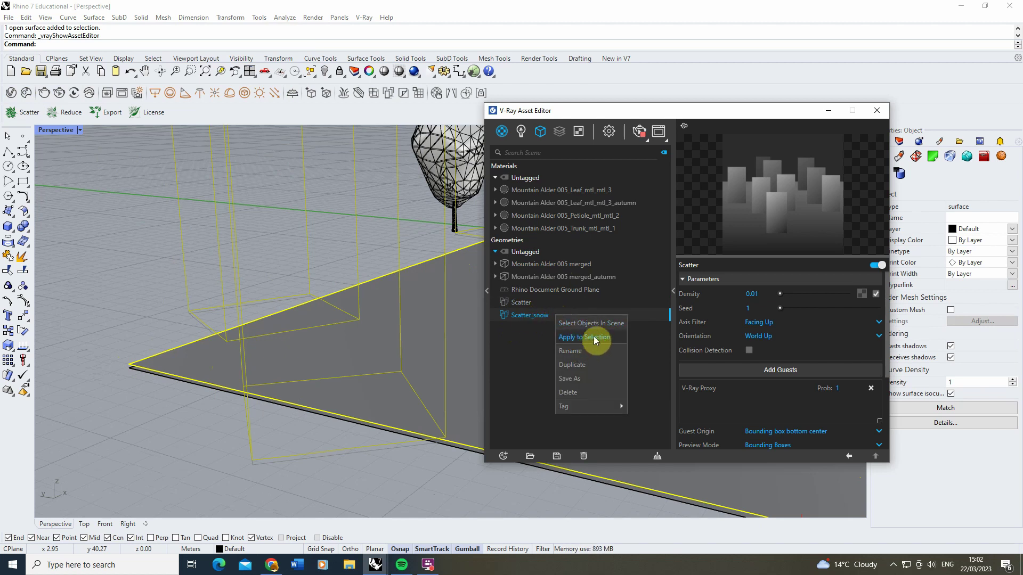
click(594, 337)
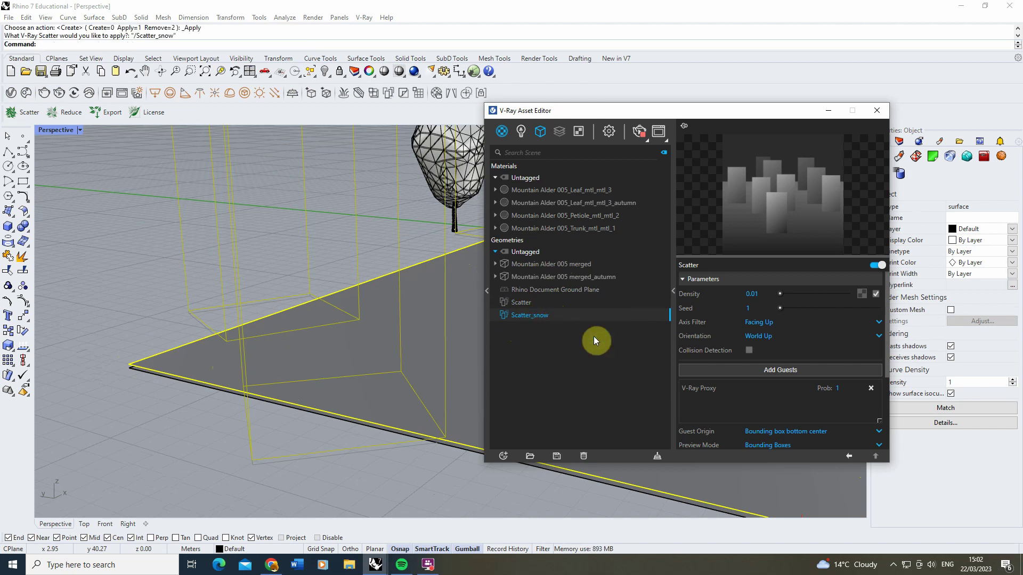
Examine the overlapping green and white-leaved trees in the frame buffer from several distances and angles
click(659, 133)
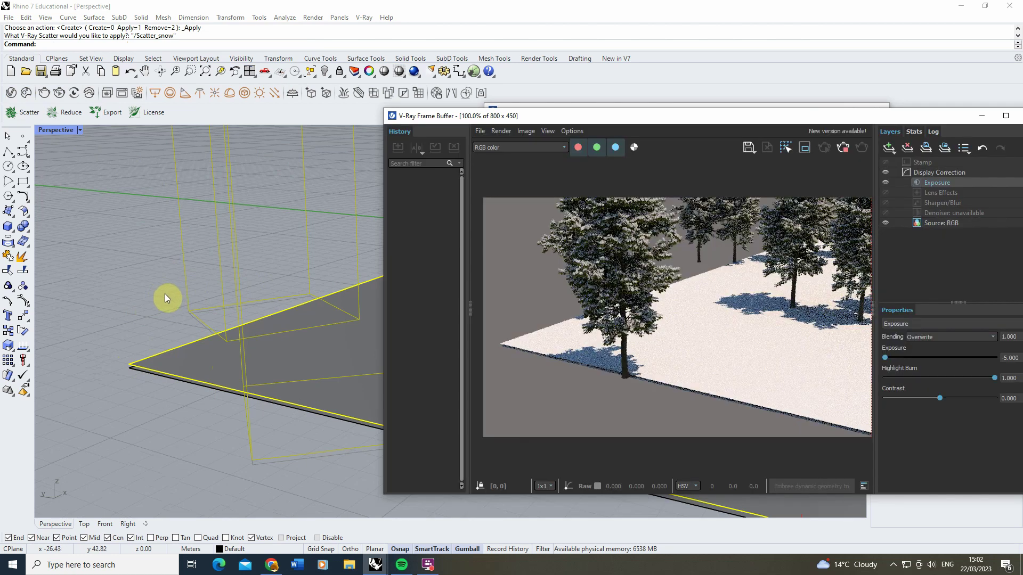
scroll(163, 304, down, 2)
scroll(158, 318, down, 2)
scroll(331, 274, up, 5)
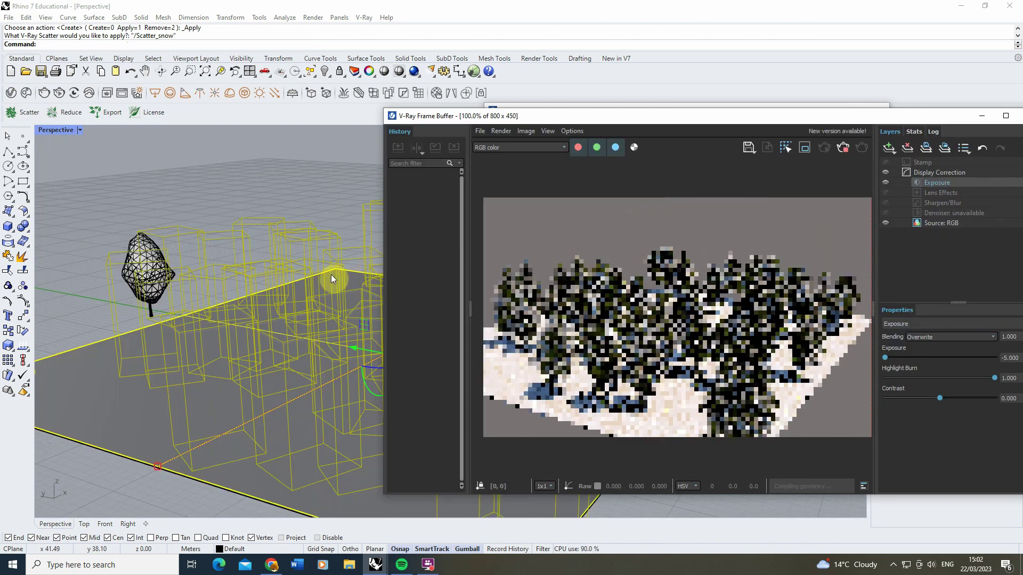
scroll(301, 198, down, 3)
scroll(302, 197, up, 2)
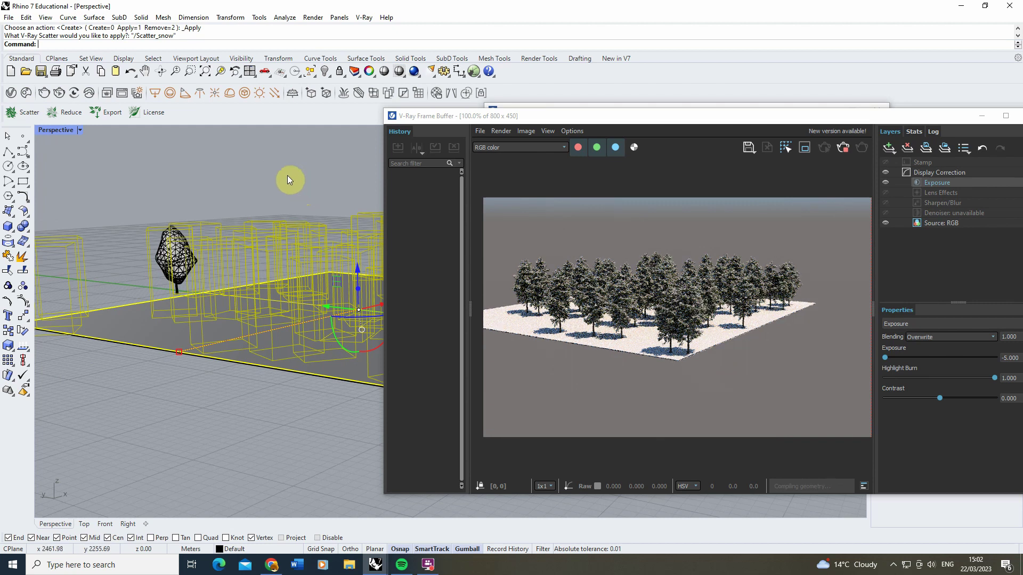
scroll(287, 176, up, 3)
scroll(286, 180, up, 4)
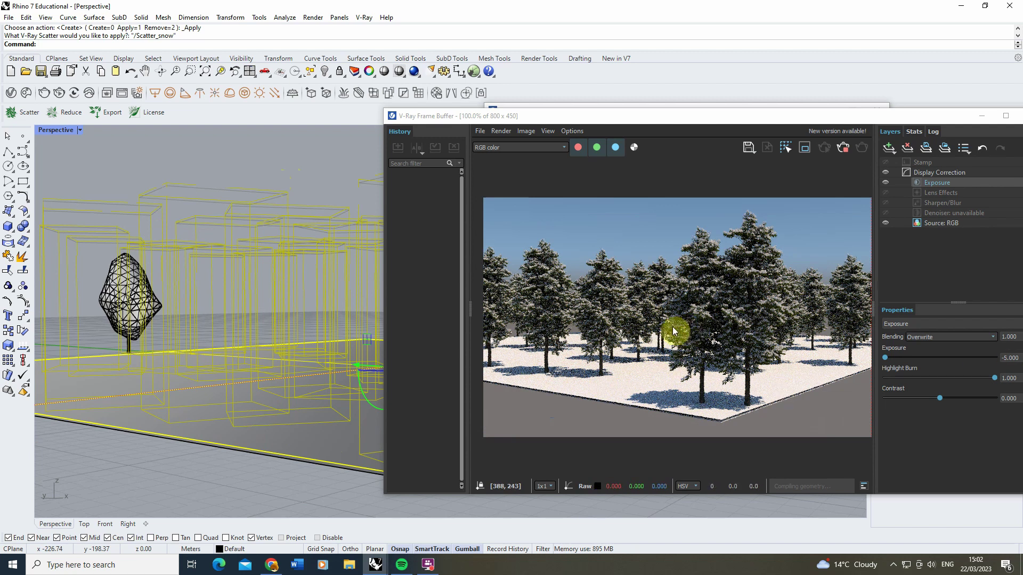
right_drag(367, 283, 292, 274)
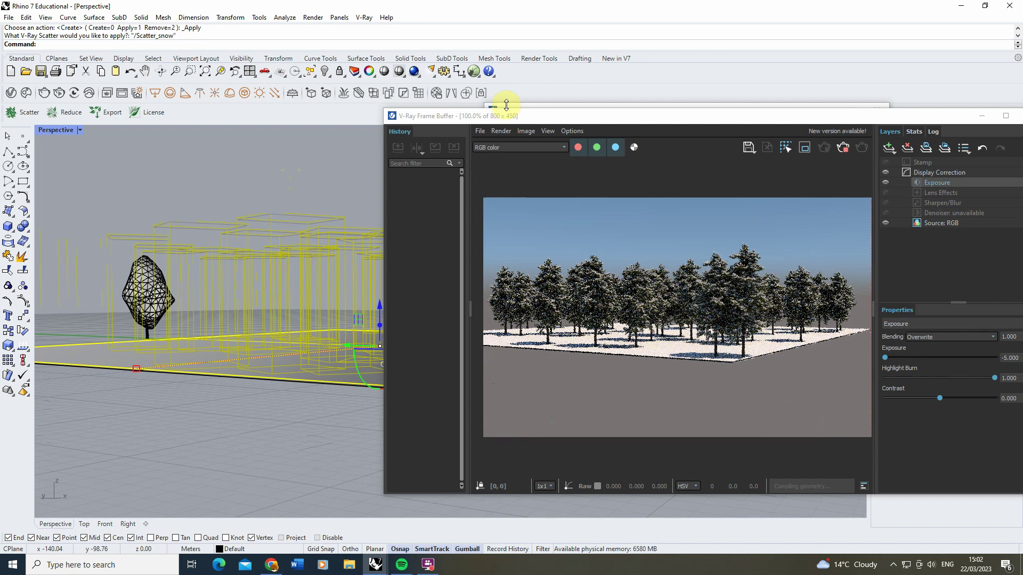
Set the density of the green tree Scatter to 0.02 and check the render in the frame buffer
click(502, 105)
click(530, 302)
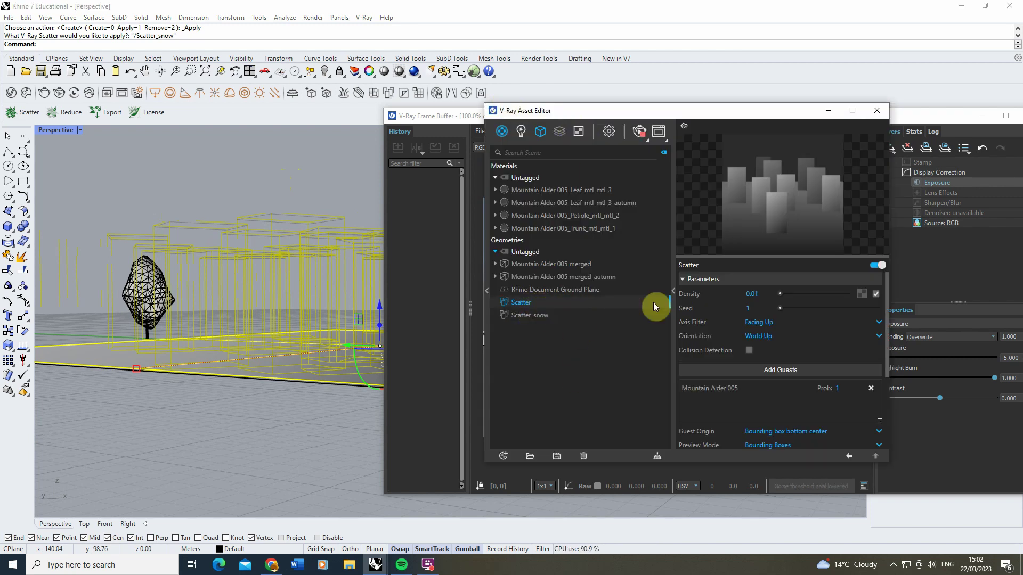
text(0.01)
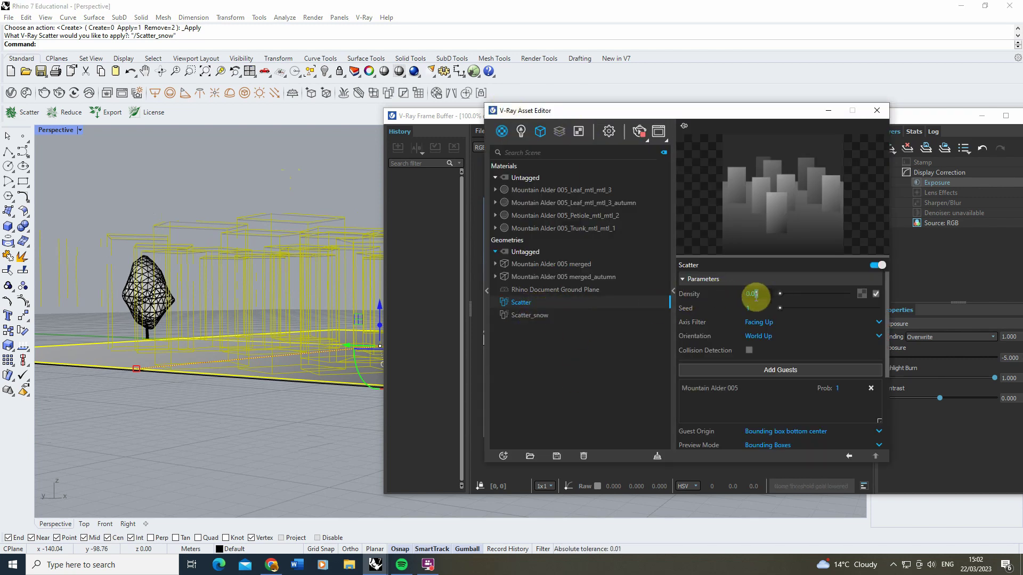
text(2)
click(916, 118)
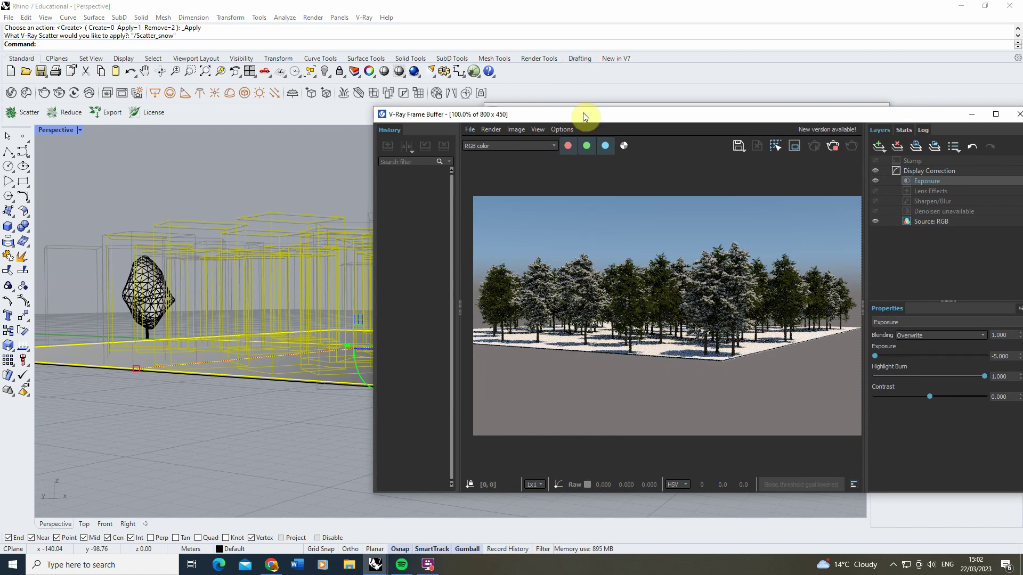
drag(582, 114, 314, 114)
Set the density of Scatter_snow to 0.02 and view the snowy forest in the frame buffer
click(774, 112)
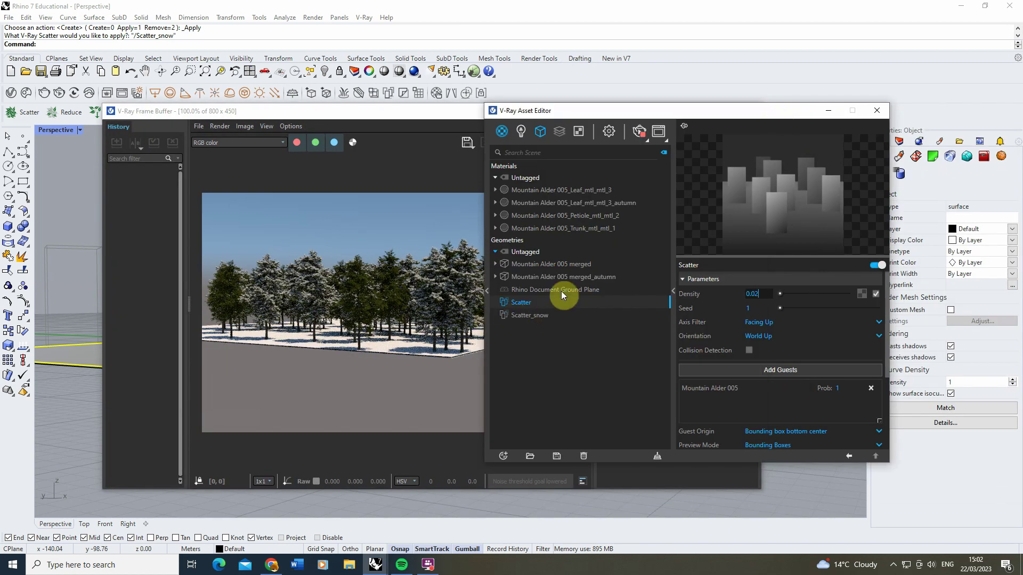
click(532, 315)
click(756, 295)
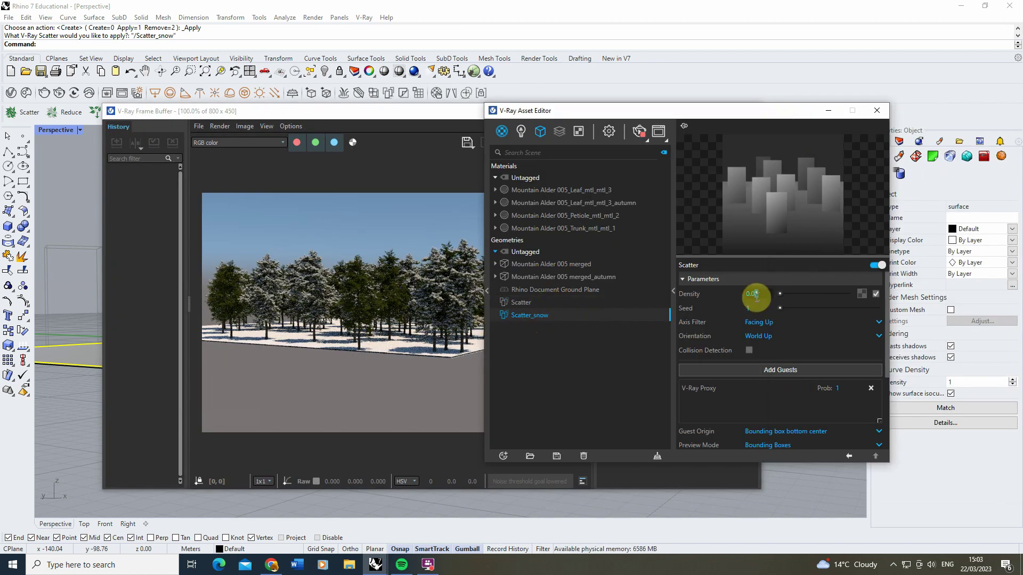
key(Return)
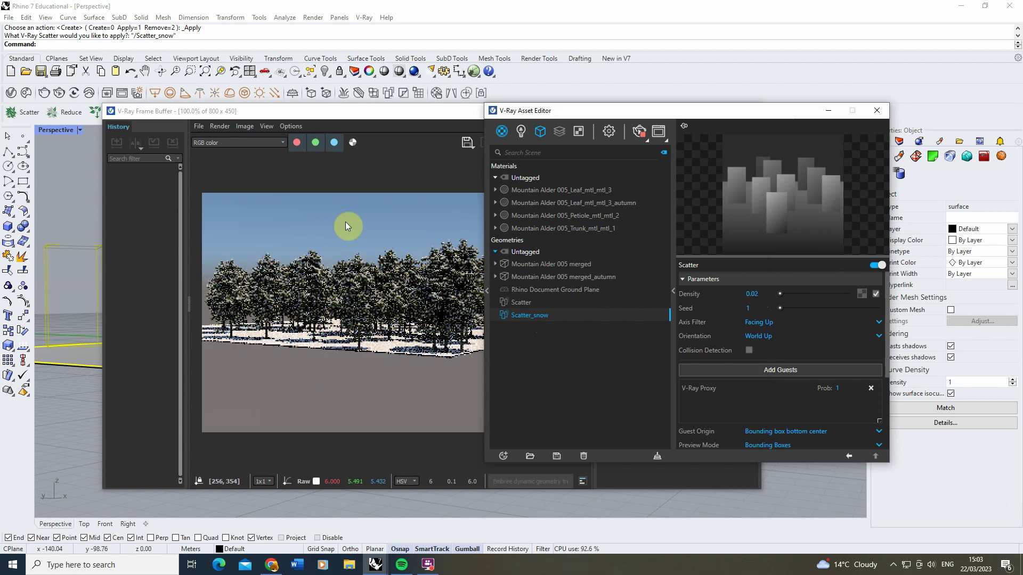
drag(437, 112, 426, 112)
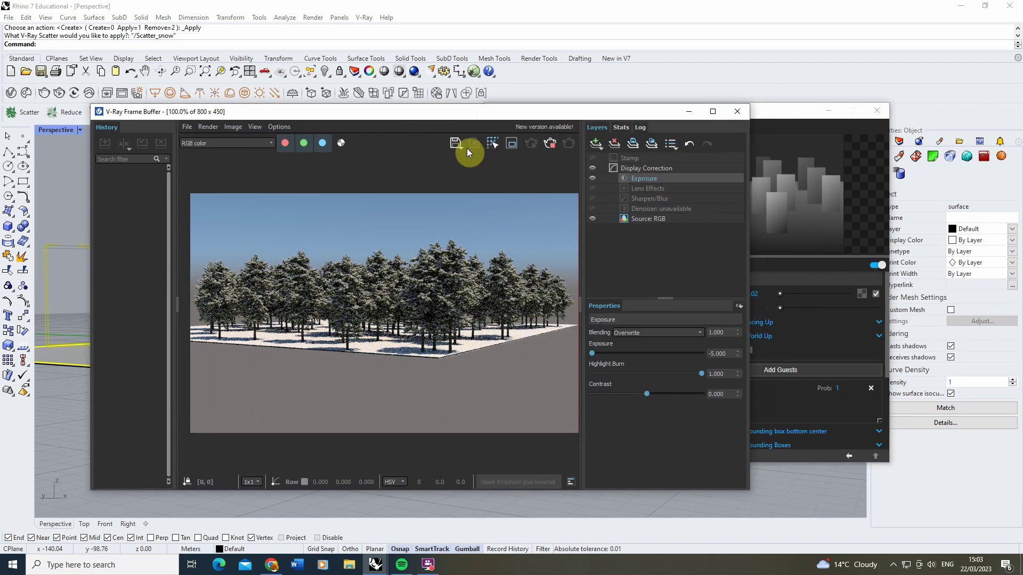
drag(458, 116, 681, 122)
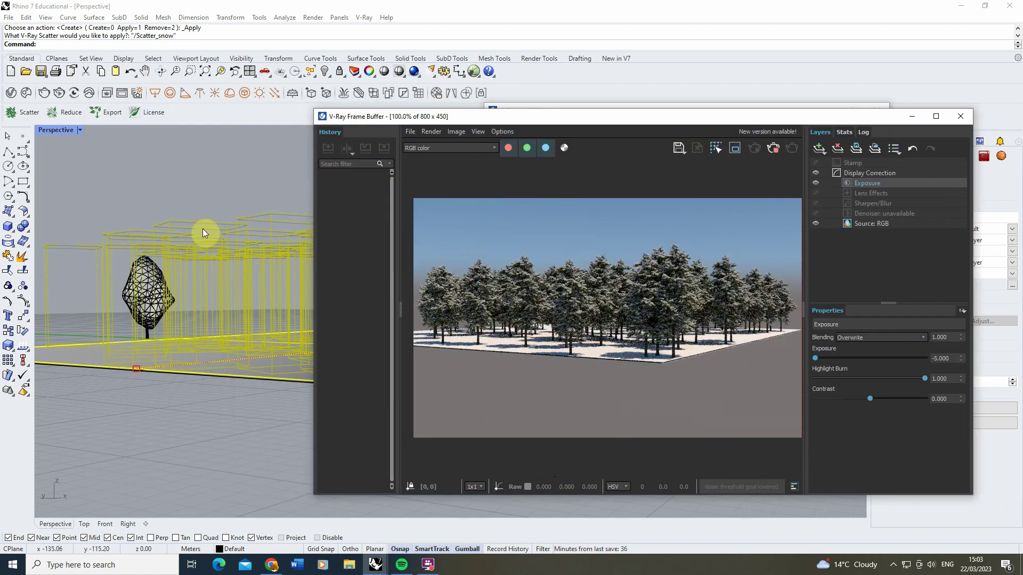
right_drag(203, 231, 171, 283)
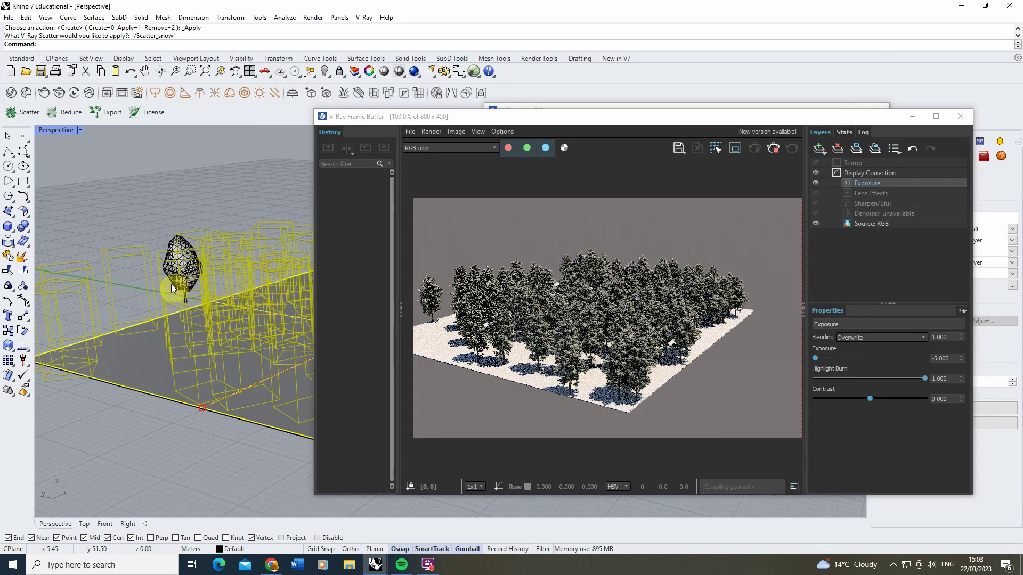